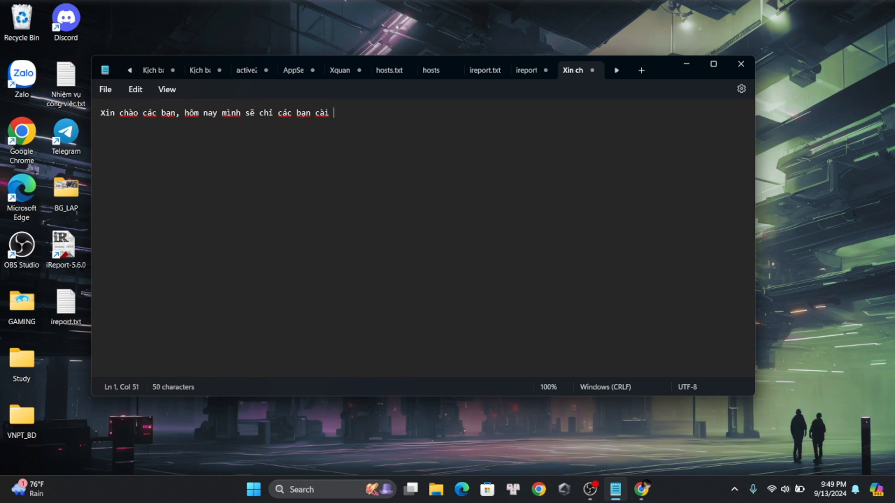
Finish the note's greeting with "dat va setup android studio" and add a second line reading "let goo"
key("BackSpace")
key("BackSpace")
key("BackSpace")
type("d")
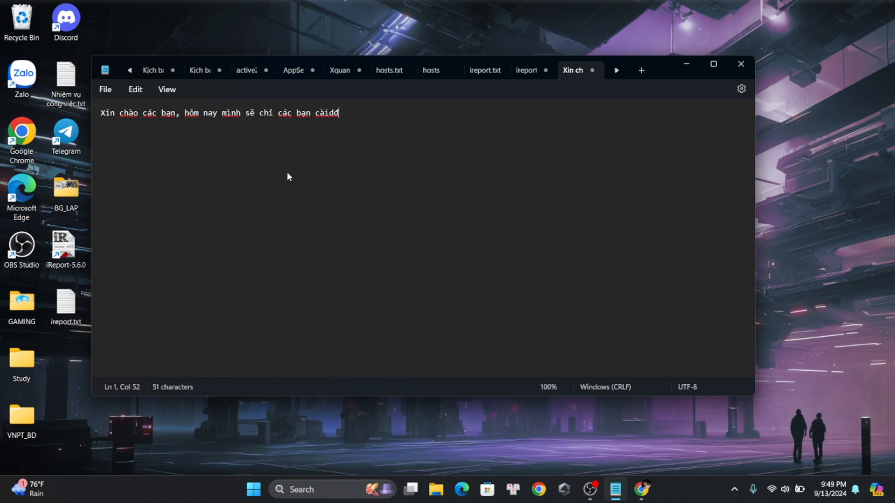
type("at va se")
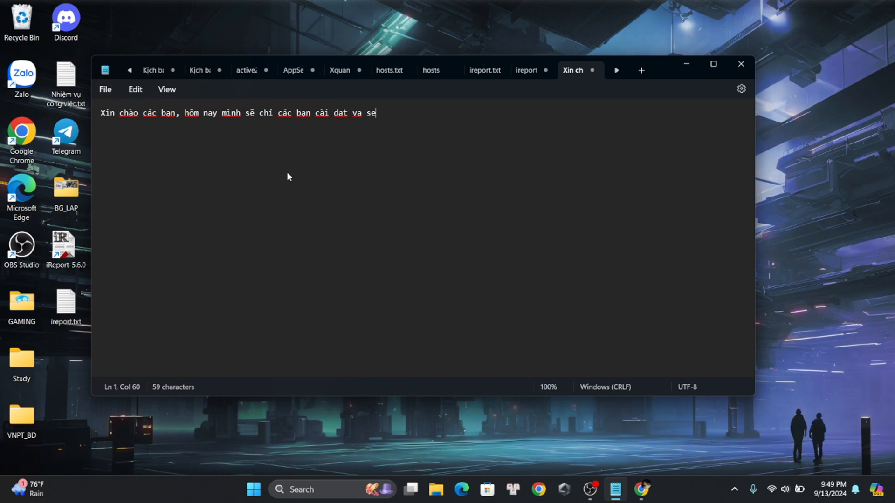
type("tup an")
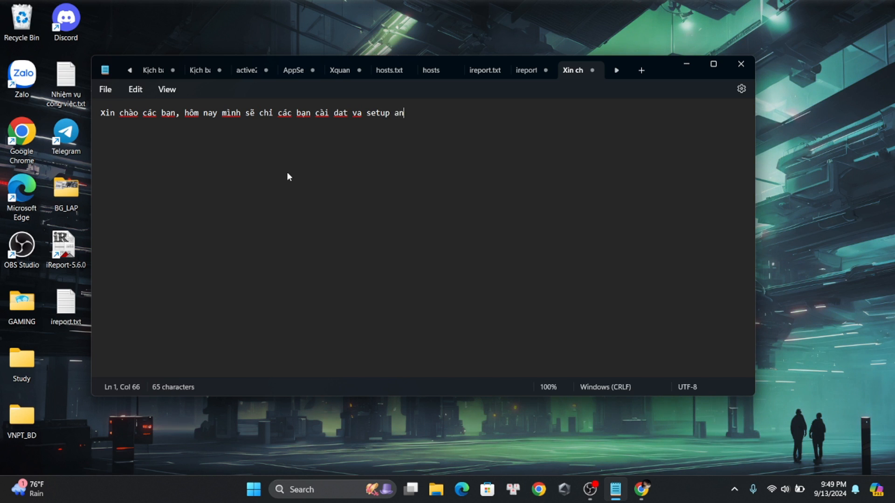
type("droid studio")
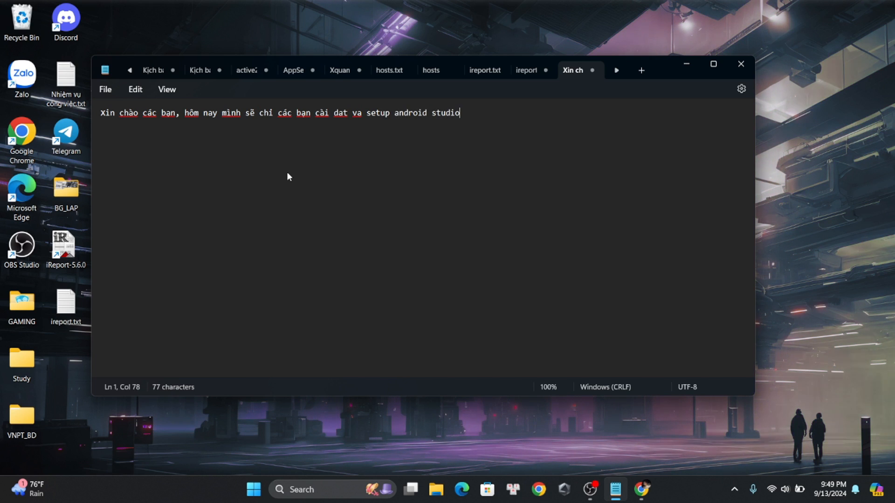
key("Return")
type("1")
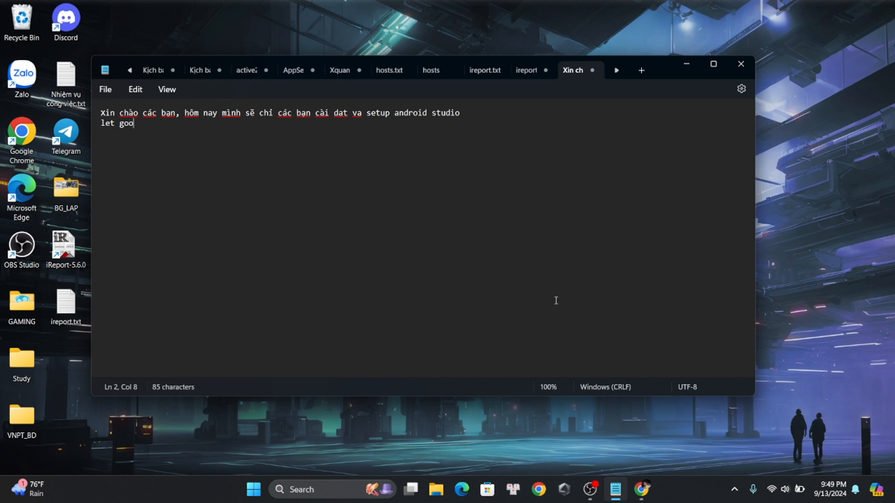
Switch to Chrome and search the web for Android Studio
left_click(642, 489)
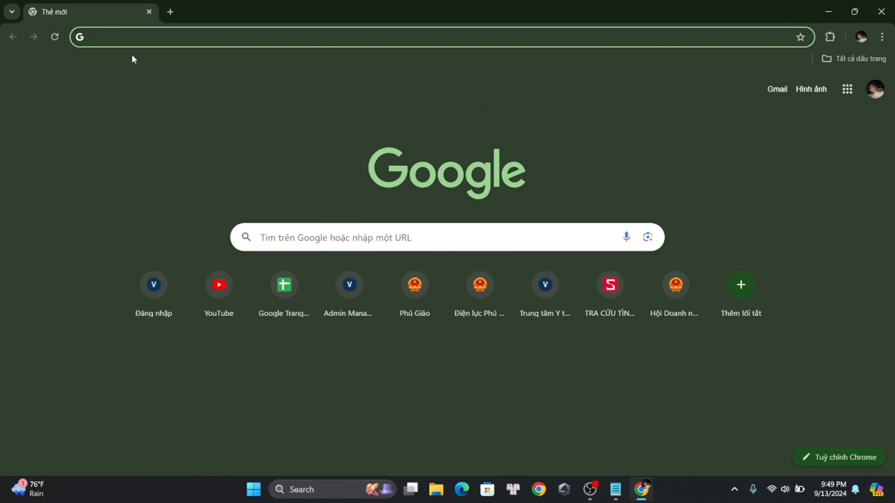
type("android Studio")
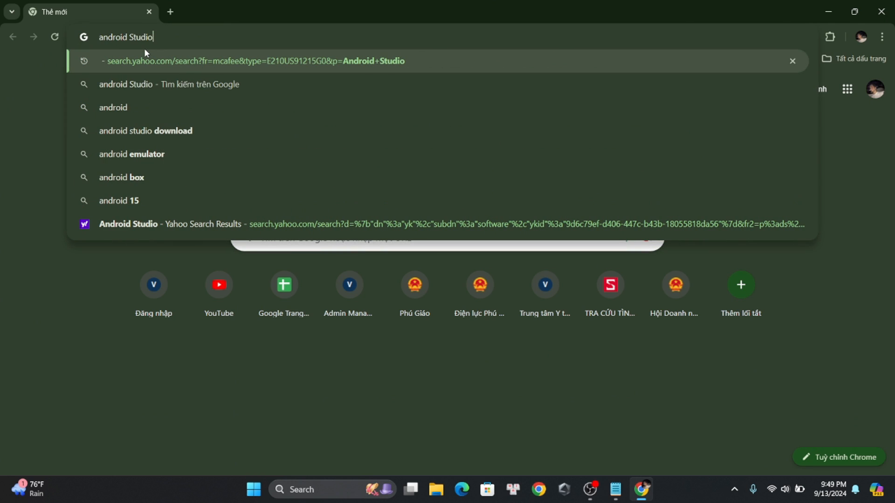
key("Return")
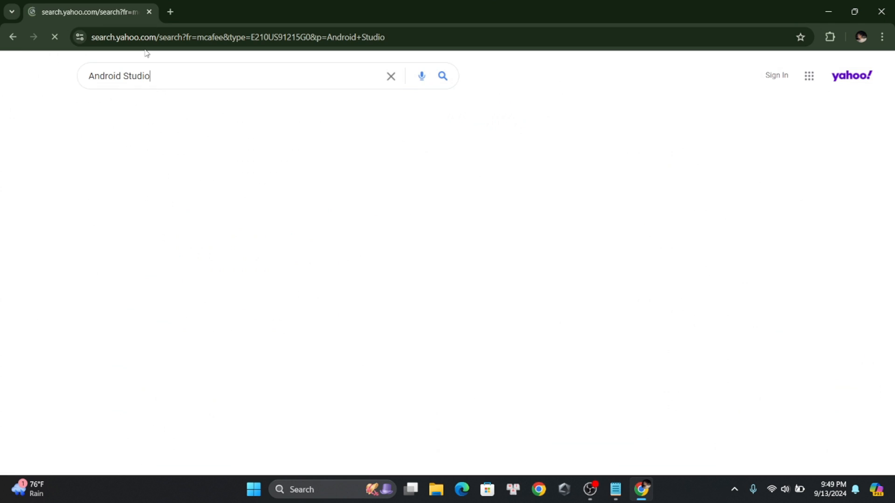
Open the "Download Android Studio & App Tools" result from Android Developers and close the search results page
scroll(92, 196, "down", 2)
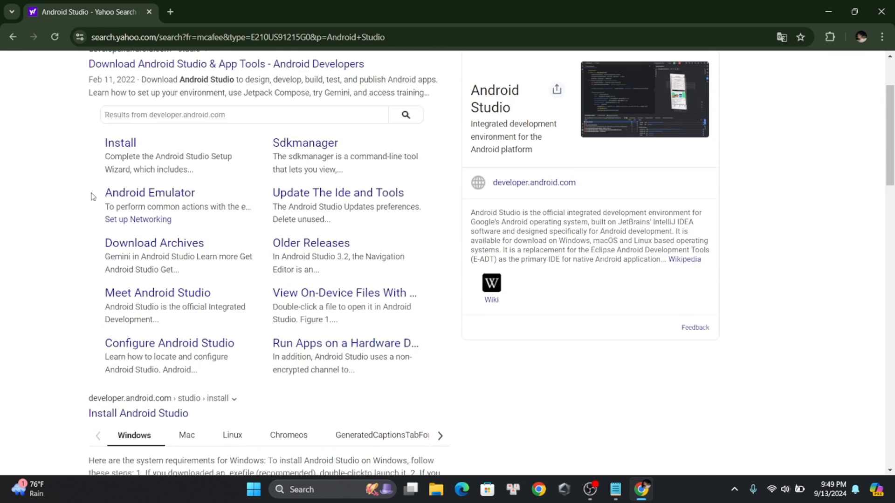
scroll(81, 180, "up", 3)
left_click(153, 172)
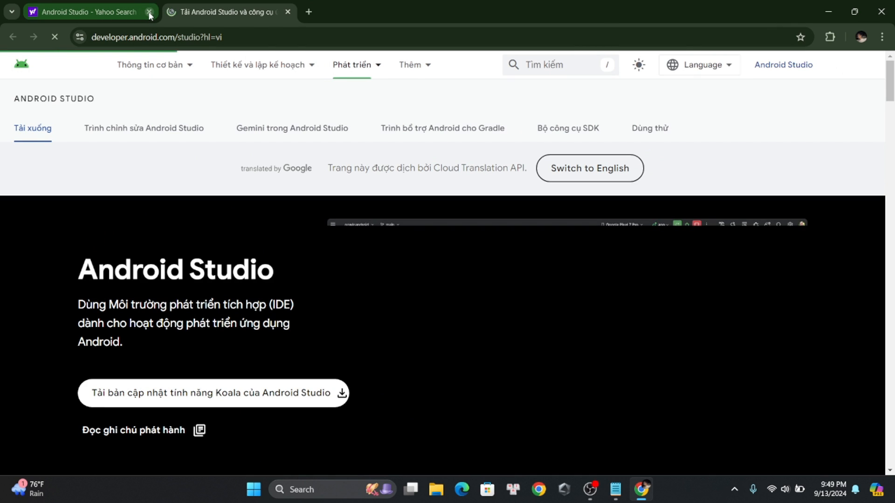
left_click(150, 12)
Accept the license terms and download Android Studio Koala Feature Drop 2024.1.2 for Windows
scroll(393, 233, "down", 4)
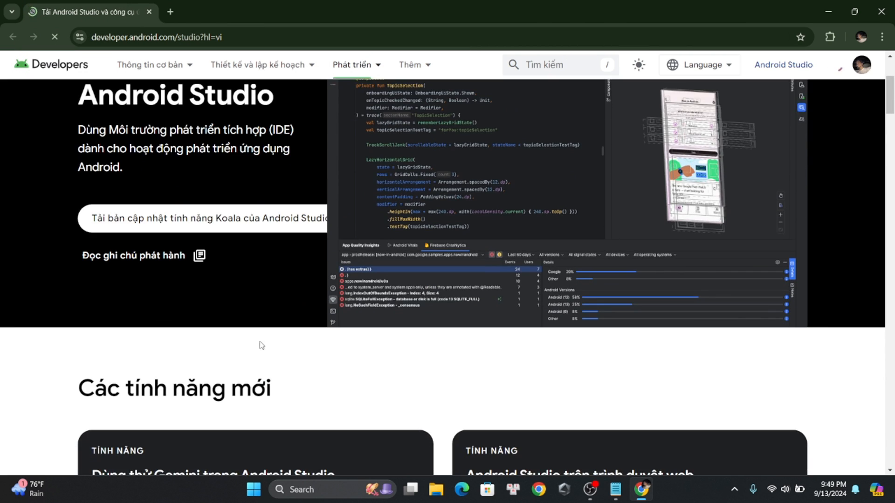
scroll(260, 345, "up", 2)
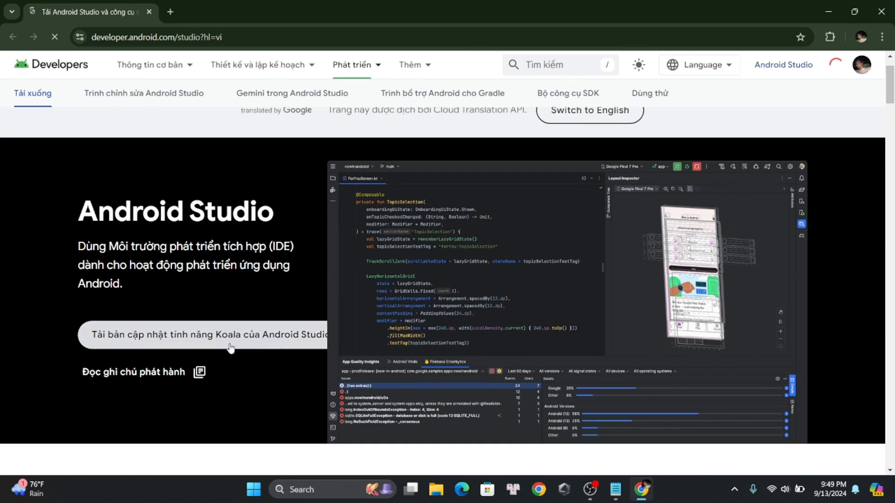
left_click(205, 336)
scroll(209, 335, "down", 2)
scroll(209, 334, "down", 20)
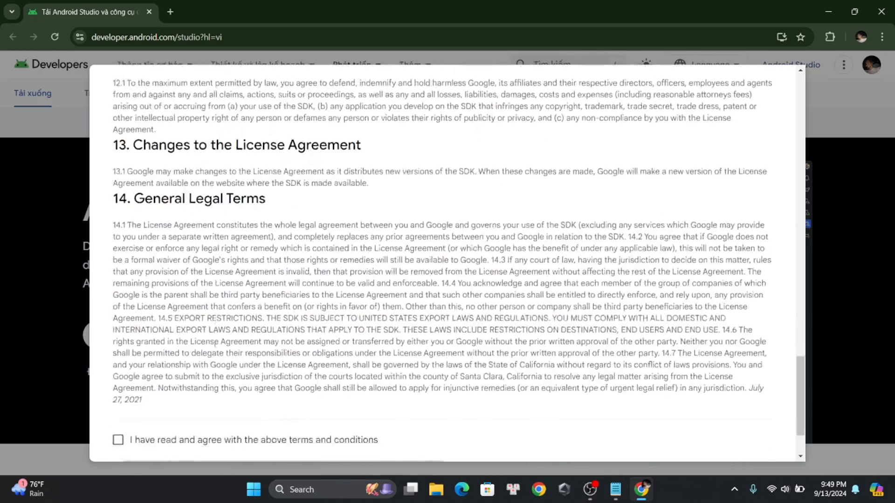
scroll(214, 345, "down", 2)
left_click(146, 360)
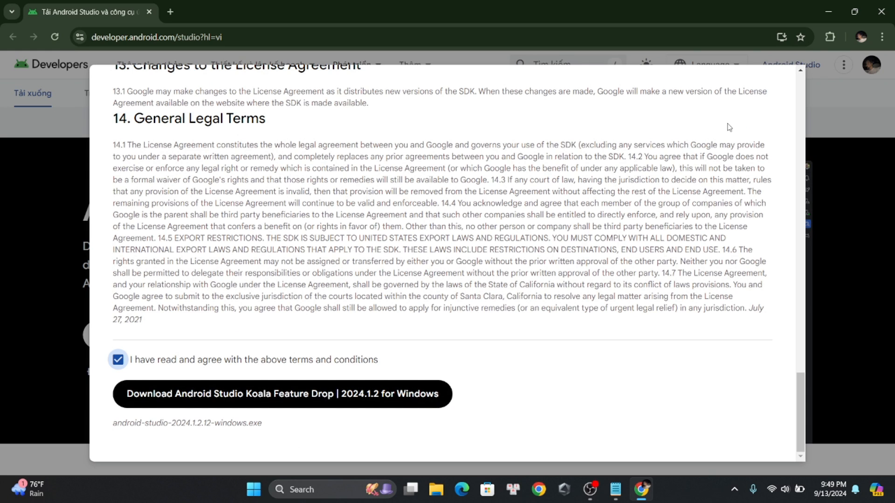
left_click(329, 388)
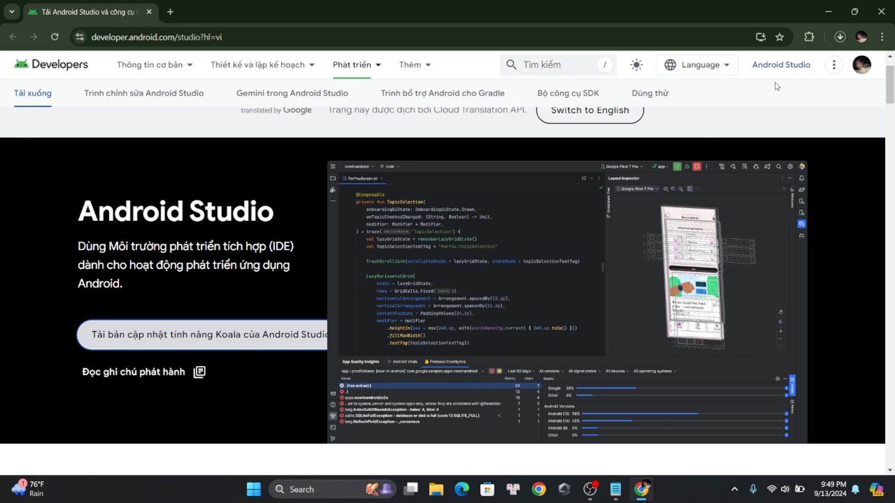
left_click(840, 38)
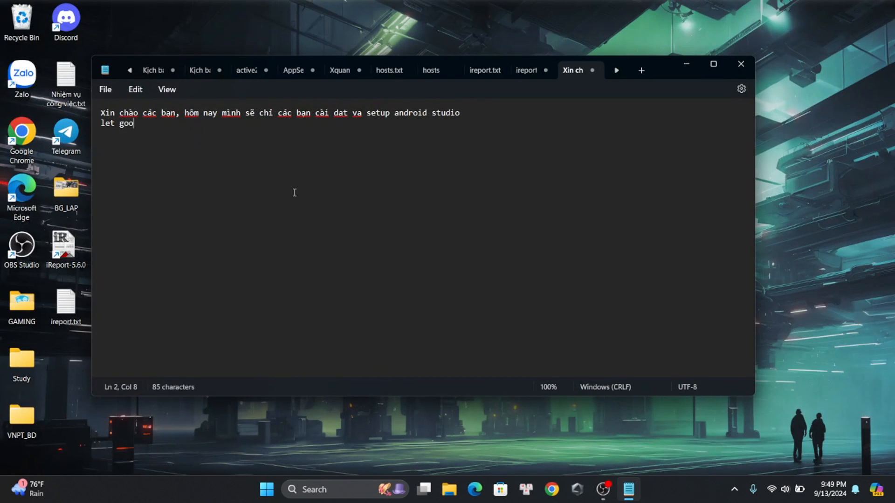
Add a third line to the Notepad note: "Do tui da tai truoc roi nen gio chung ta se den phan setup"
type("Do tui")
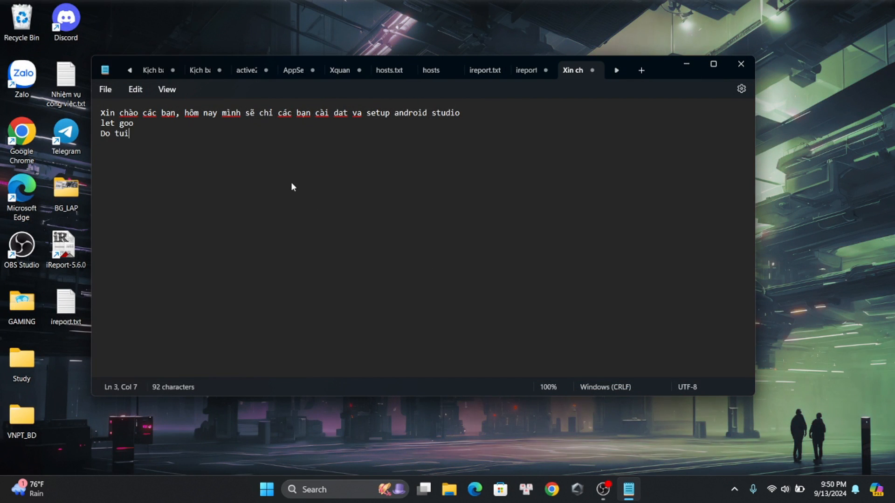
type(" ddax")
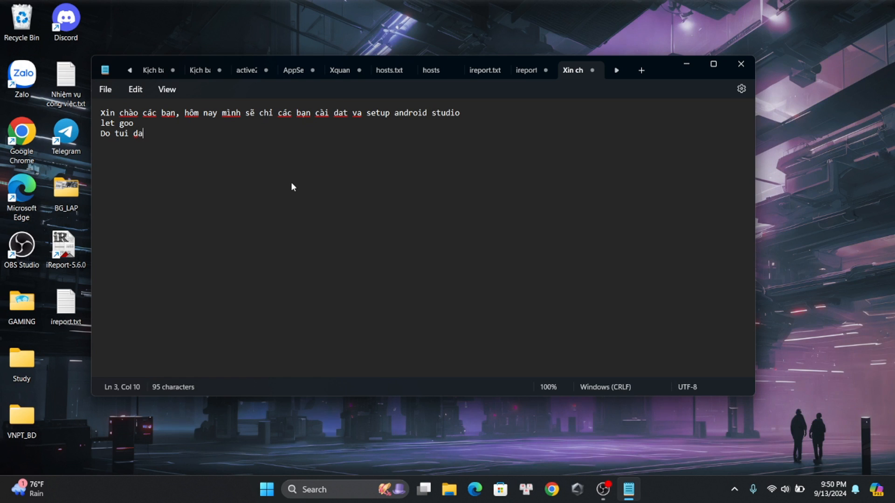
type(" tai truoc r")
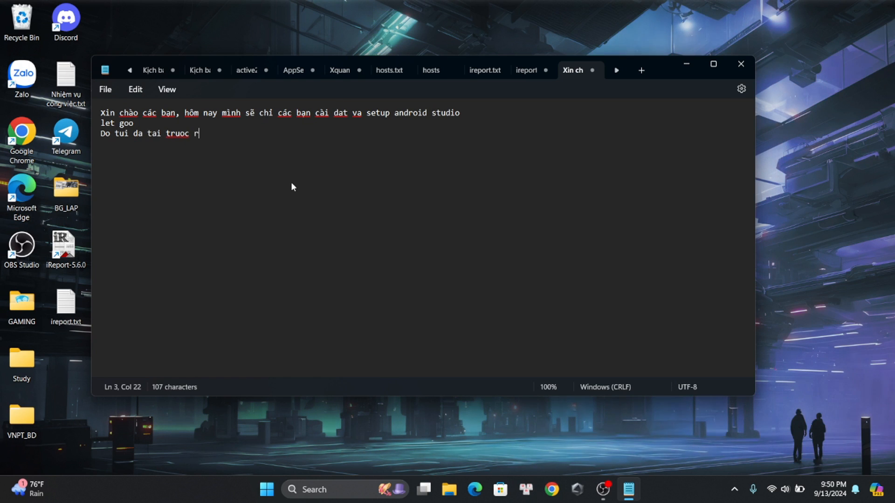
type("oi ")
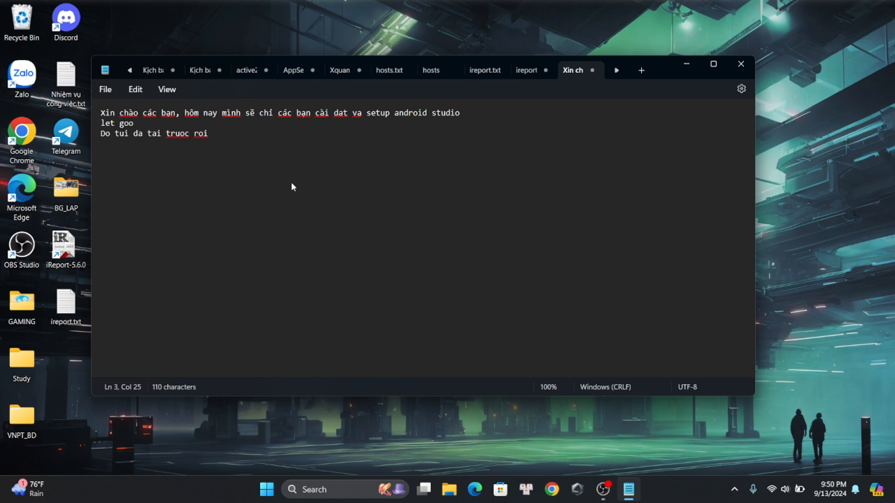
type("ne")
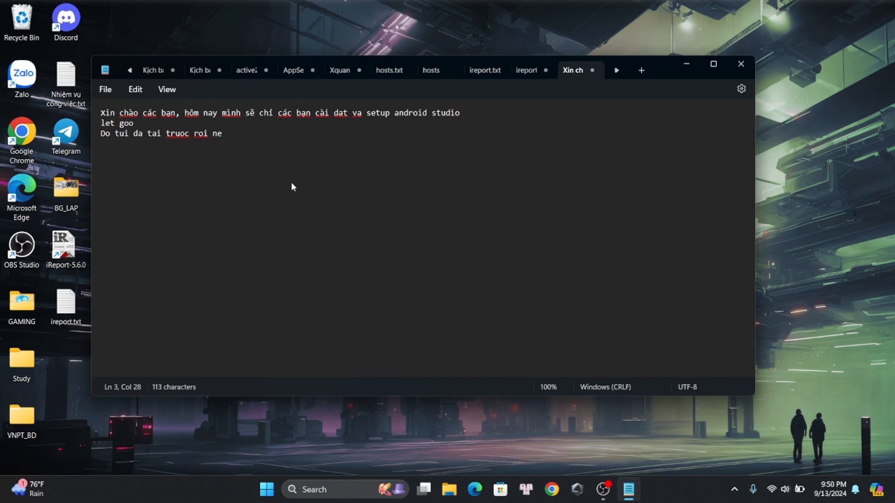
type("n gio chung t")
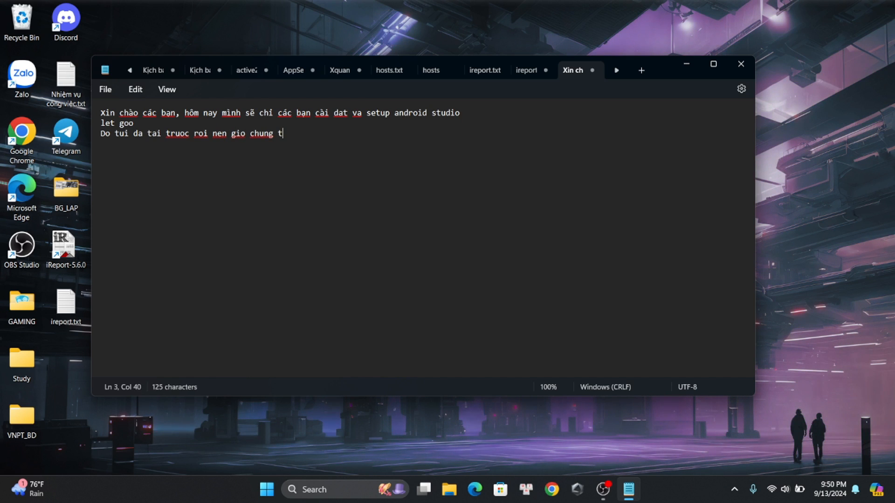
type("a se den ")
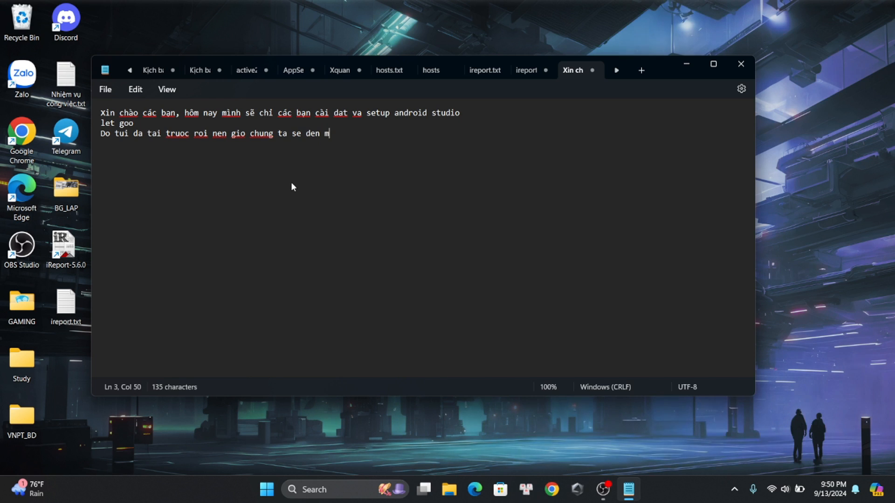
type("phan set")
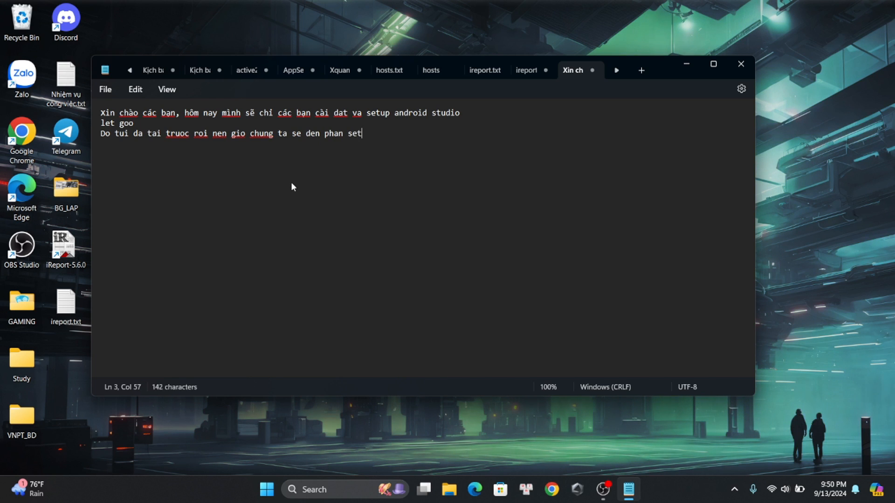
type("up")
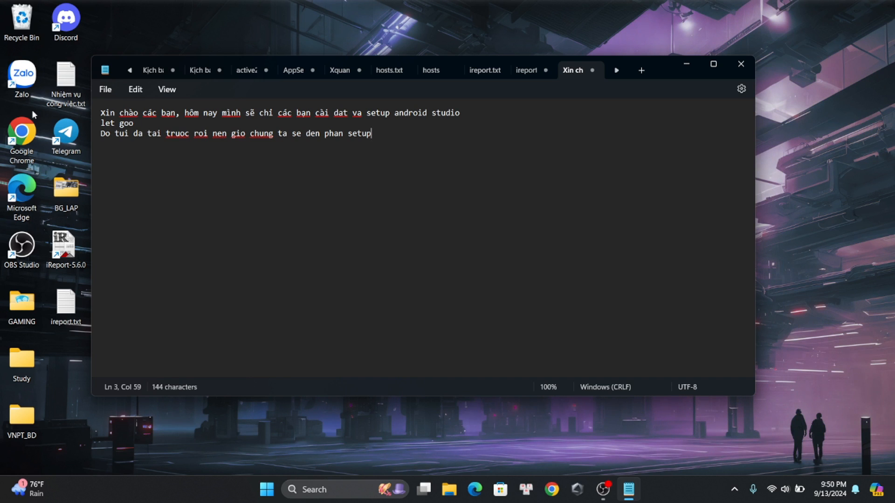
Run android-studio-2024.1.2.12-windows.exe from the Downloads folder and close the folder window
left_click(449, 493)
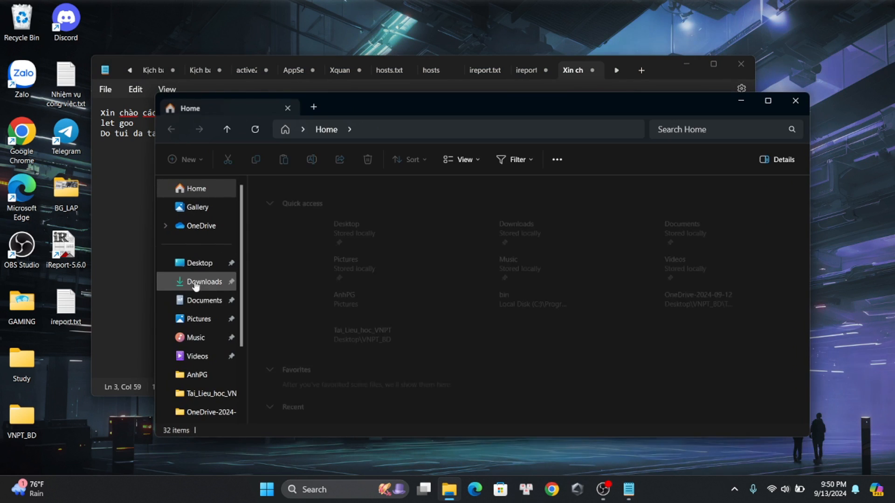
left_click(202, 282)
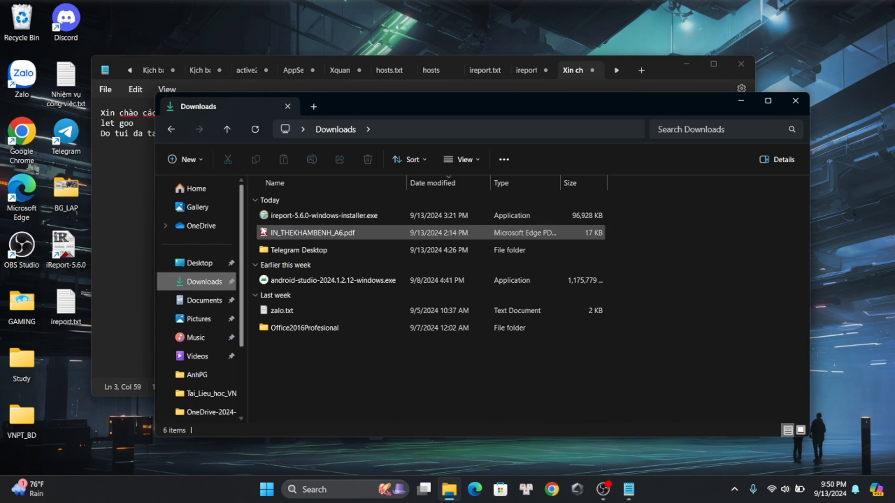
left_click(297, 280)
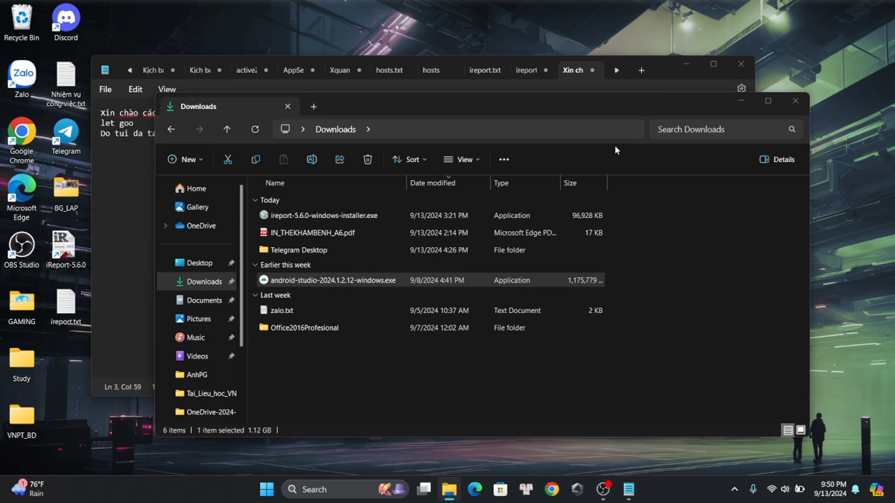
left_click(790, 100)
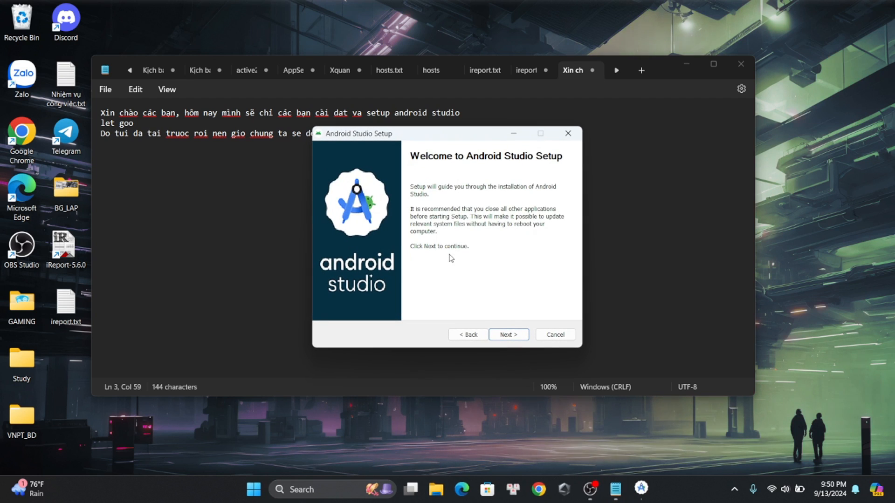
Install Android Studio with the default options in C:\Program Files\Android\Android Studio and finish the setup
left_click(510, 334)
left_click(510, 335)
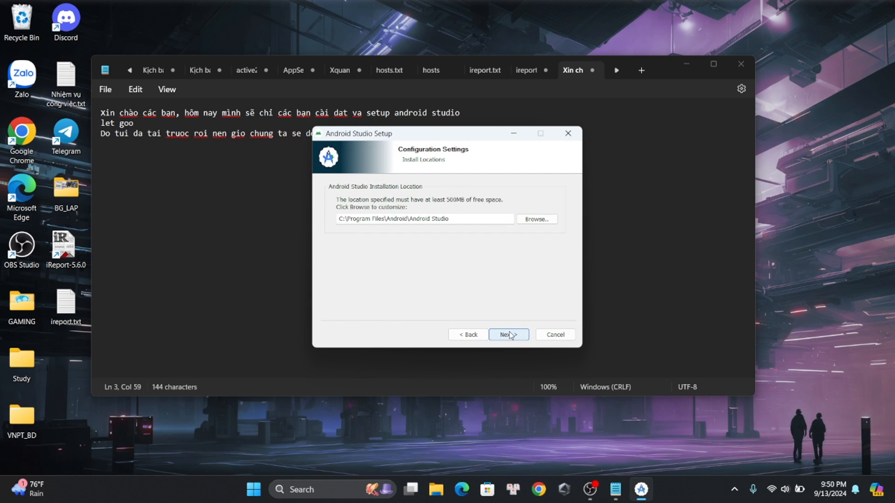
left_click(510, 334)
left_click(510, 334)
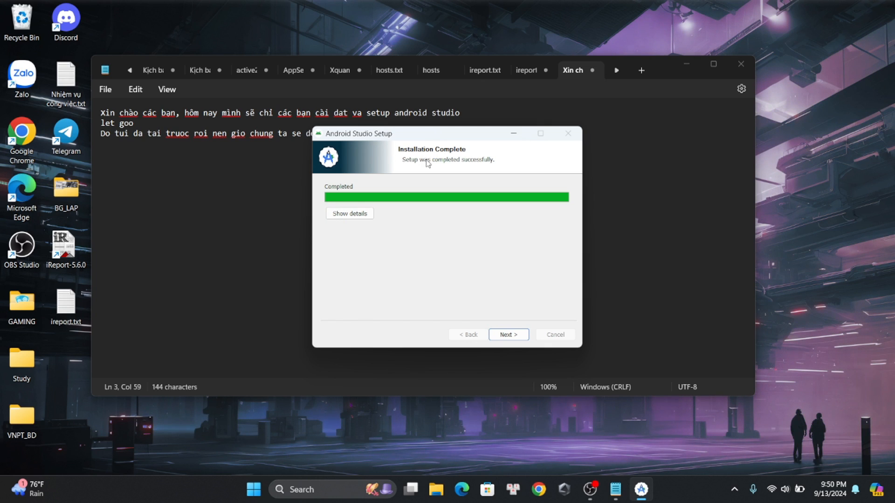
left_click(508, 335)
left_click(509, 336)
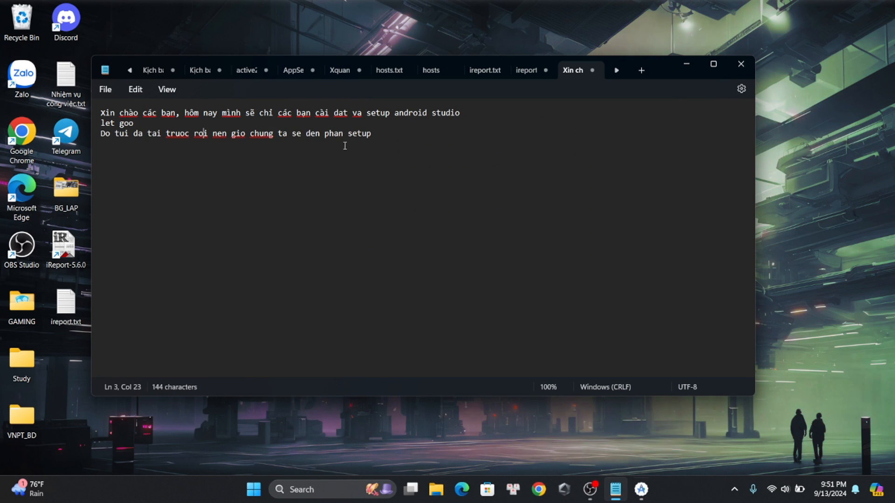
Decline sending Android Studio usage statistics to Google and minimize the OBS window
key("Return")
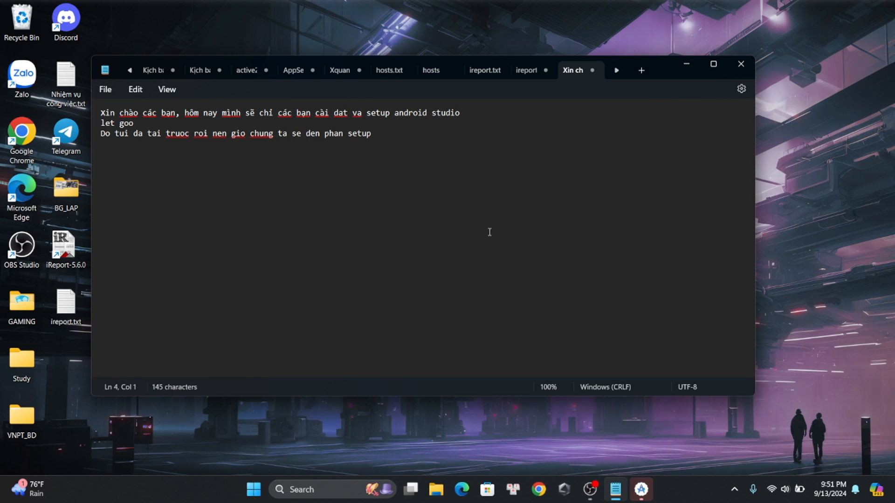
left_click(592, 489)
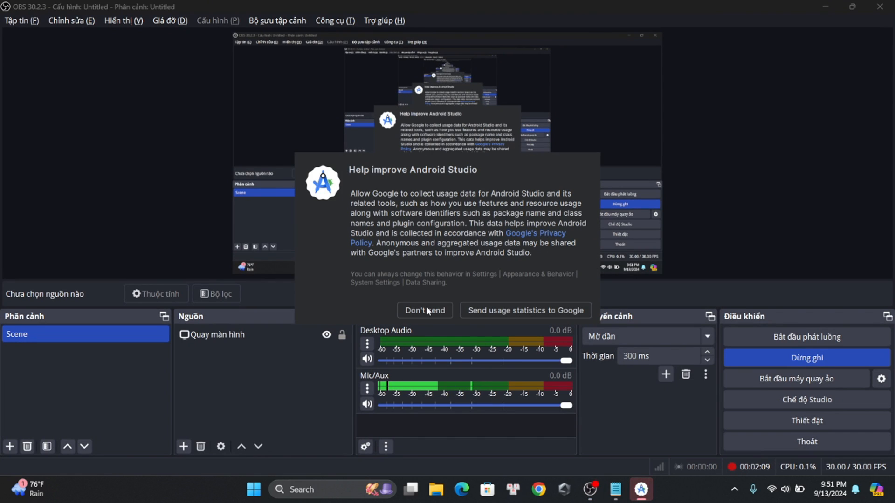
left_click(427, 309)
left_click(825, 6)
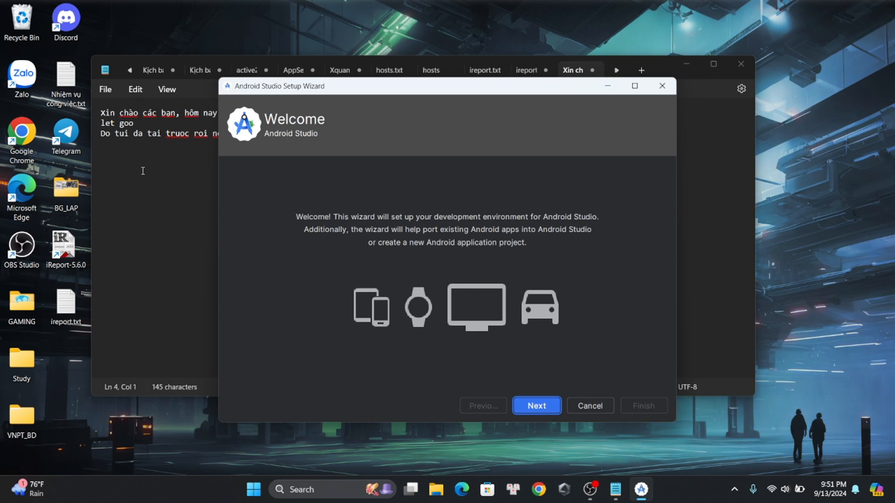
Add a fourth line to the Notepad note: "Nó sẽ gửi yêu cầu gửi thông báo qua mail các bạn cứ dont cho mình"
left_click(143, 171)
type("Nó sẽ gửi th")
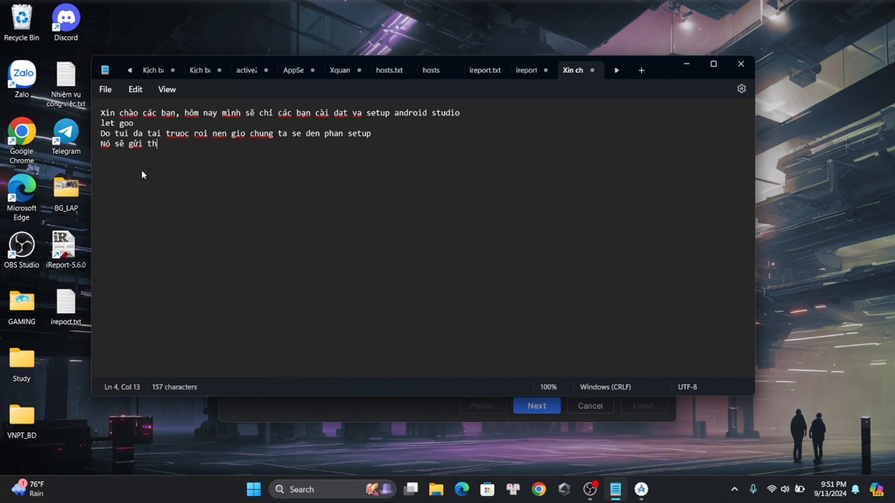
type(" êu cầu gfu")
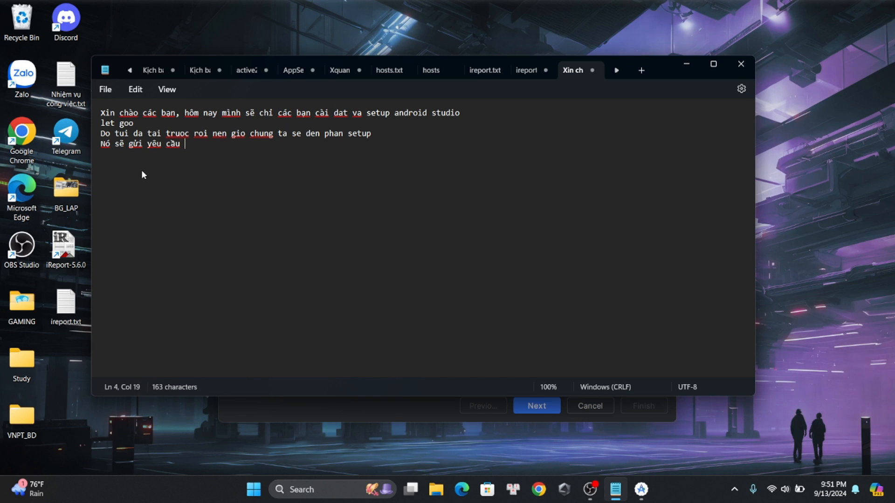
key("BackSpace")
key("BackSpace")
type("u")
key("BackSpace")
type("ửi thông báo ac")
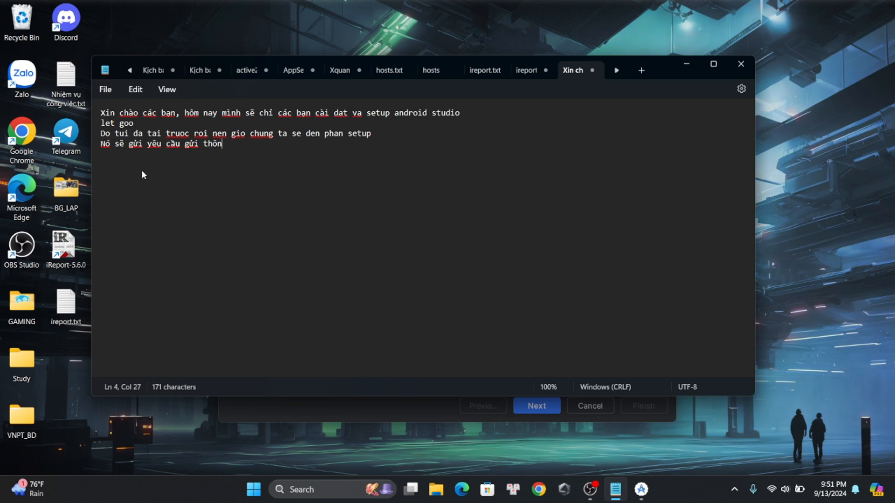
key("BackSpace")
key("BackSpace")
type("qua ma")
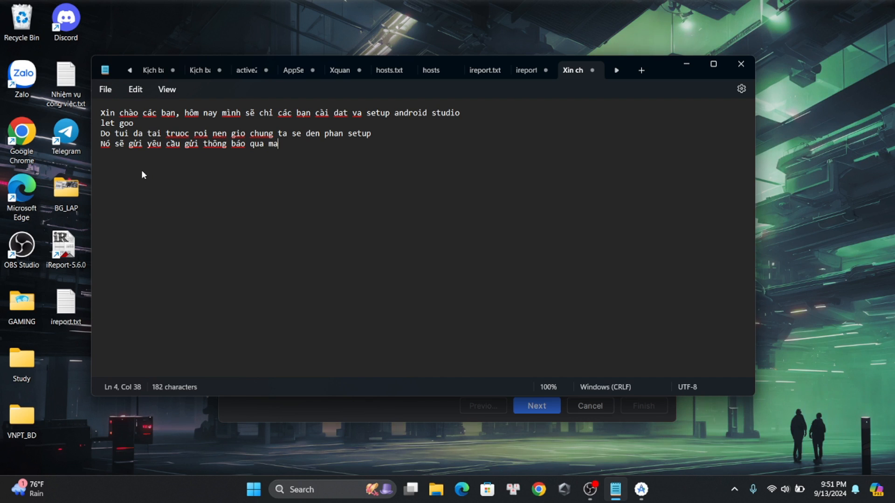
type("il các bạn cứ dont")
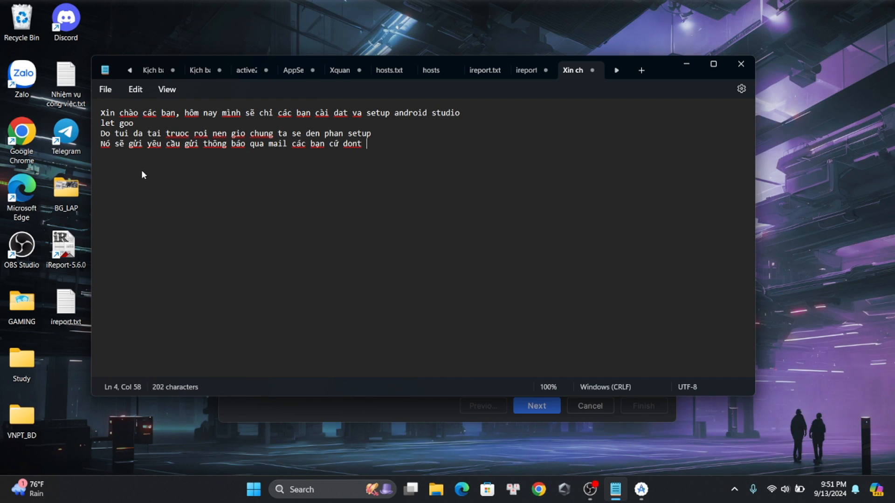
type(" cho mình")
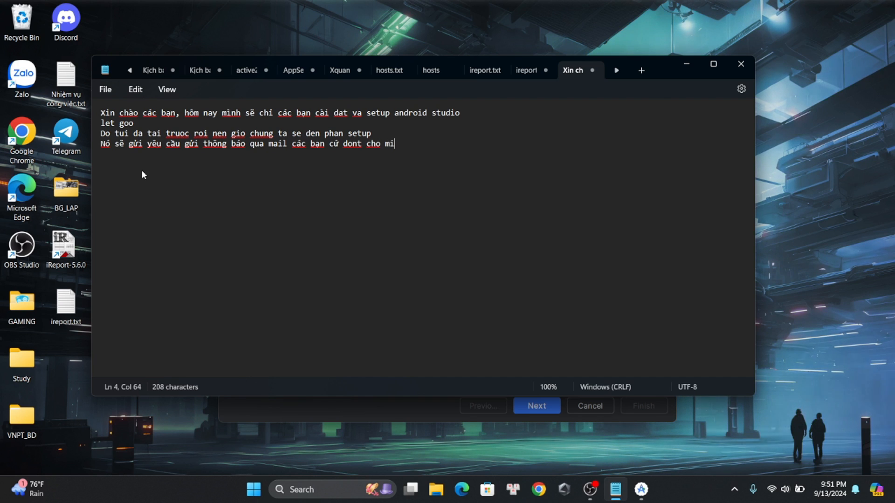
key("Return")
Switch to the Android Studio Setup Wizard and proceed with the default settings to the License Agreement page
key("alt+Tab")
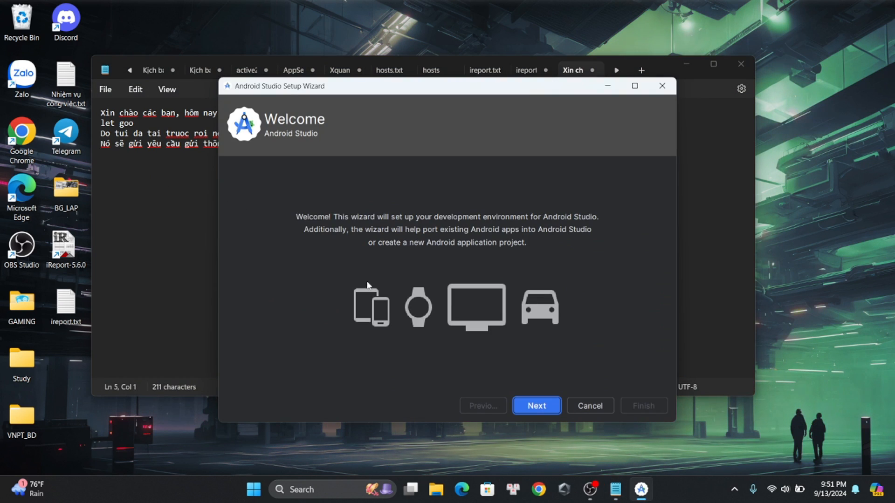
left_click(537, 407)
left_click(537, 407)
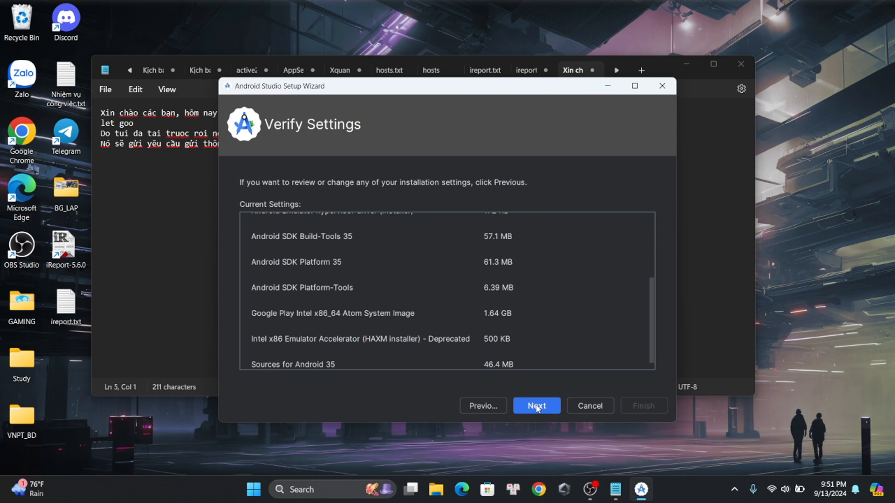
left_click(537, 407)
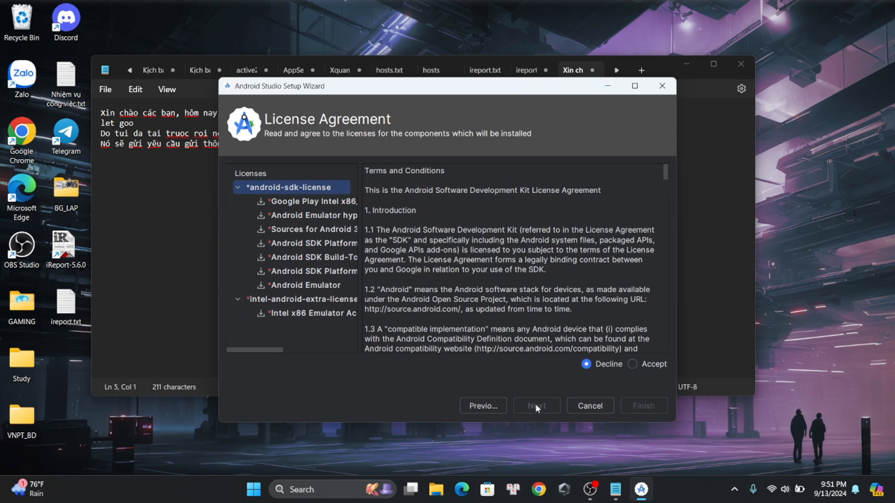
Accept the android-sdk-license and intel-android-extra-license agreements and start downloading the components
left_click(632, 364)
scroll(394, 317, "down", 3)
left_click(276, 312)
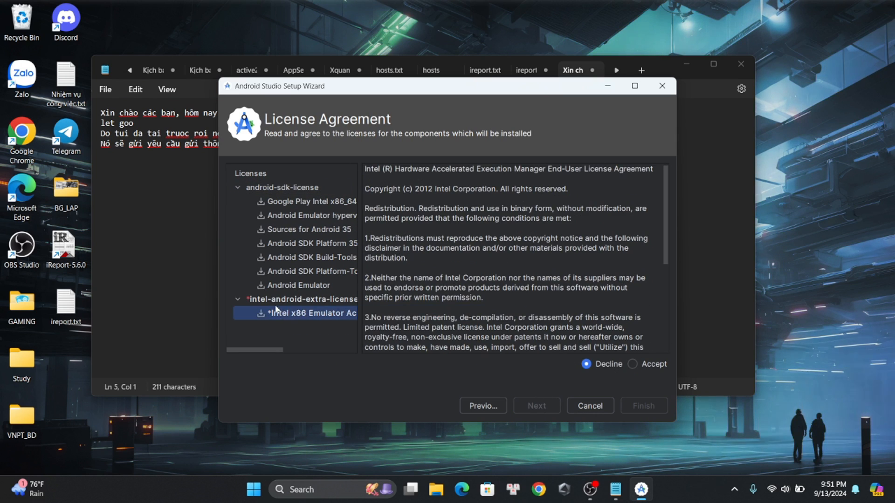
left_click(276, 305)
left_click(632, 365)
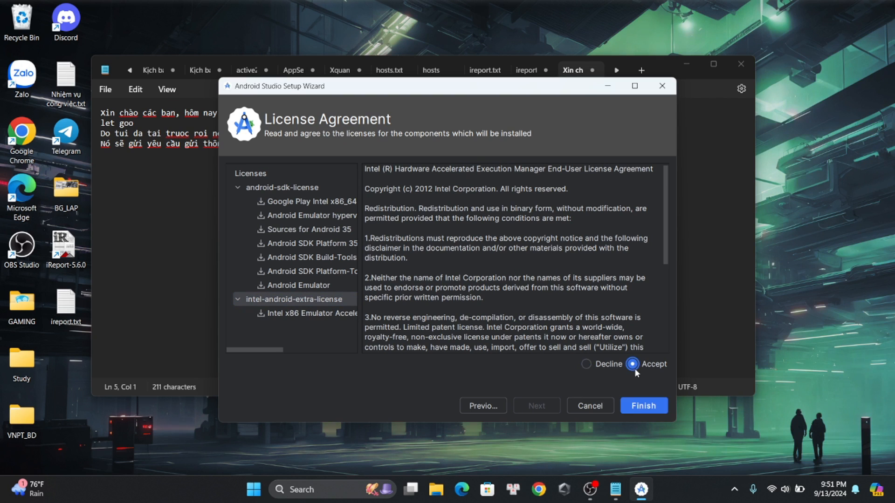
left_click(643, 407)
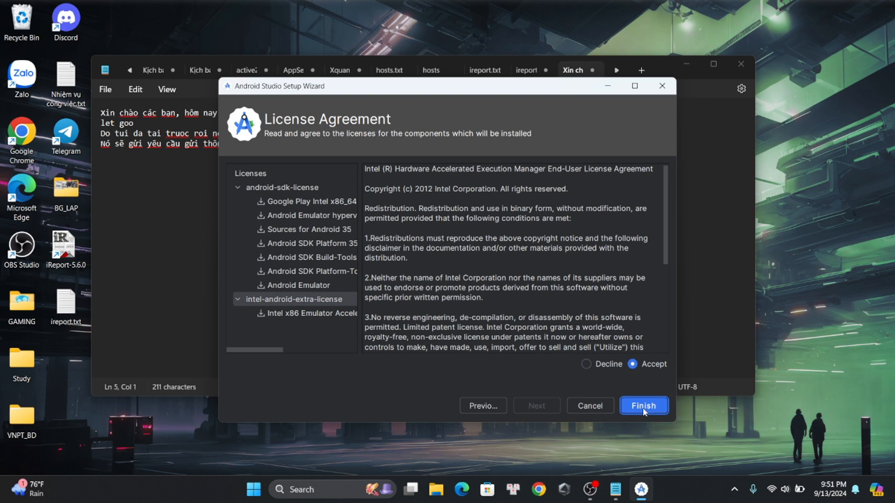
Add a fifth line to the Notepad note: "Giờ thì ngồi đợi nó setup thôi"
left_click(168, 180)
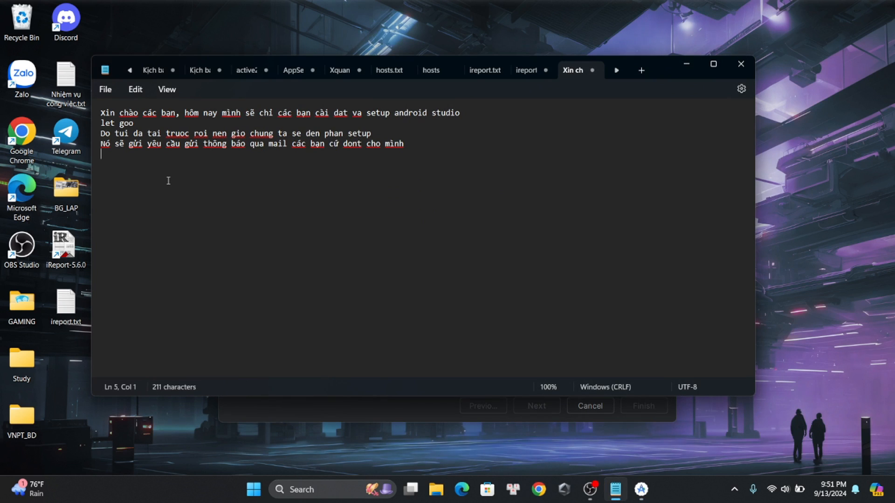
type("Giờ t")
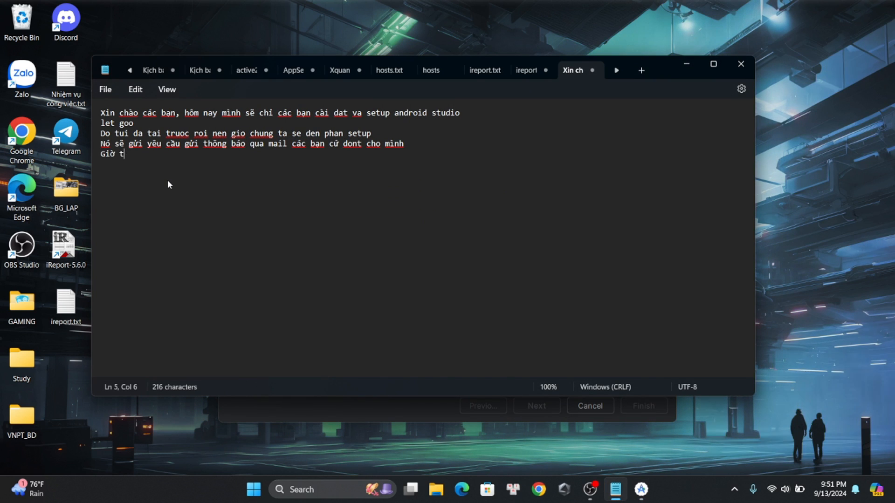
type("hì ngồ")
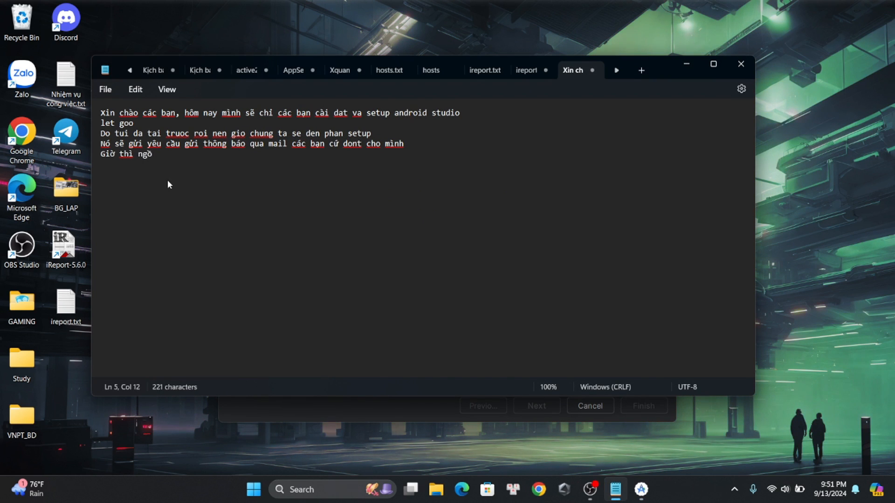
type("i đoợi nó set")
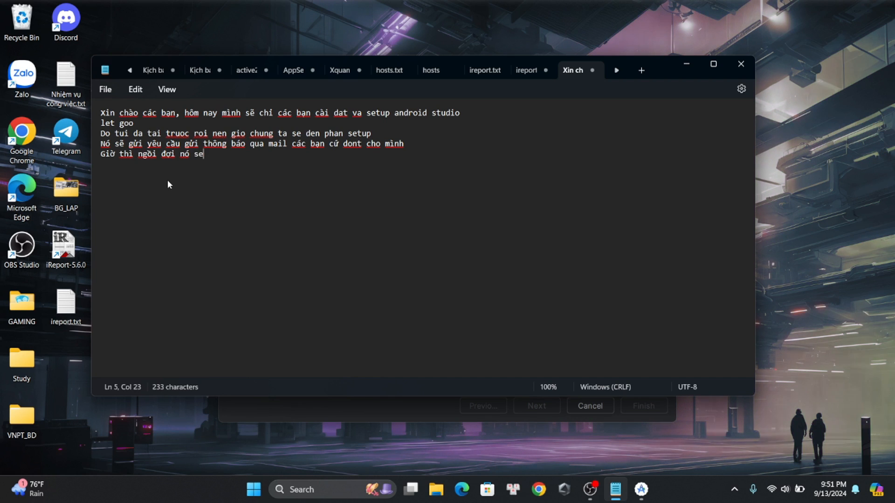
type("up xong")
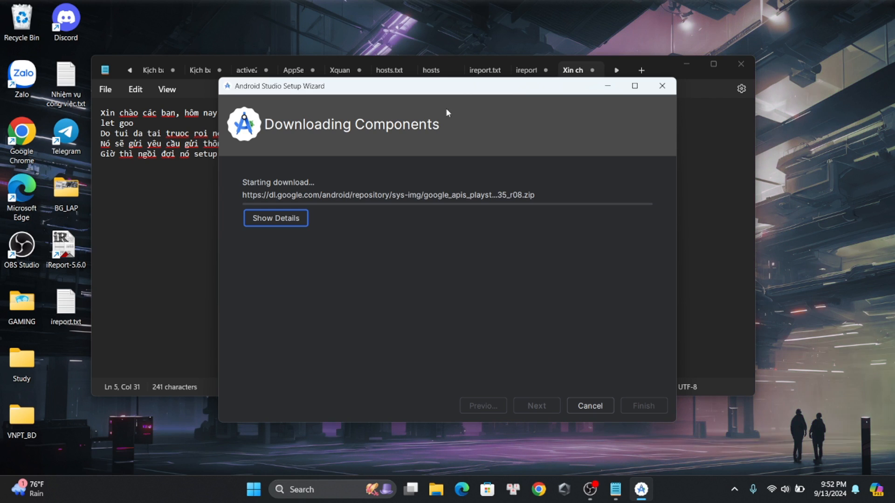
Arrange the setup wizard and a narrowed Notepad window side by side so both are fully visible
left_click_drag(421, 86, 603, 65)
left_click(316, 207)
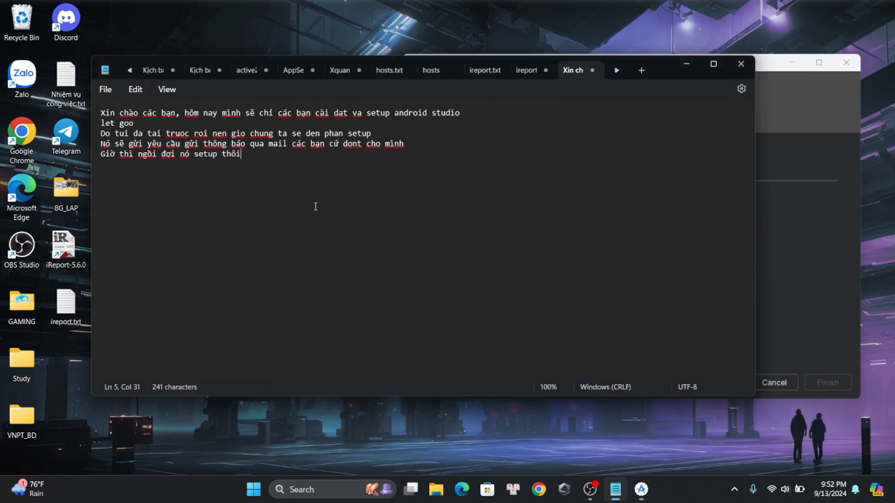
left_click_drag(755, 166, 392, 165)
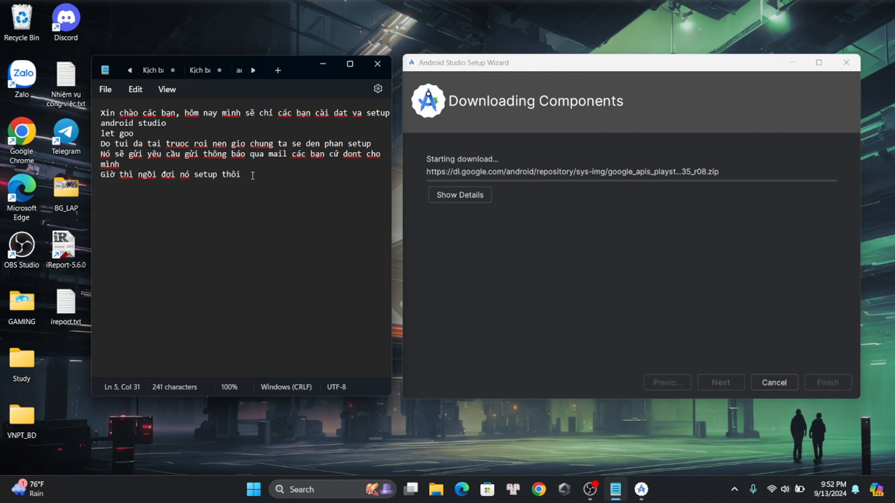
Add a sixth line to the note: "Khá là lâu nên mình sẽ cắt tua nhanh cho các bạn"
key("Return")
type("Khá ")
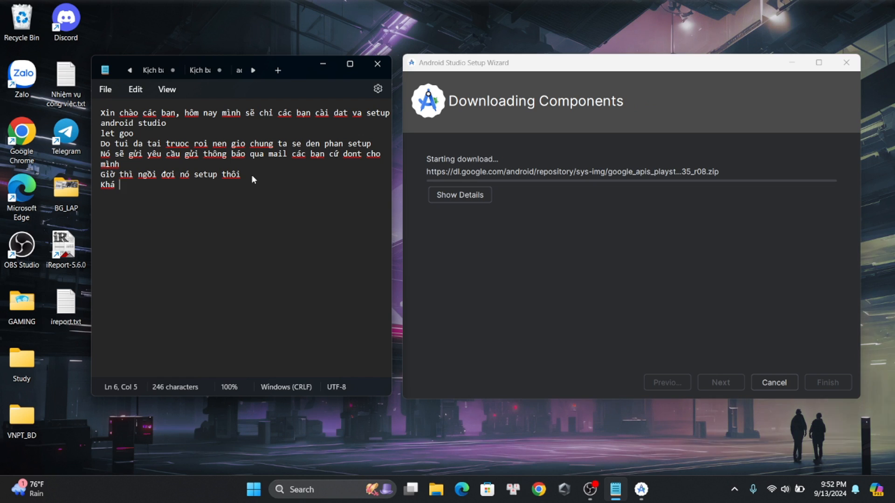
type("là lâu nên m")
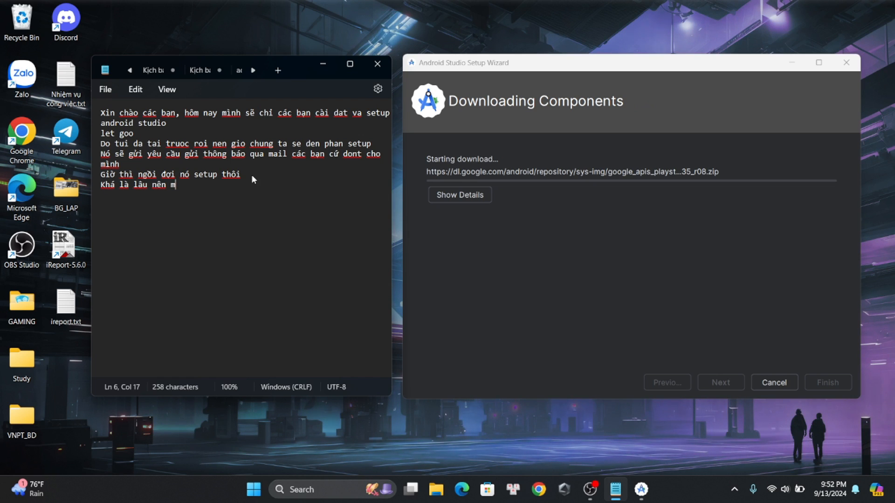
type("inh sẽ cắt ")
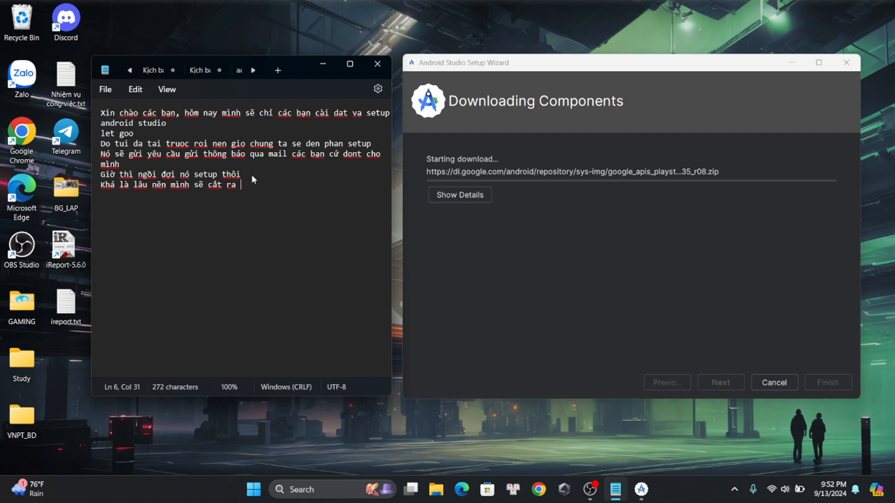
type("ra")
key("BackSpace")
key("BackSpace")
key("BackSpace")
type("tua ")
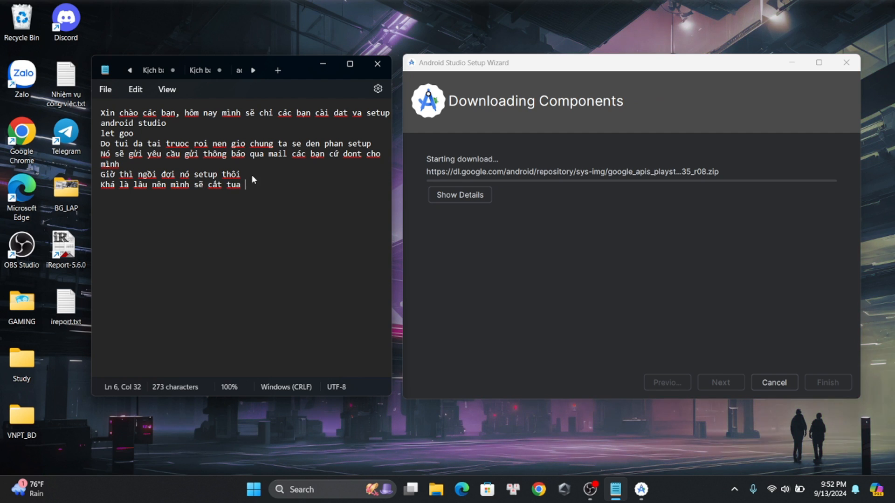
type("nhanh cho các ")
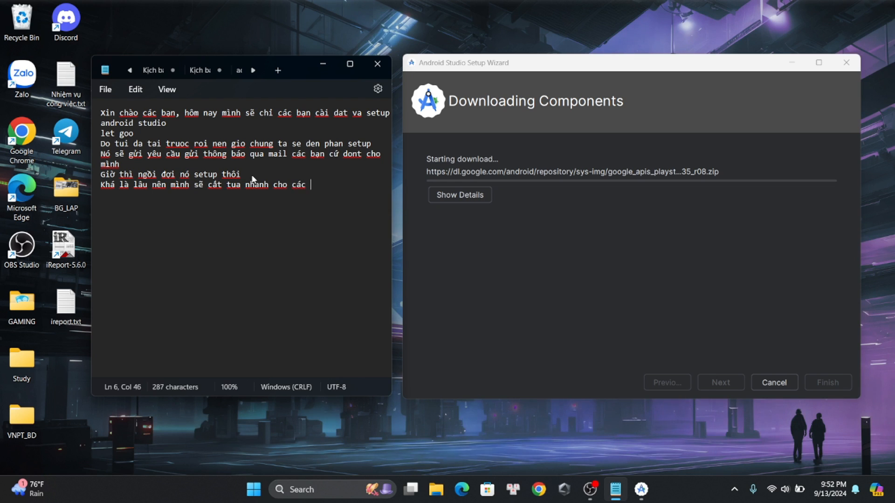
type("bạn")
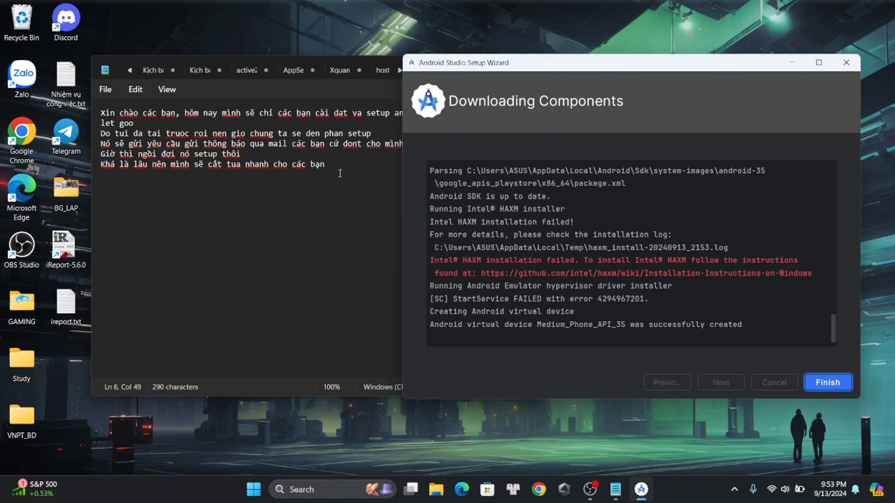
Add a seventh line to the note: "Oke đã xong rồi đây, chúng ta hãy tiếp tục đến phần setup"
left_click(340, 173)
type("Oke")
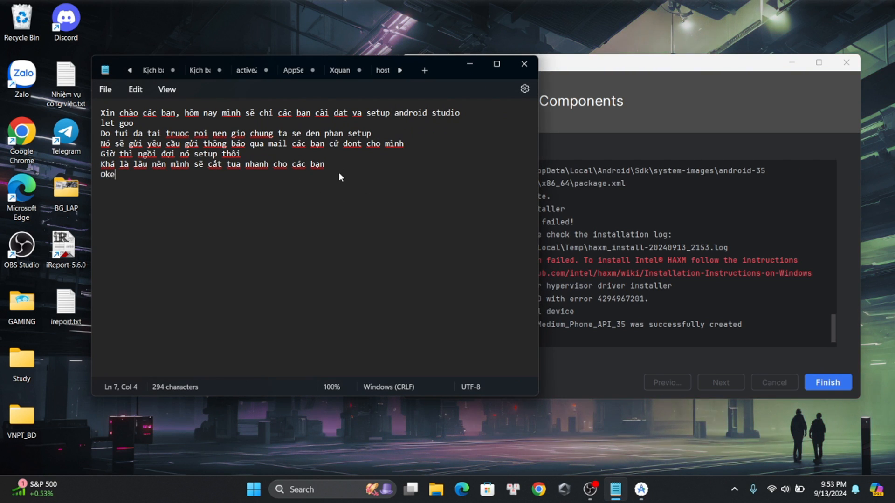
type(" đã xong roi")
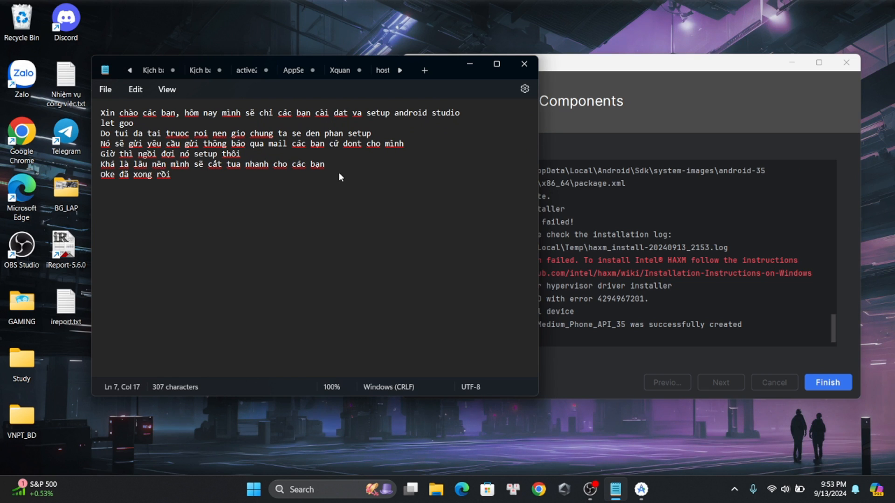
type(" đây, chu")
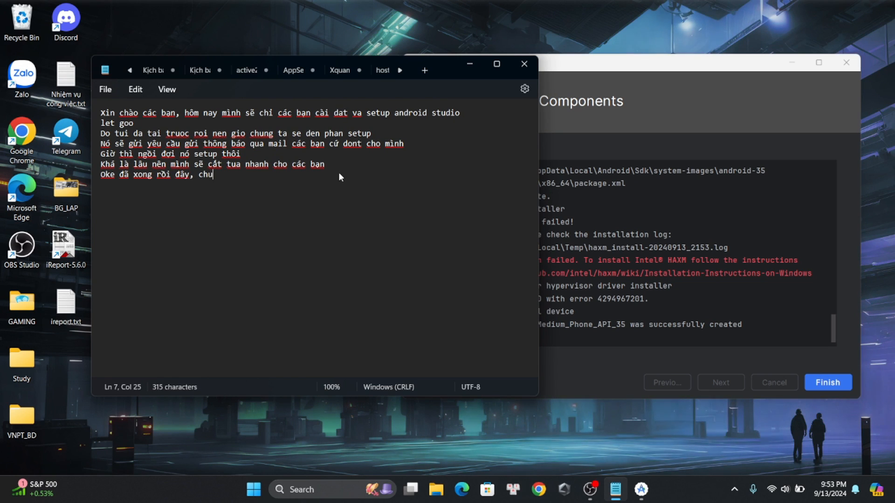
type("ng ta")
type("tiếp tục đe")
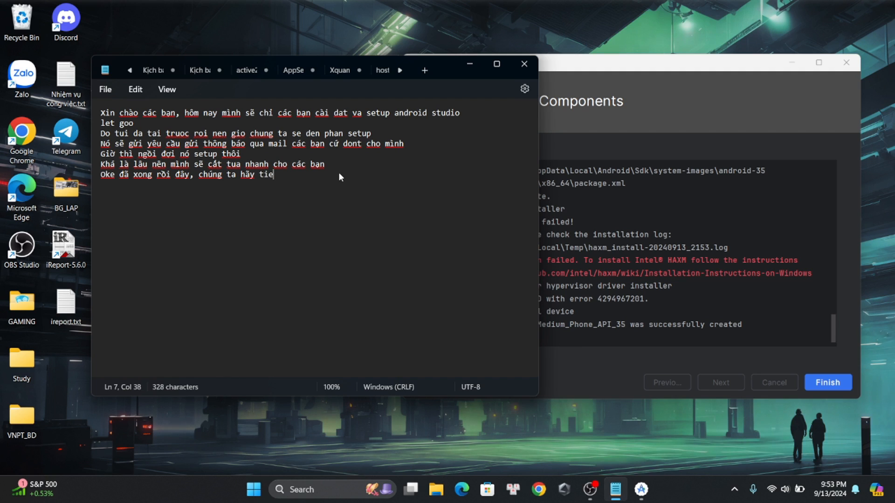
type("n phần set")
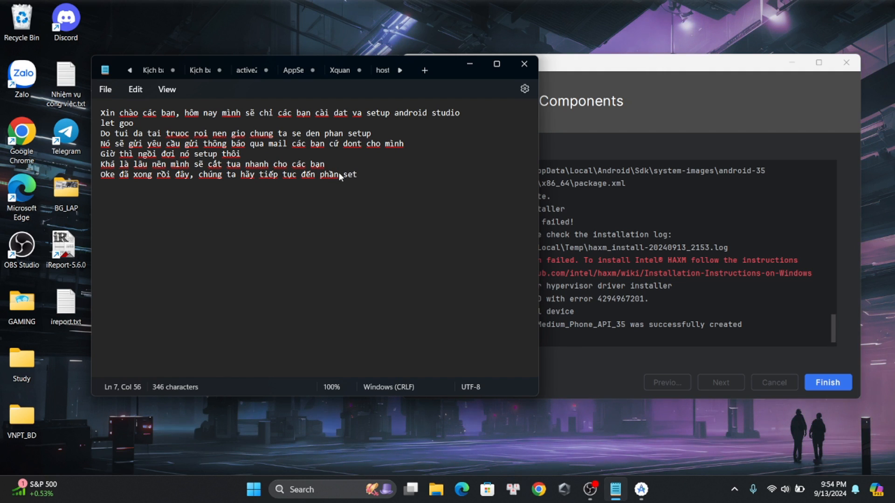
type("up")
Finish the Android Studio Setup Wizard and move the Welcome to Android Studio window away from the Notepad text
key("alt+Tab")
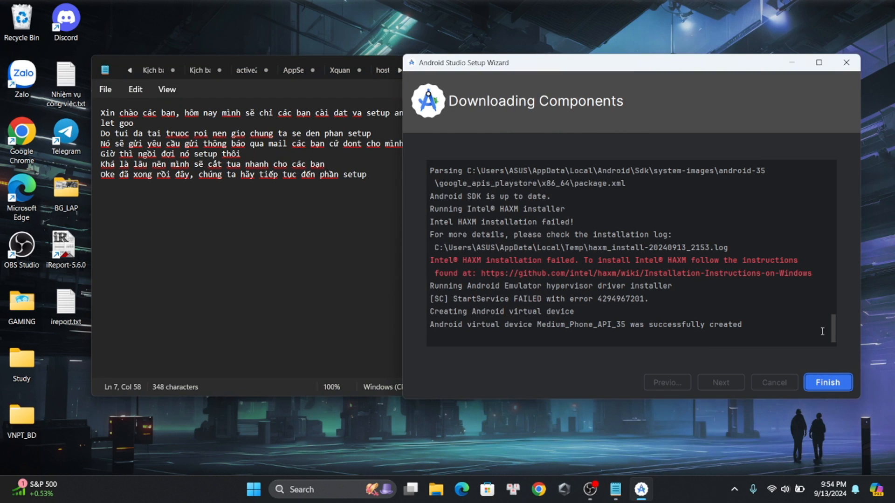
left_click(822, 381)
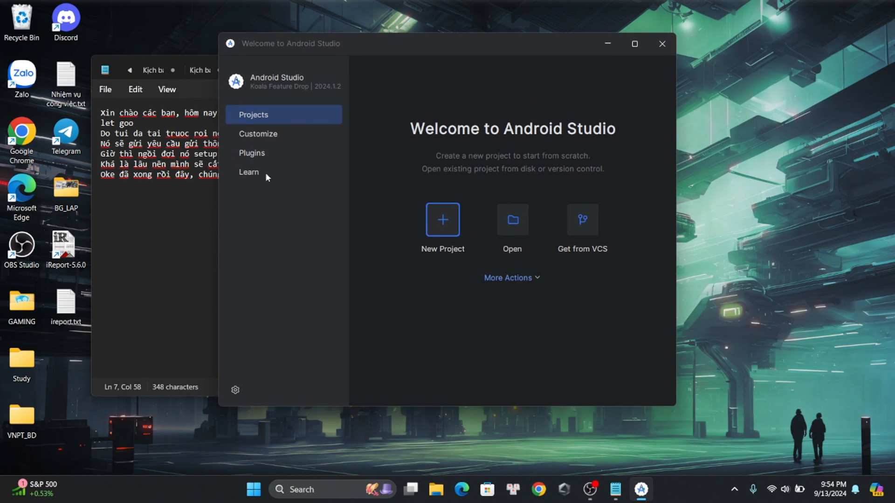
left_click_drag(359, 51, 529, 54)
Add an eighth line to the note: "các bạn khoan đã tạo project, chúng ta nên tải 1 số setup trước"
left_click(218, 174)
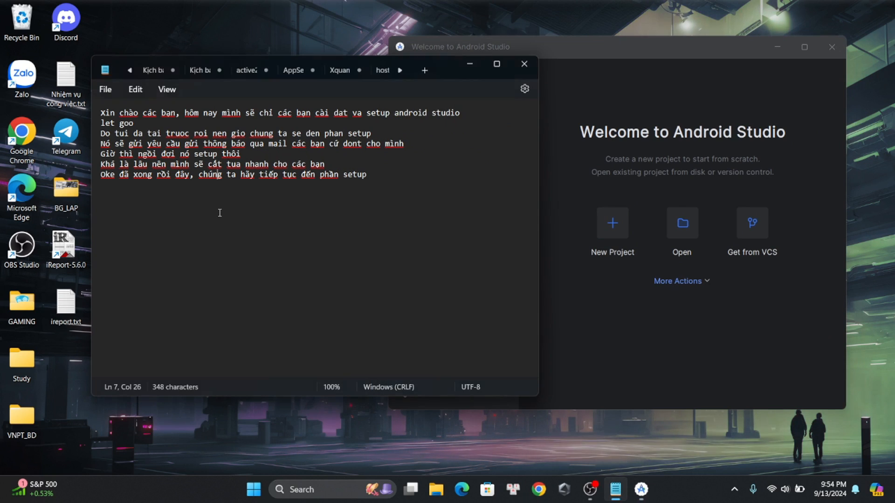
left_click(381, 175)
key("Return")
type("các")
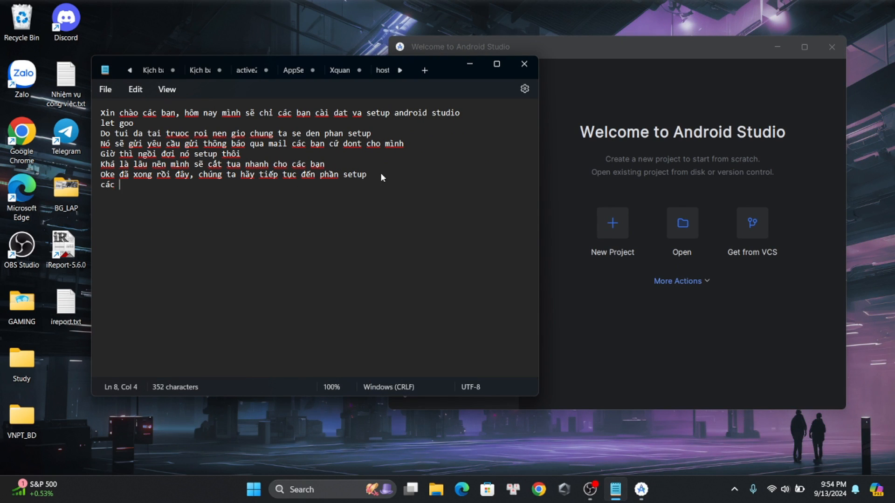
type(" ban lhoan đã")
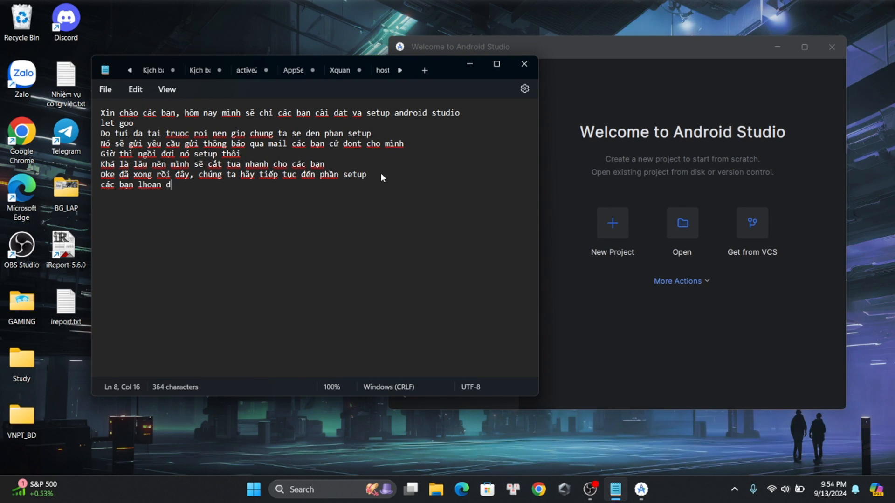
key("BackSpace")
key("BackSpace")
key("BackSpace")
key("BackSpace")
key("BackSpace")
key("BackSpace")
type("k")
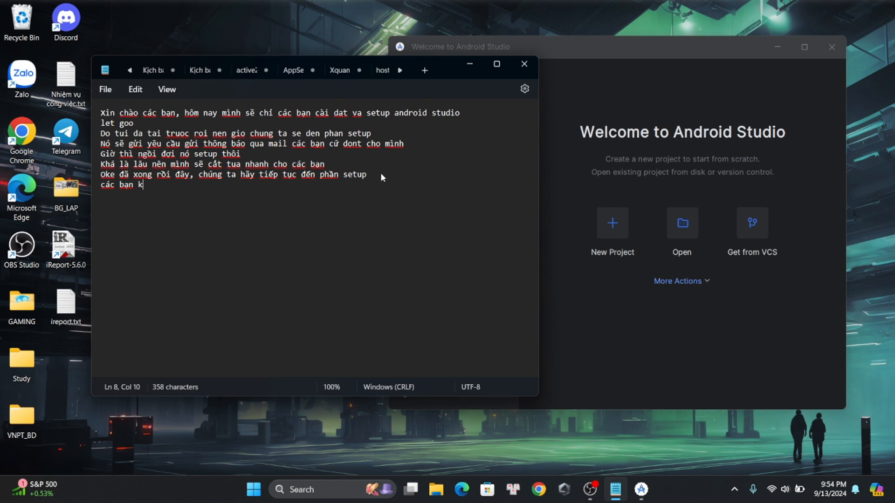
type("hoandd")
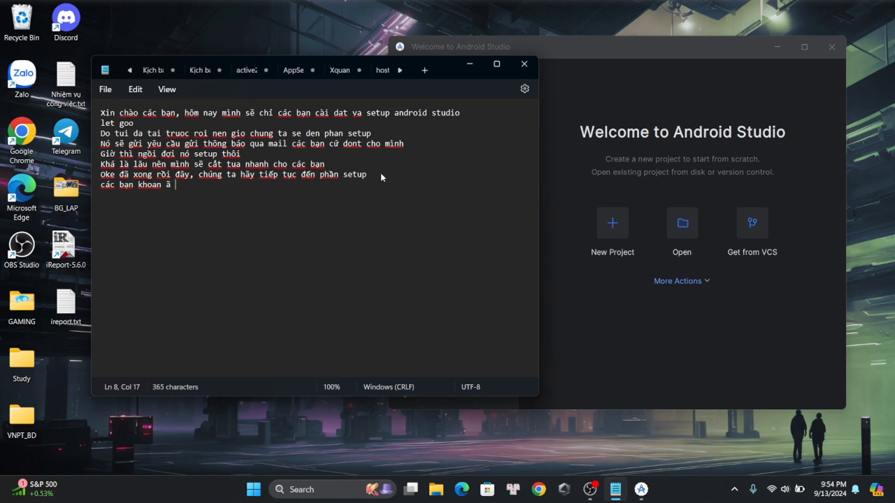
key("BackSpace")
key("BackSpace")
type("d")
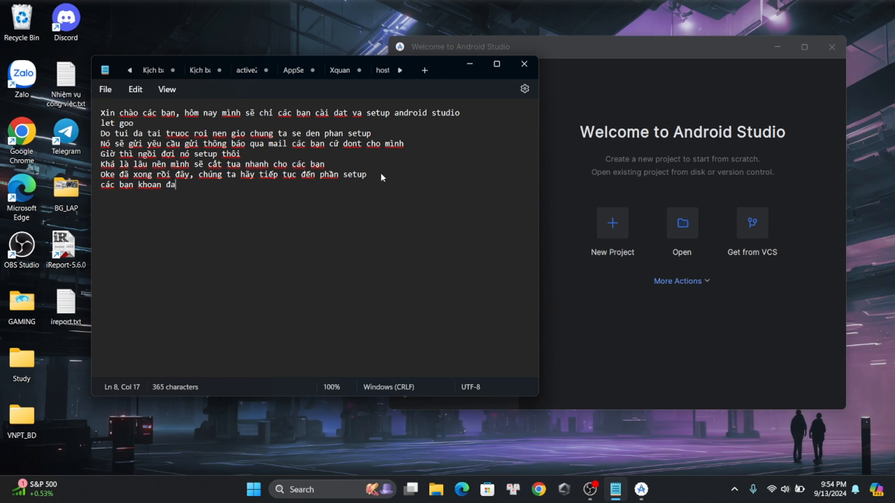
type(" tạo ")
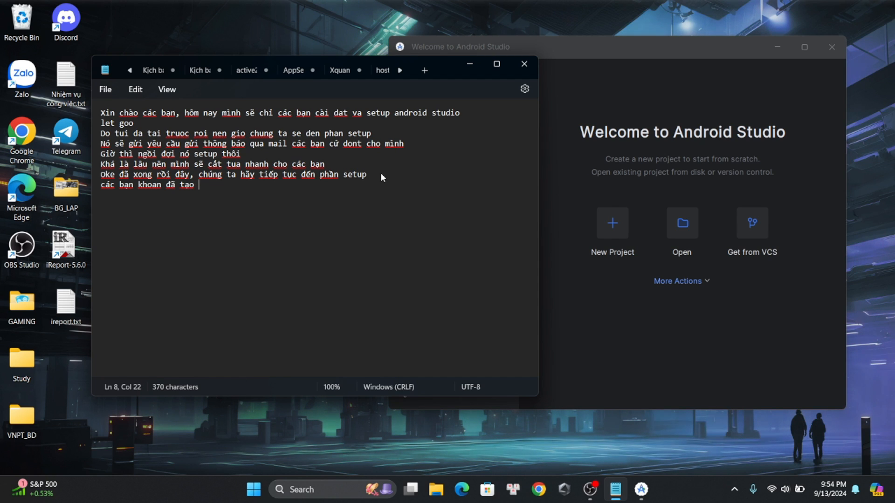
type("p")
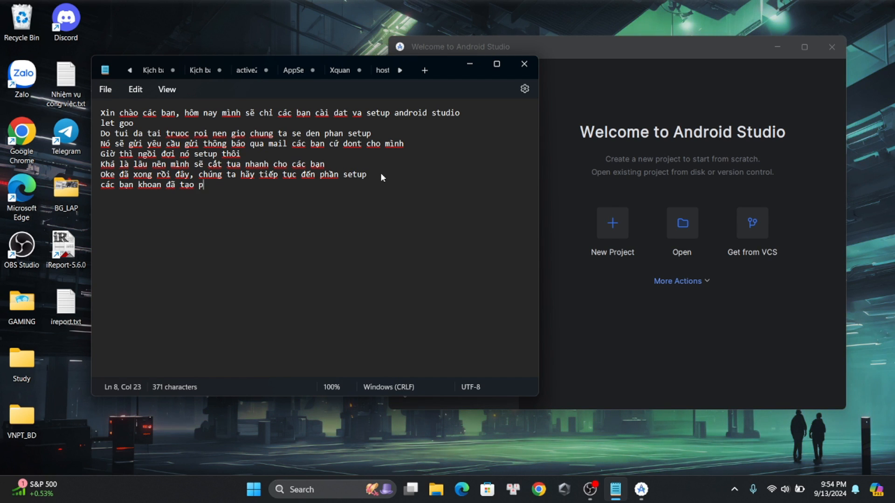
type("rojec")
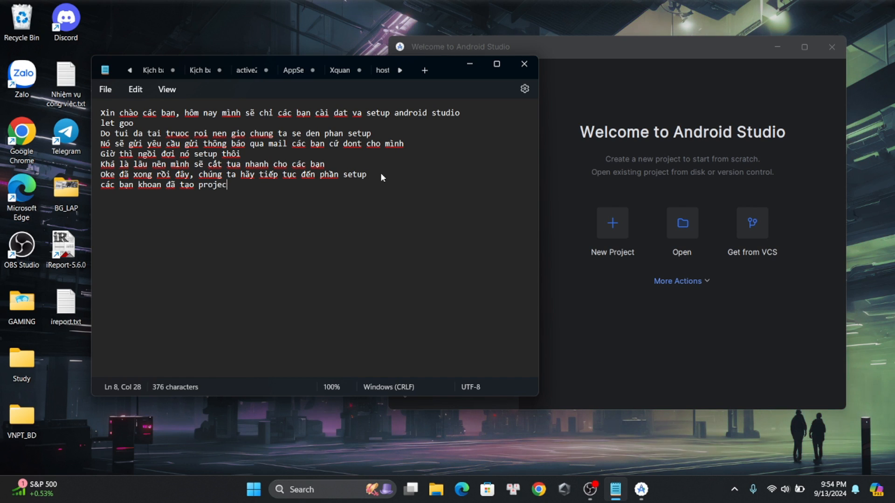
type("t, chúng ta ")
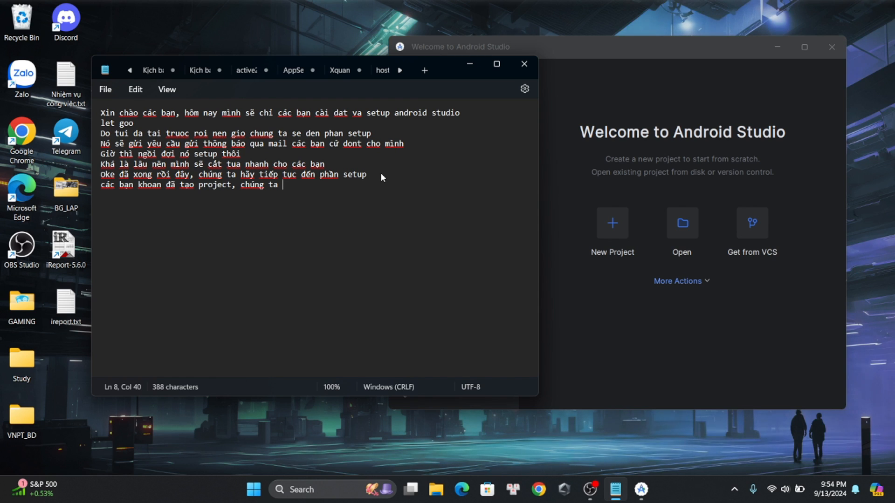
type("nen tải 1 so")
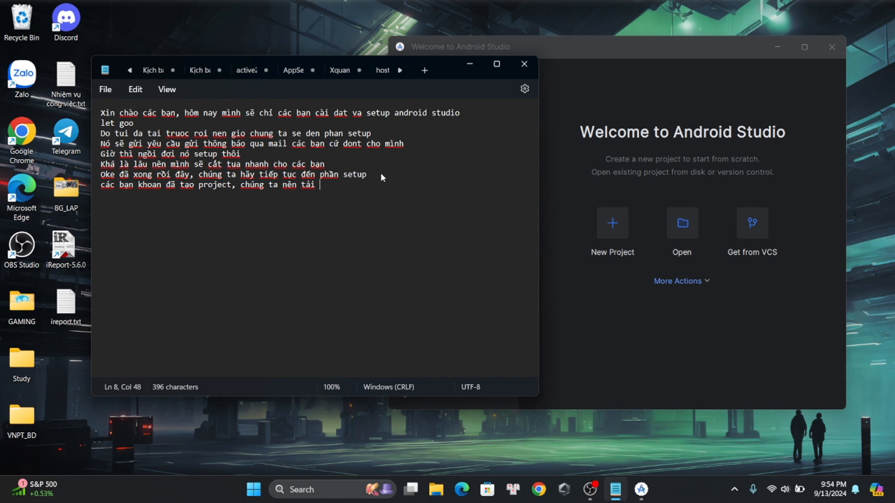
type("os setu")
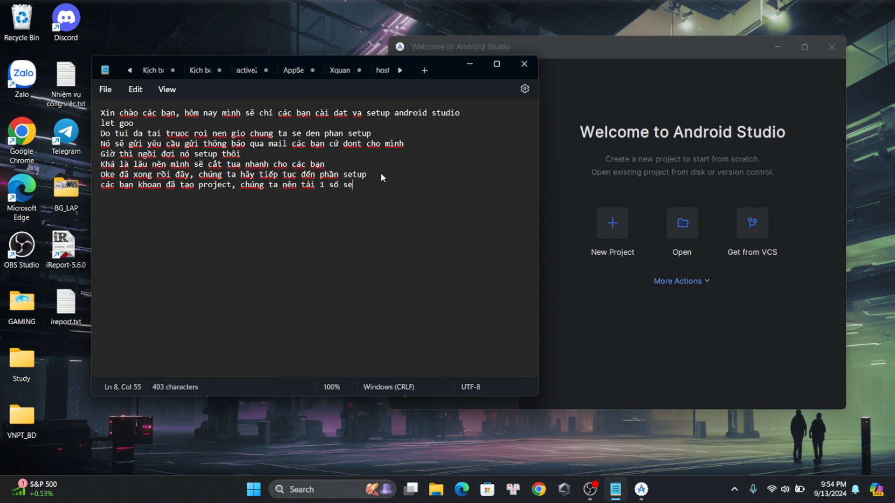
type("p trước")
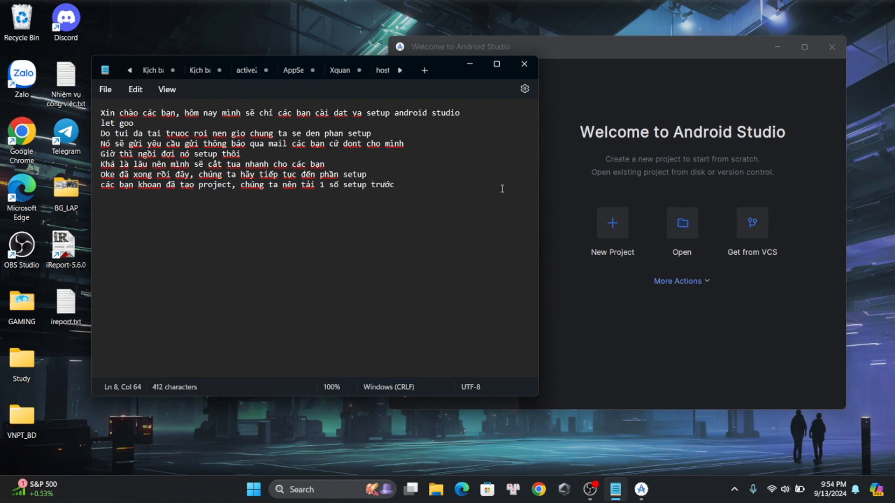
Switch to the Welcome to Android Studio window and open its SDK Manager
left_click(625, 283)
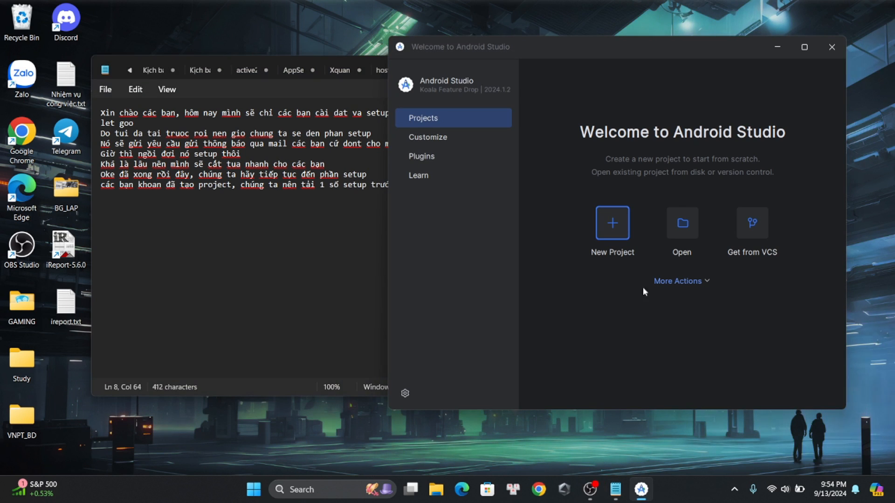
left_click(698, 283)
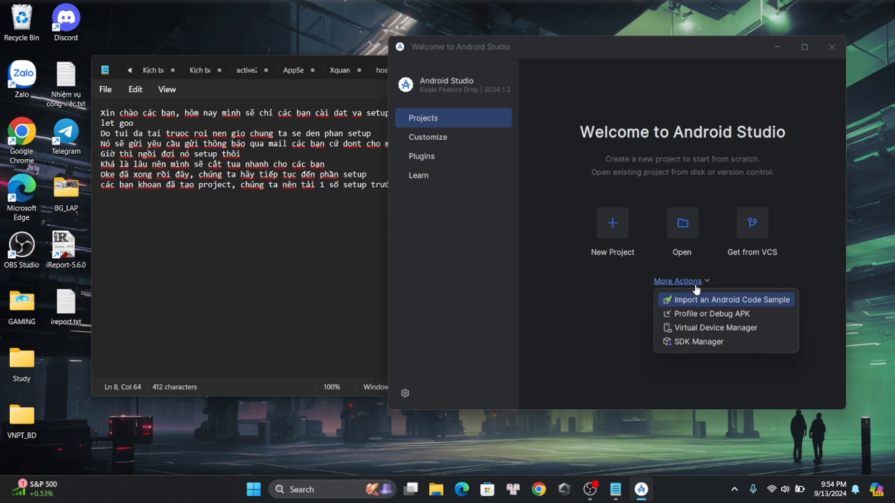
left_click(682, 345)
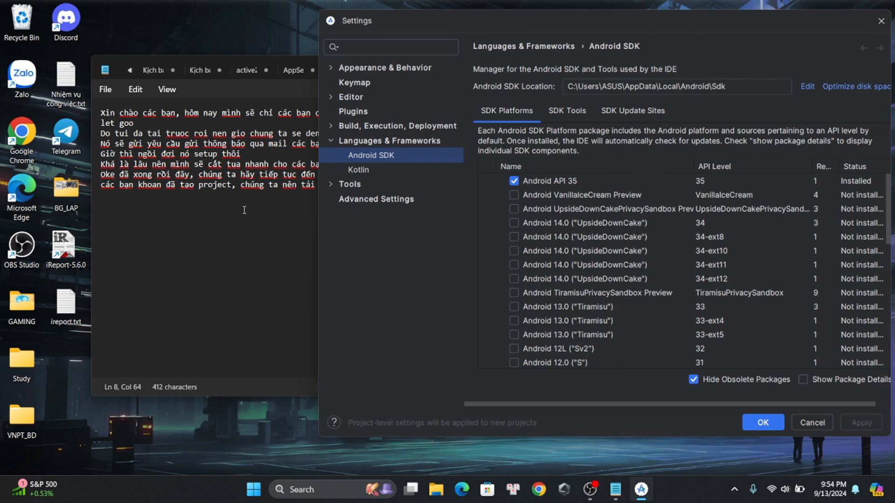
Start a ninth line in the Notepad note: "Các bạn nên tải theo mình vì mình thấy phiên bản này ít khi bị lỗi, đây"
left_click(273, 210)
key("Return")
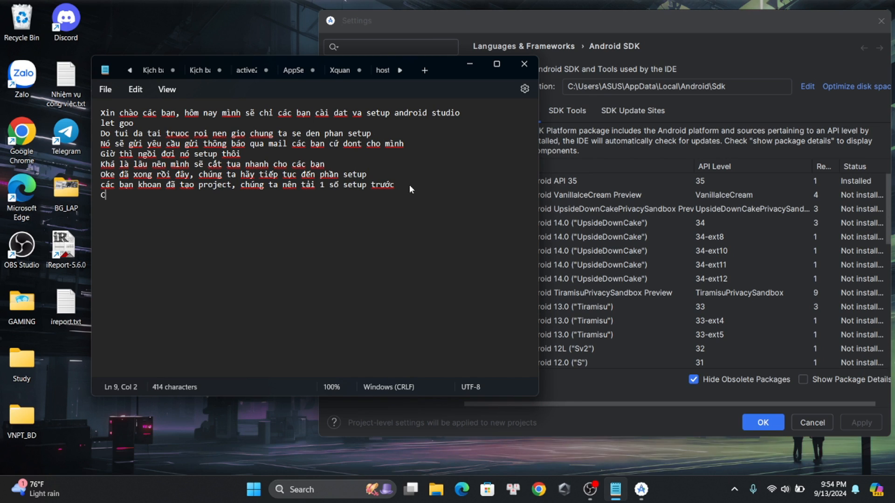
type("Các bạn nên")
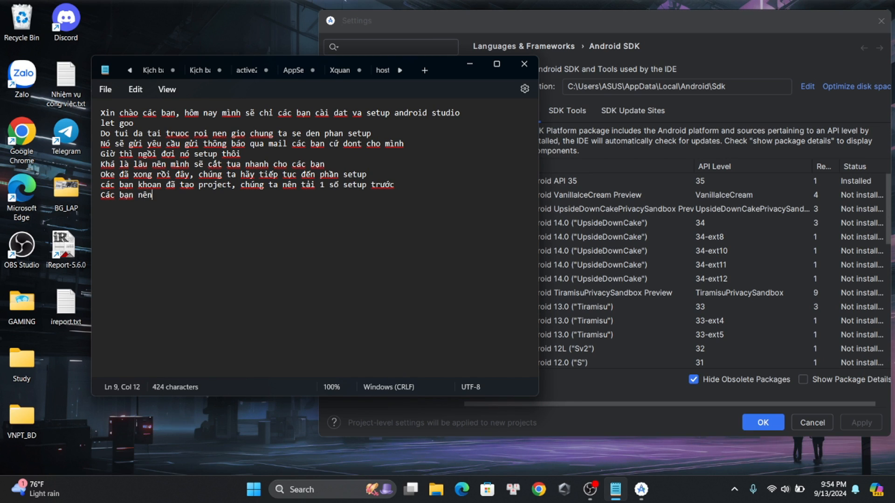
type(" tải theo mình")
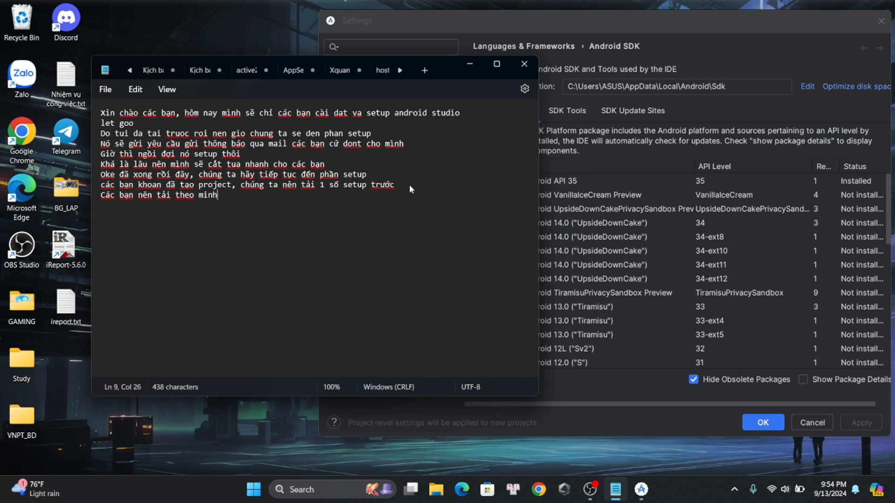
type(" vì ")
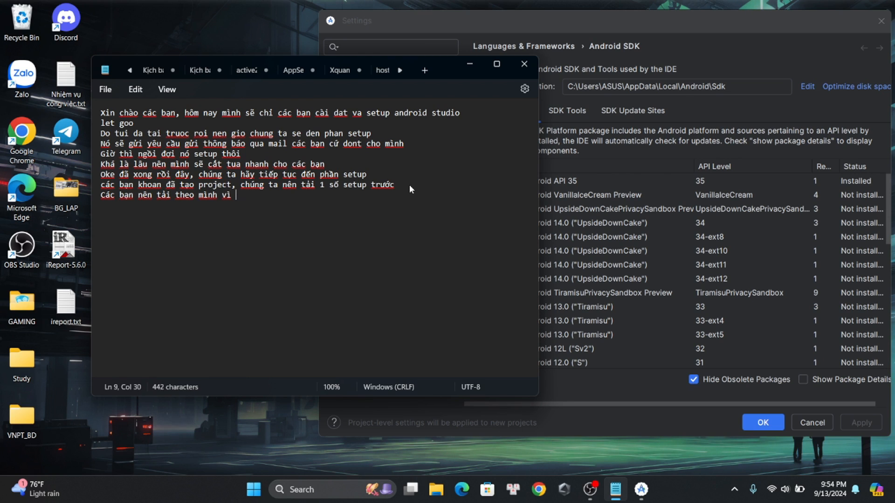
type("mình thấy ")
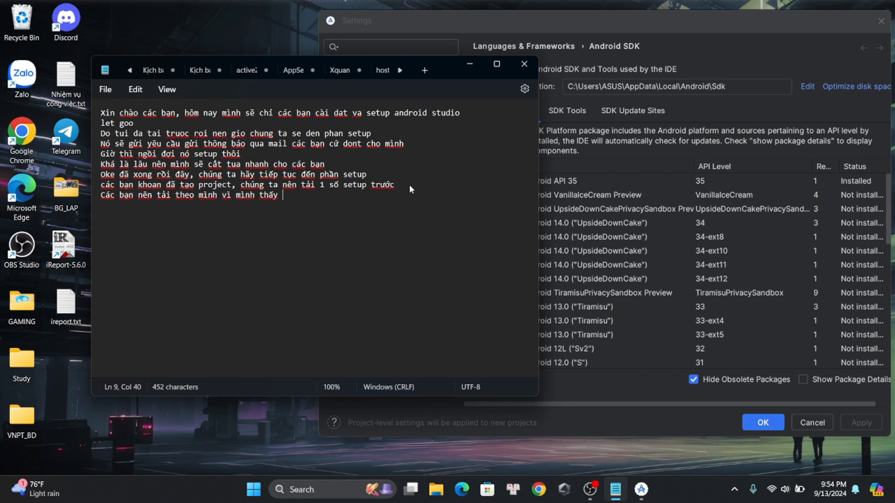
type("phiền bản ")
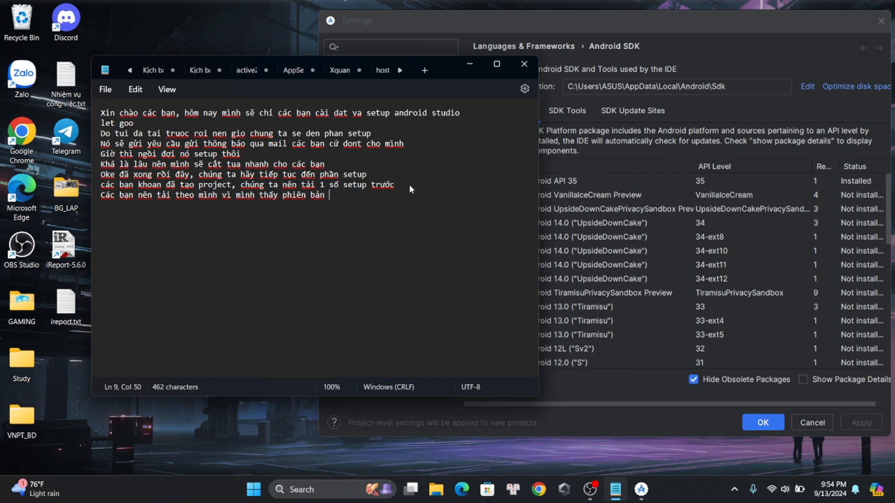
type("này ít khi bị lỗ")
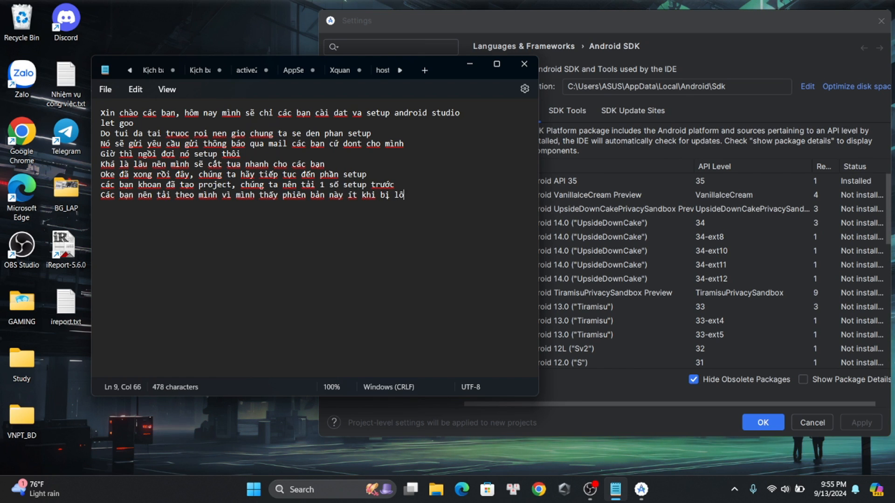
type("i, đây")
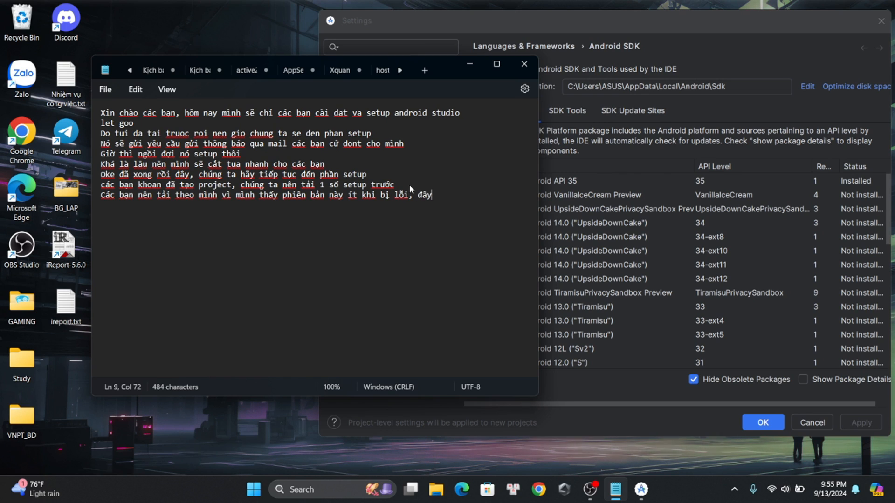
type(" là cài đặt ")
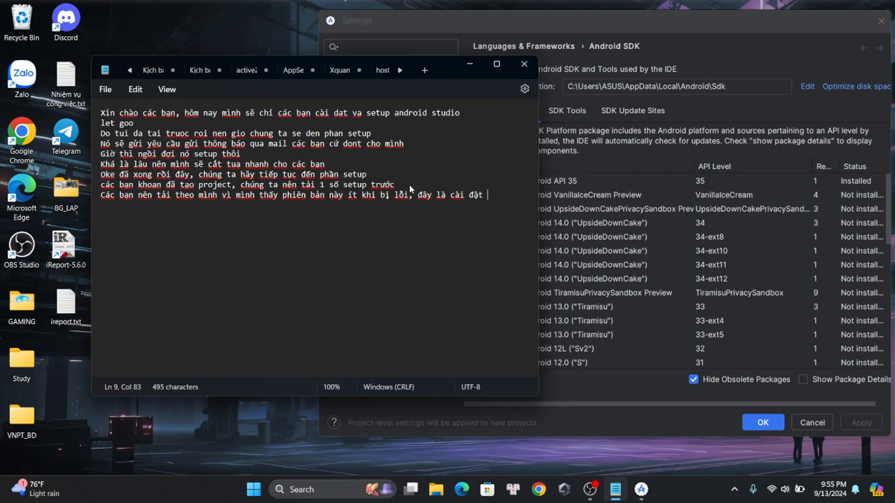
type("phiên bản")
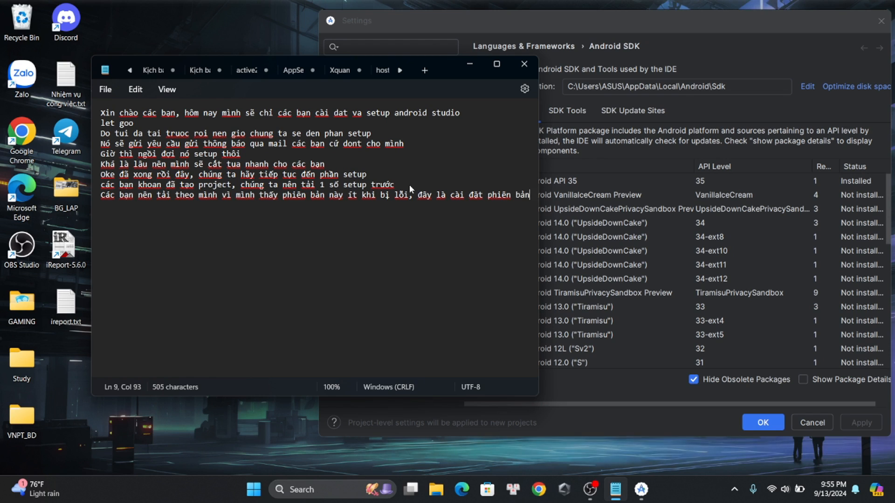
type(" cho chie")
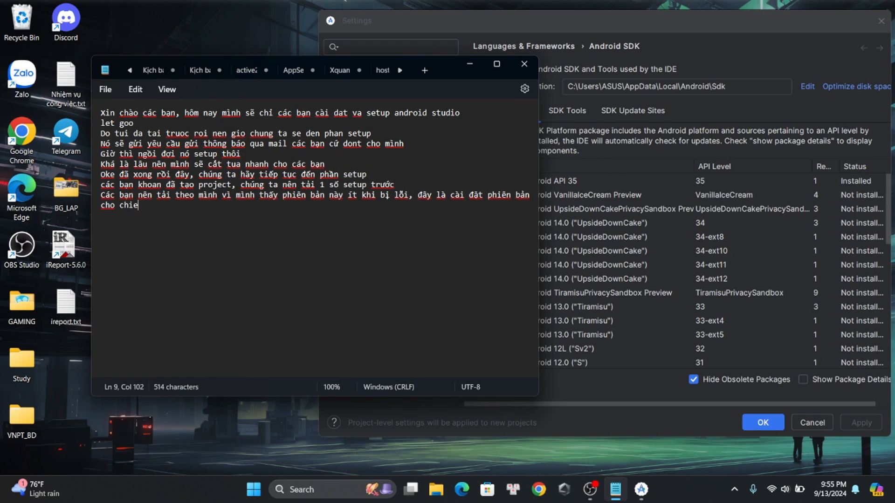
type("c")
type(" điện thoại")
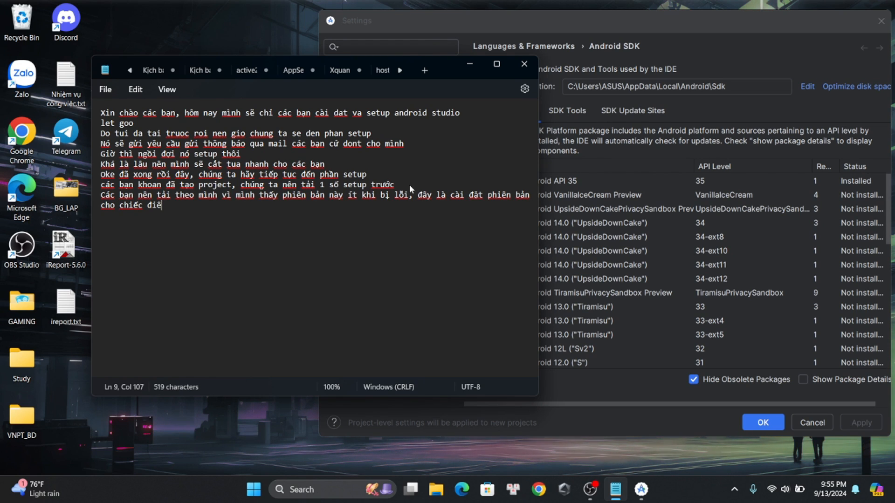
type(" ảo ")
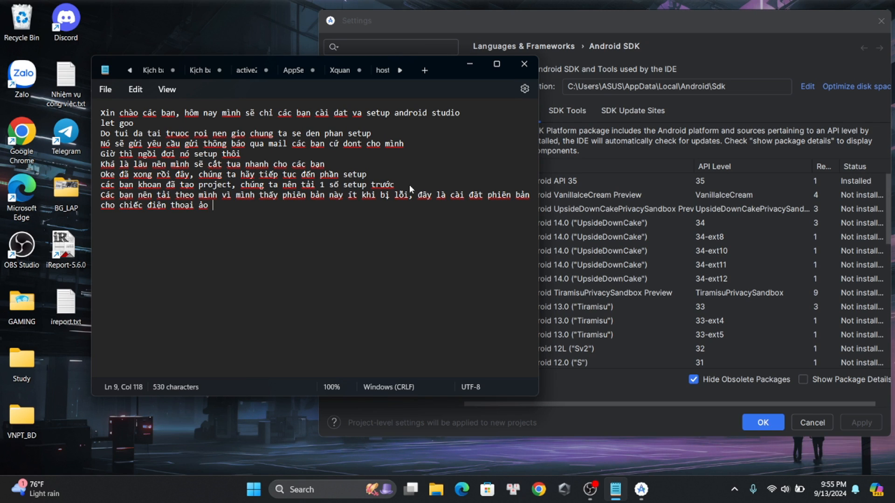
type("!!!")
Switch back to Android Studio's SDK settings, show package details for the SDK Tools, and select Android SDK Build-Tools version 31.0.0 for installation
key("alt+Tab")
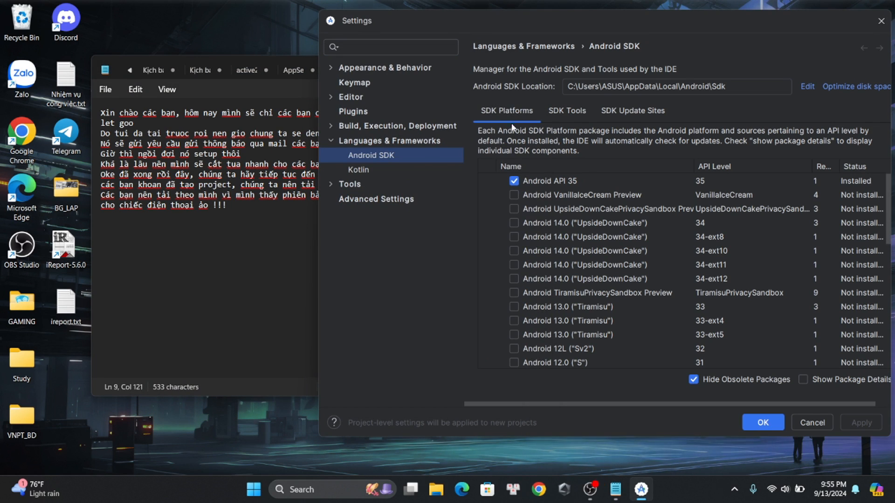
left_click(576, 115)
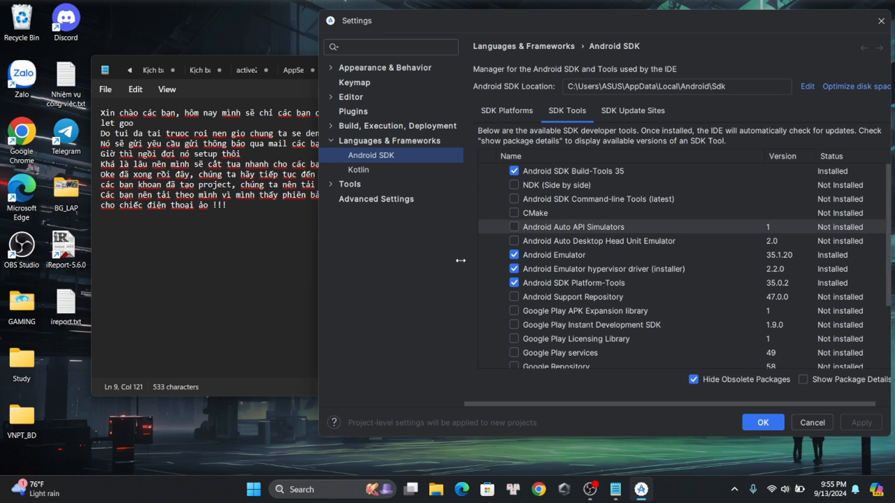
left_click(801, 380)
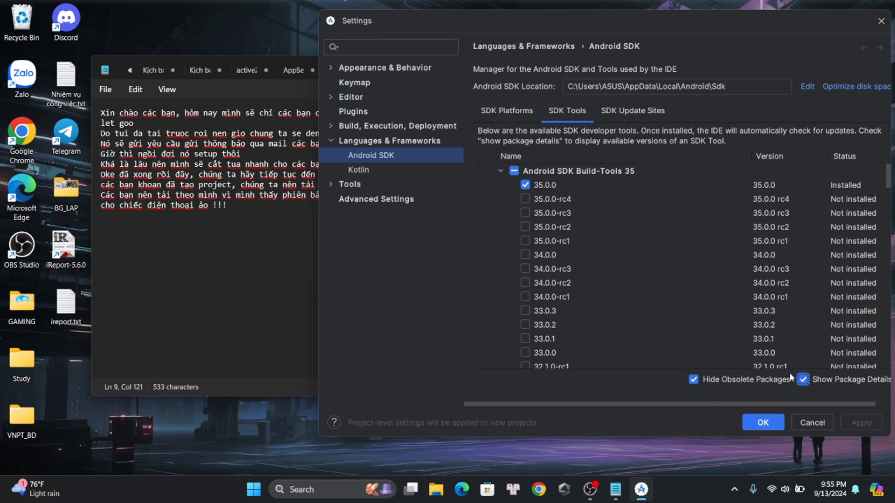
scroll(606, 264, "down", 7)
scroll(597, 268, "up", 7)
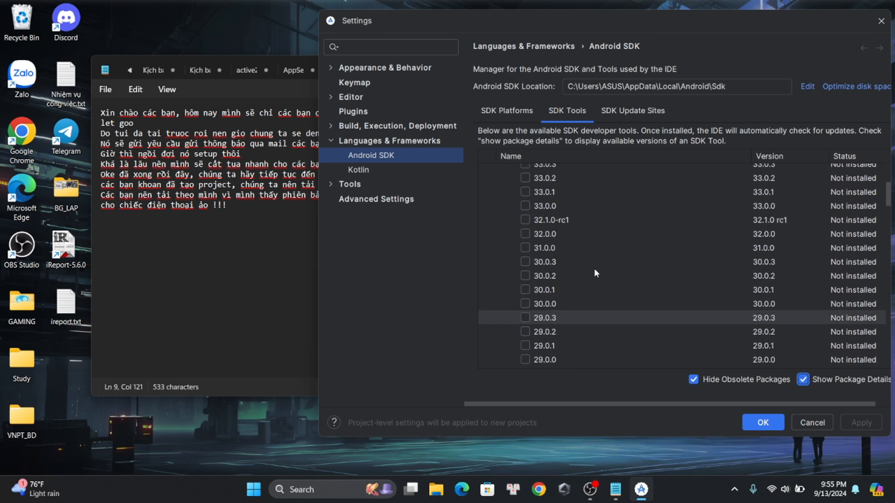
scroll(569, 279, "down", 2)
scroll(558, 289, "down", 1)
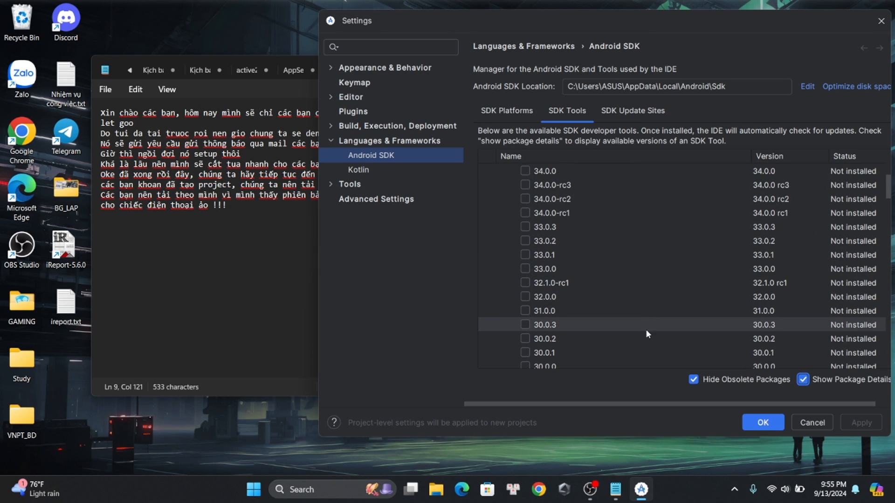
left_click(525, 311)
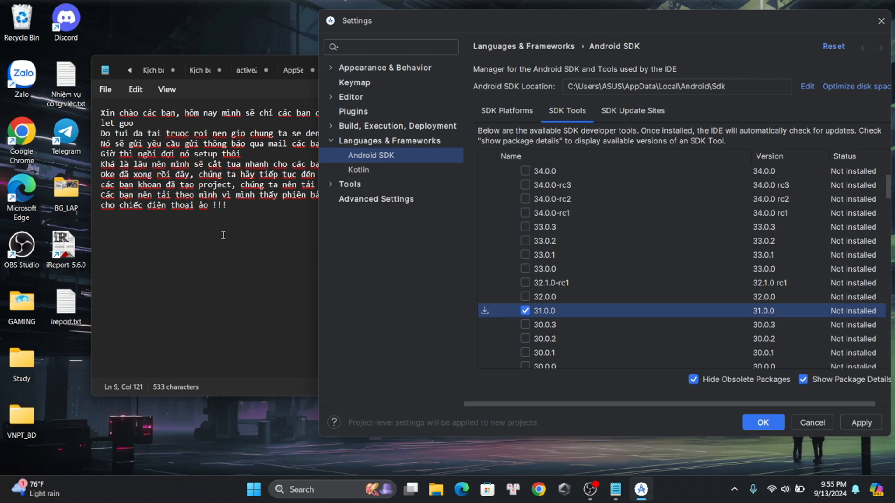
Switch to Notepad and add a tenth line to the note: "cứ 31 mà đâm đầu vào nha các bạn"
left_click(213, 205)
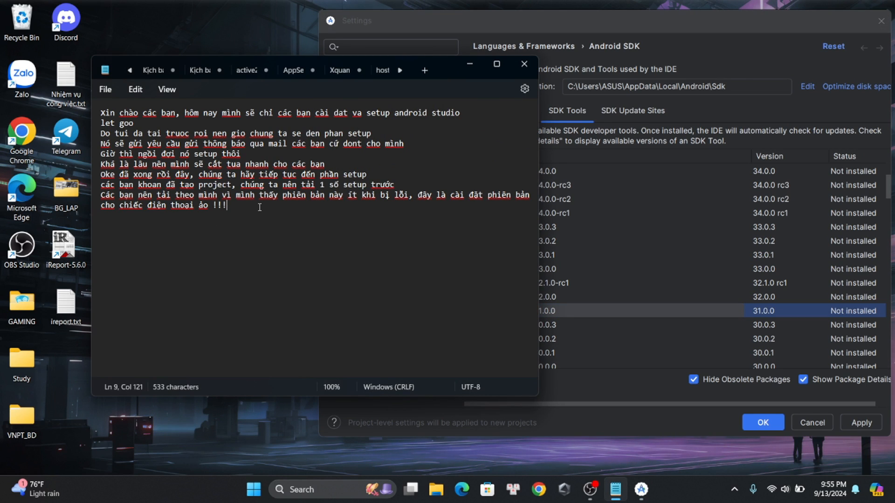
key("Return")
type("cứ 31 ")
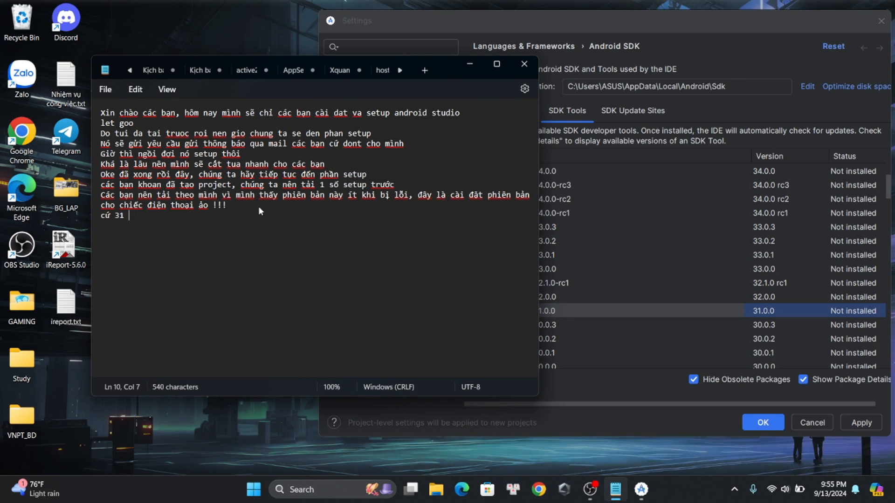
type("mà đâm dầu vào nha ca")
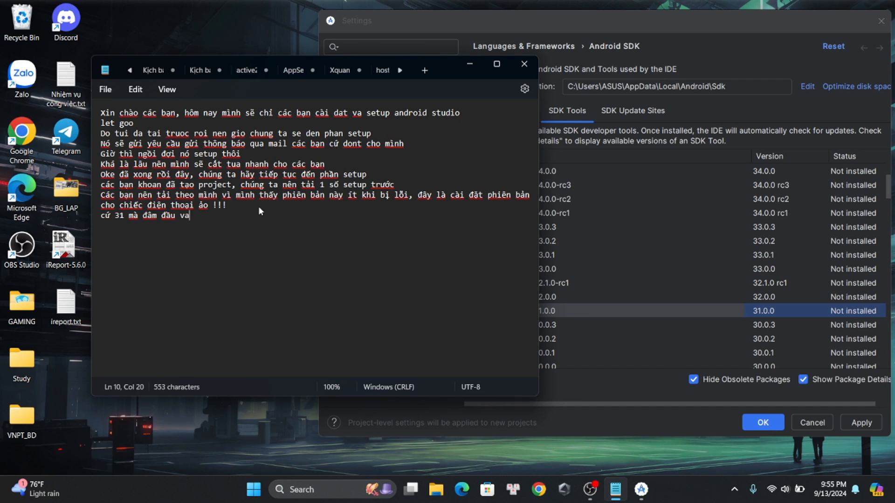
type("c ba")
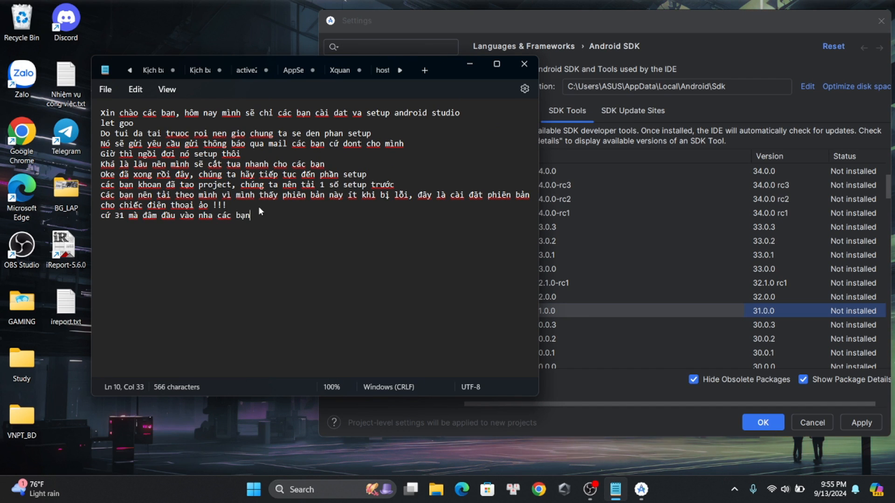
Switch back to Android Studio's SDK settings and show package details for the SDK Platforms
left_click(641, 490)
left_click(633, 111)
left_click(512, 110)
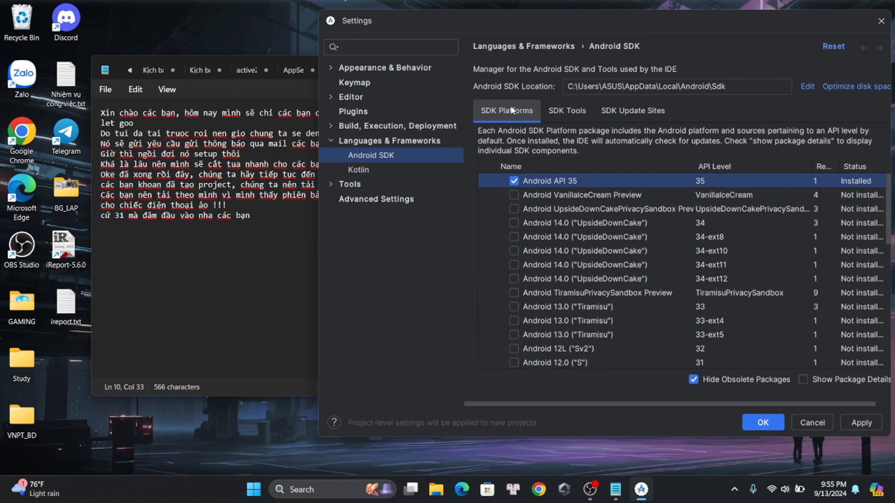
scroll(581, 204, "down", 5)
scroll(716, 177, "up", 5)
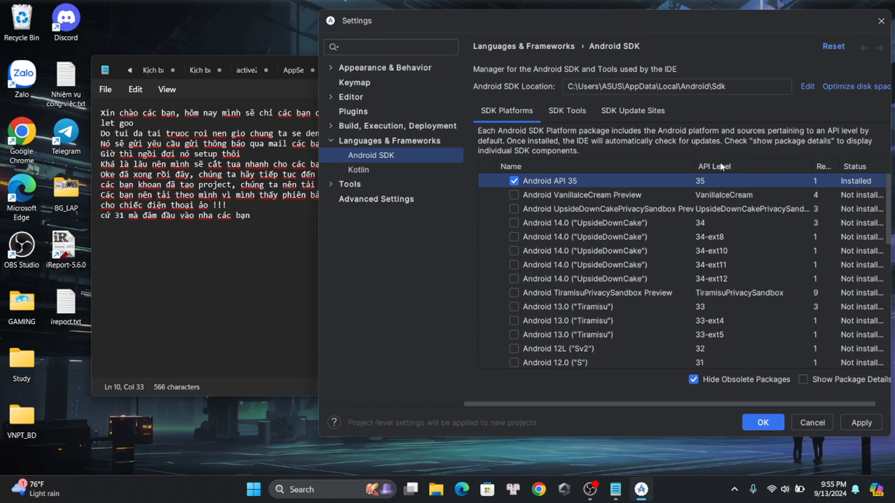
scroll(743, 219, "down", 5)
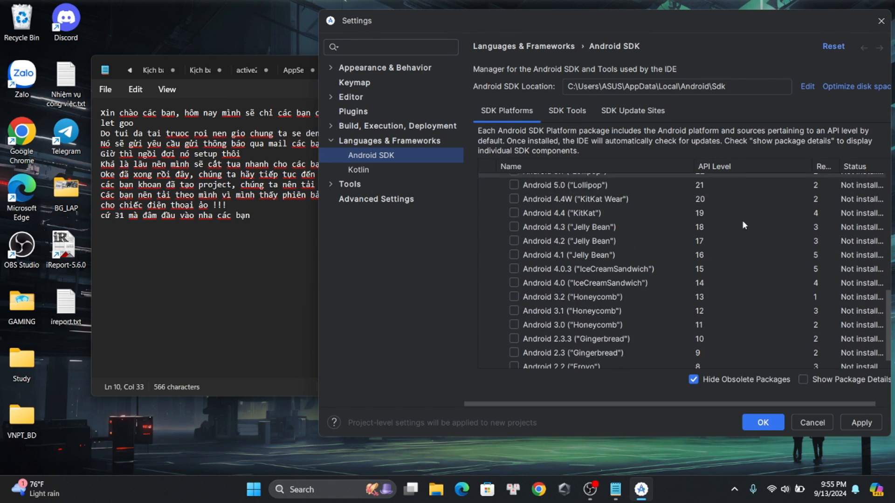
scroll(740, 220, "up", 5)
left_click(819, 382)
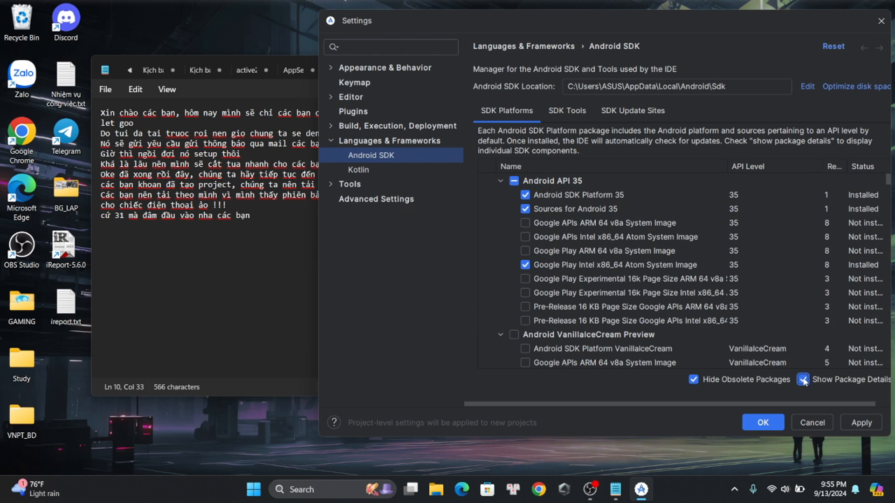
Select Android SDK Platform 31 under Android 12.0 ("S") for installation
scroll(597, 219, "down", 6)
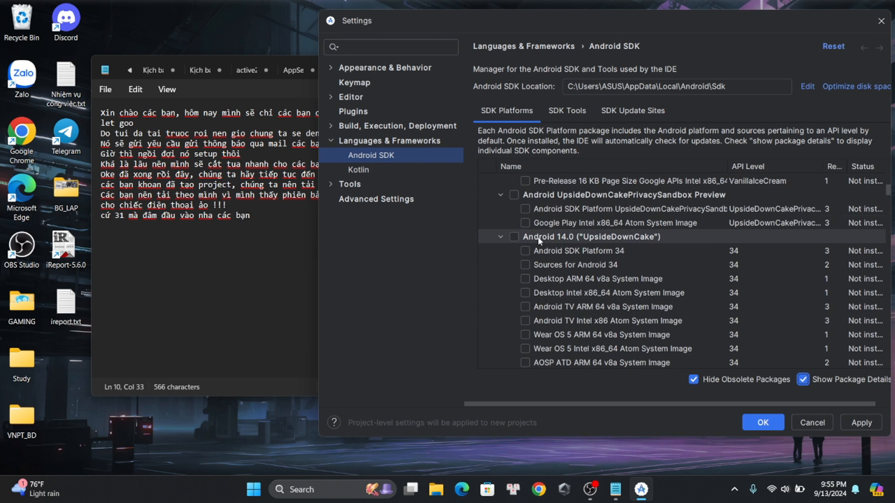
scroll(541, 241, "down", 6)
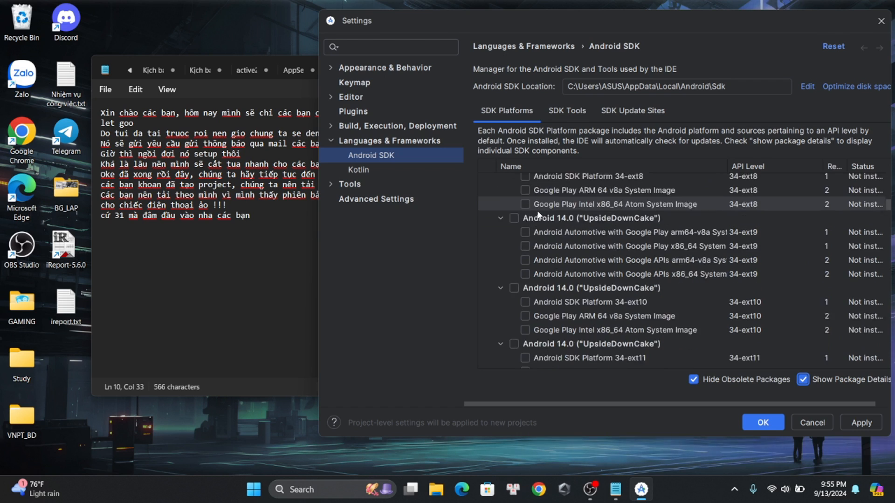
scroll(543, 230, "down", 8)
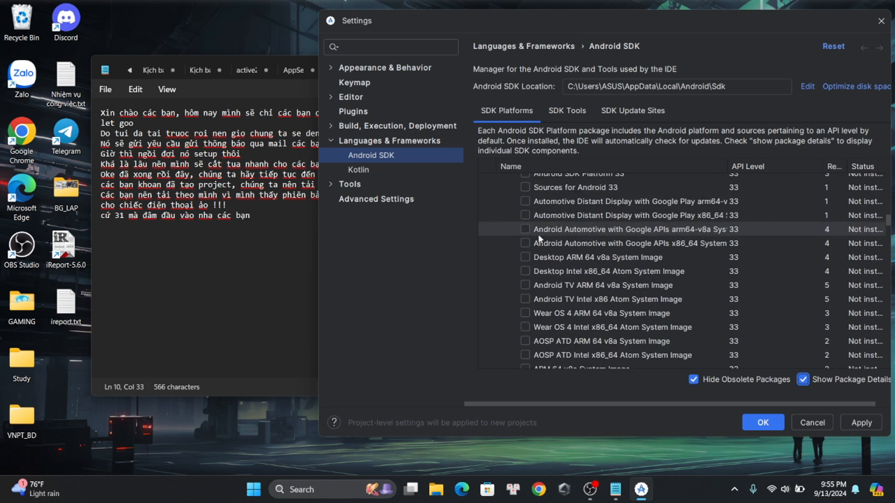
scroll(540, 239, "down", 3)
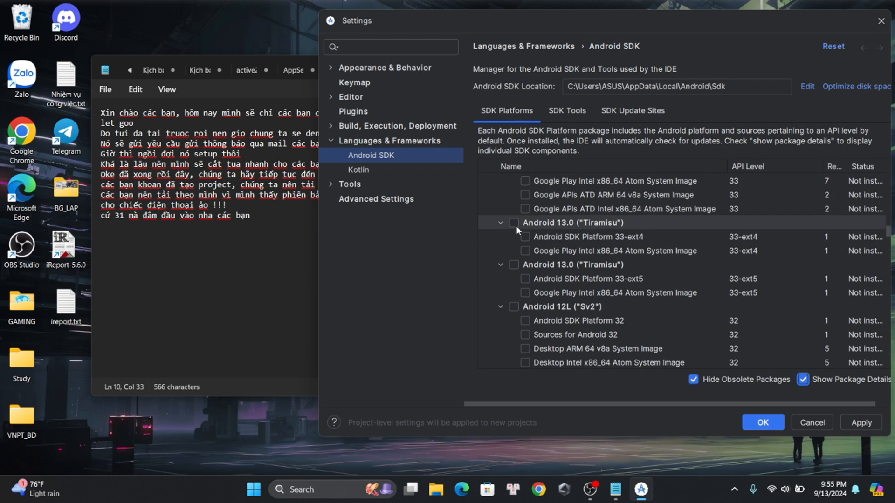
scroll(522, 230, "down", 4)
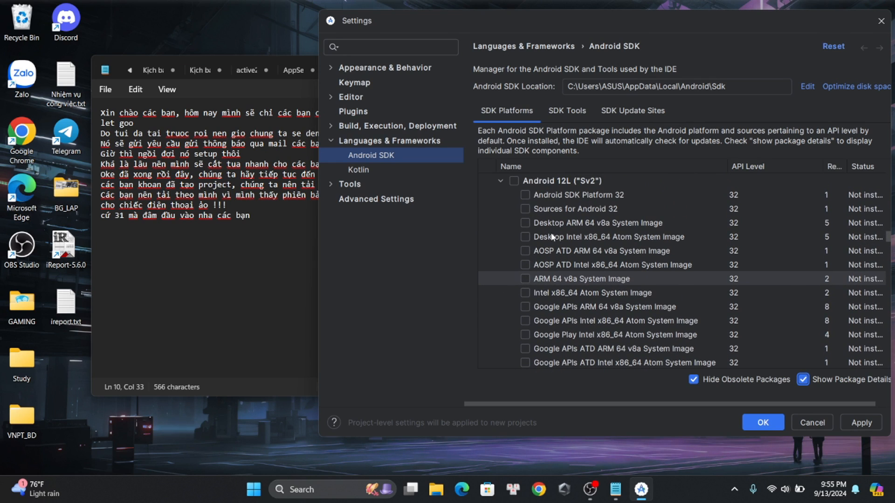
scroll(545, 234, "down", 3)
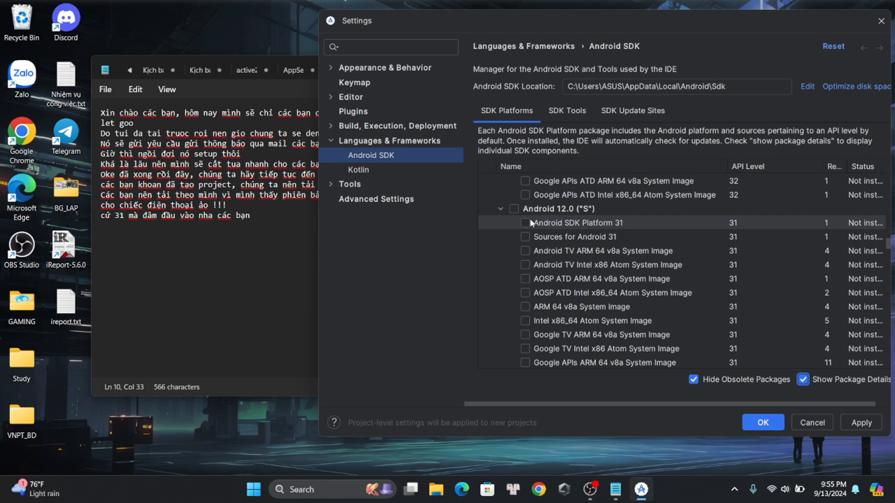
left_click(525, 223)
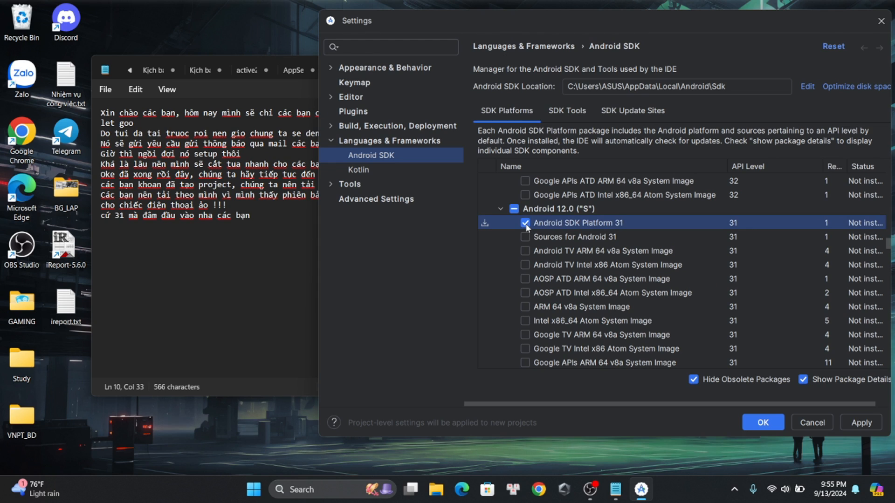
Select the API 31 Intel x86_64 Atom System Image and Google APIs ARM 64 v8a System Image for installation
scroll(529, 323, "down", 1)
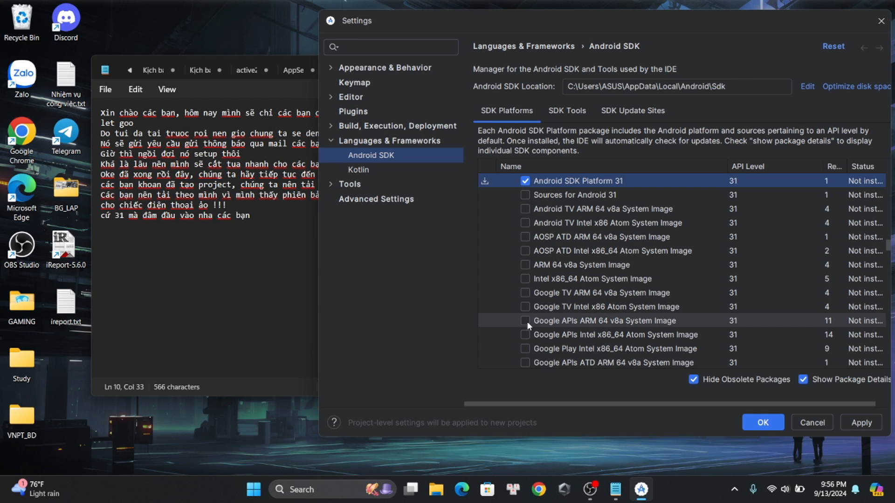
scroll(527, 318, "down", 1)
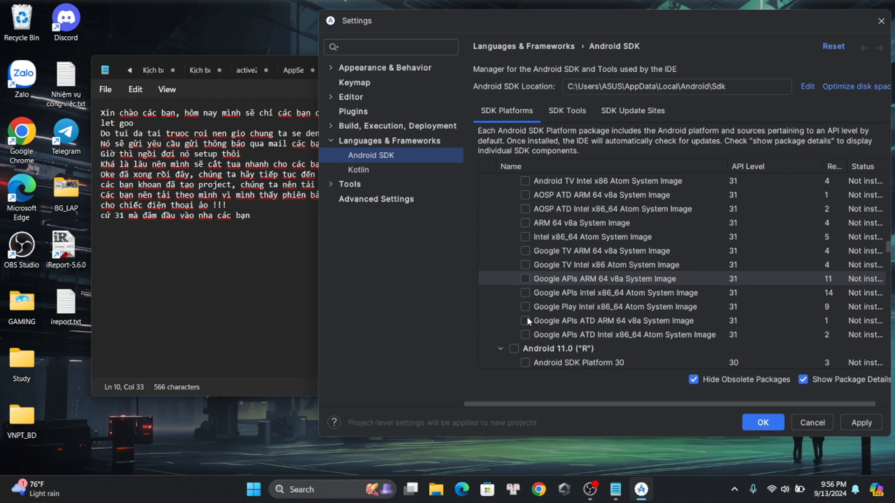
scroll(527, 315, "up", 1)
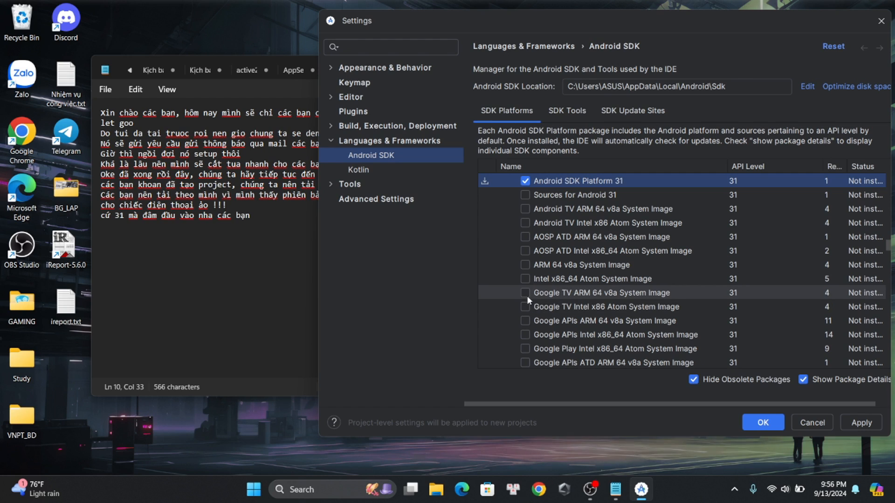
left_click(527, 295)
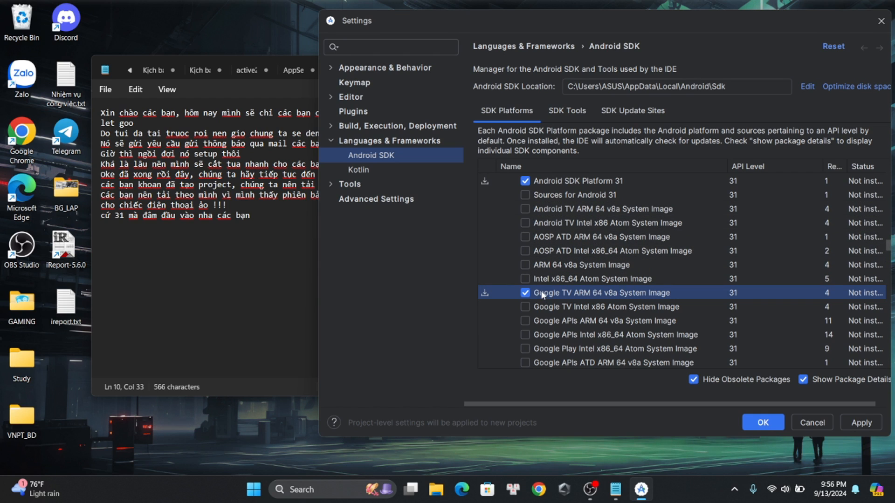
left_click(525, 293)
left_click(525, 278)
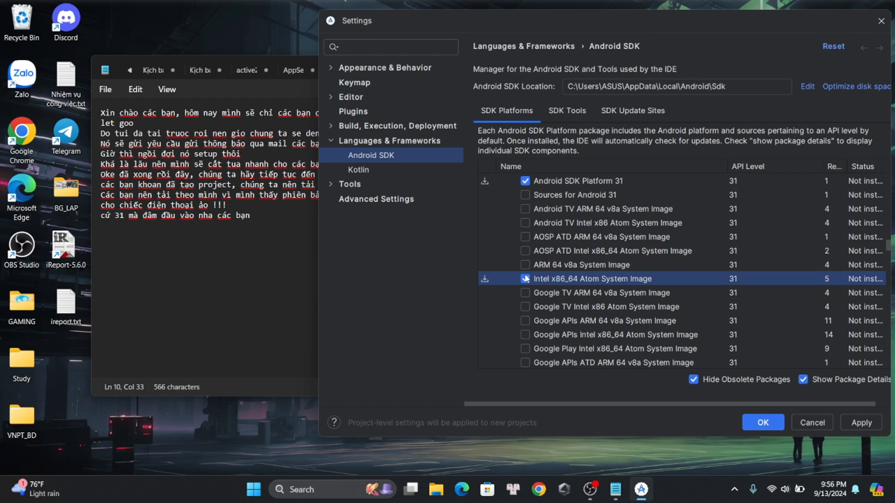
left_click(524, 320)
scroll(640, 321, "down", 1)
scroll(639, 321, "down", 2)
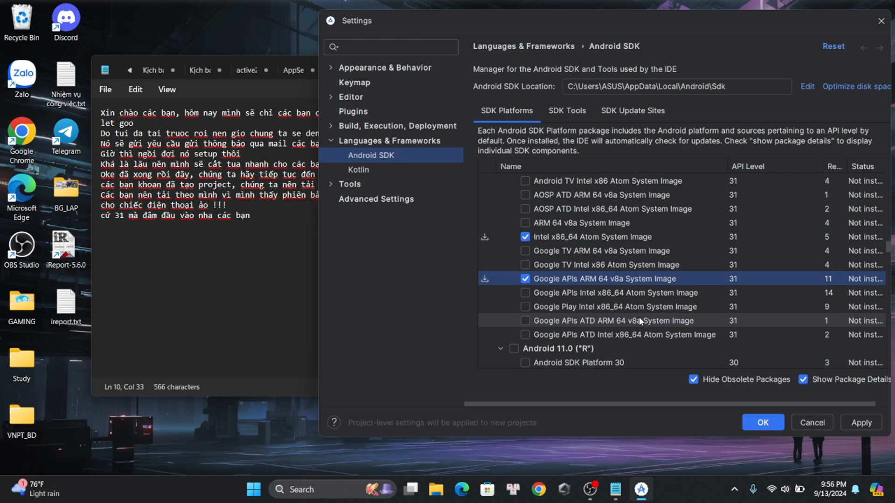
scroll(640, 321, "down", 3)
scroll(559, 242, "up", 9)
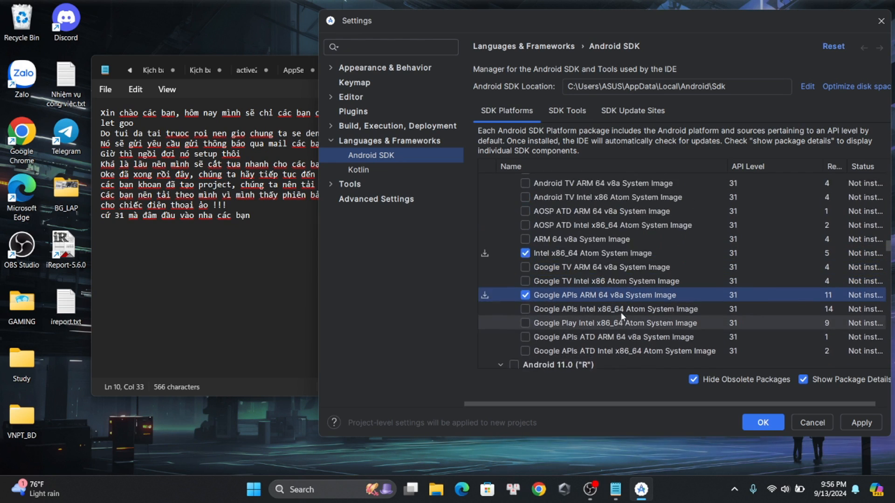
scroll(560, 242, "down", 3)
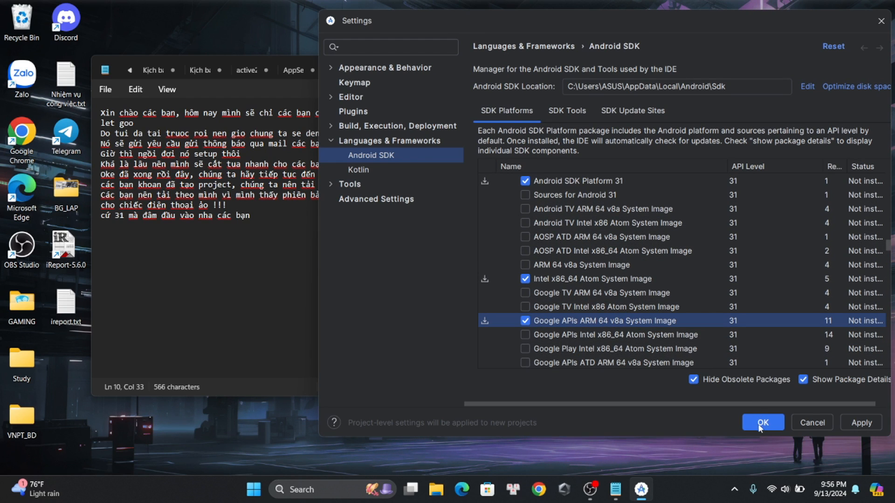
Switch to Notepad and add an eleventh line to the note: "Oke rồ đó, install thôi"
left_click(274, 288)
key("Return")
type("OP")
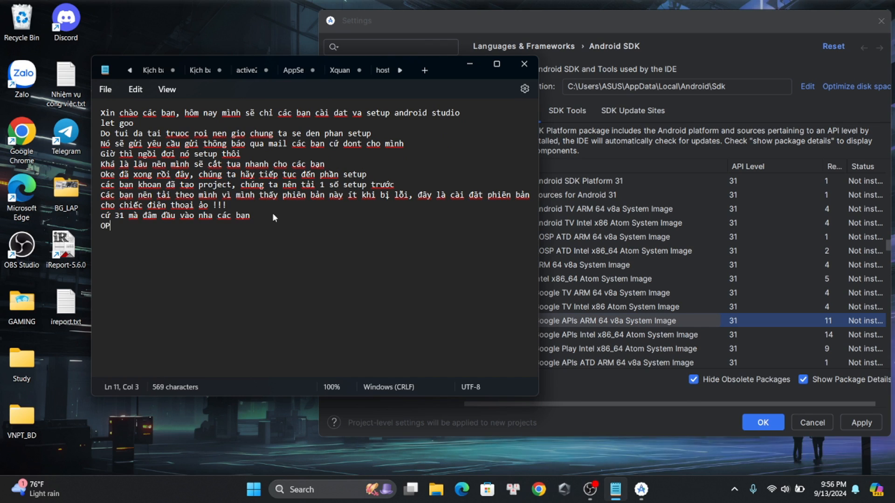
key("BackSpace")
type("ke rồi")
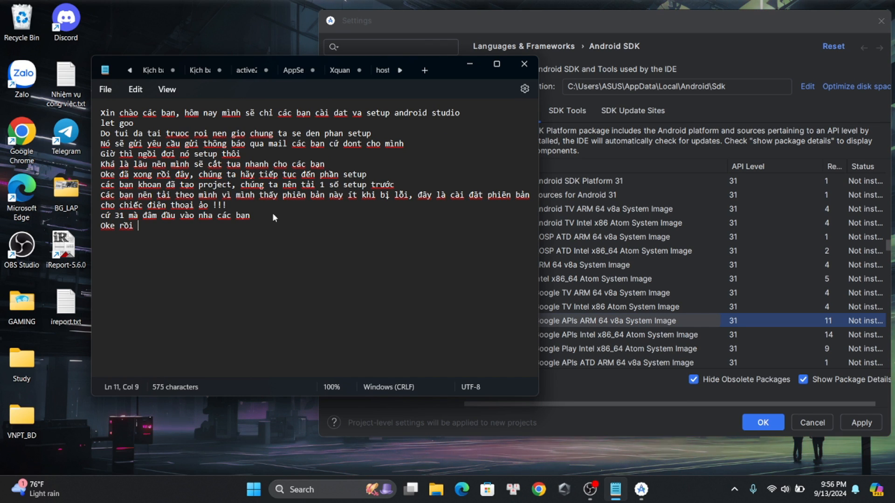
type(" đo")
key("BackSpace")
key("BackSpace")
key("BackSpace")
type("đo")
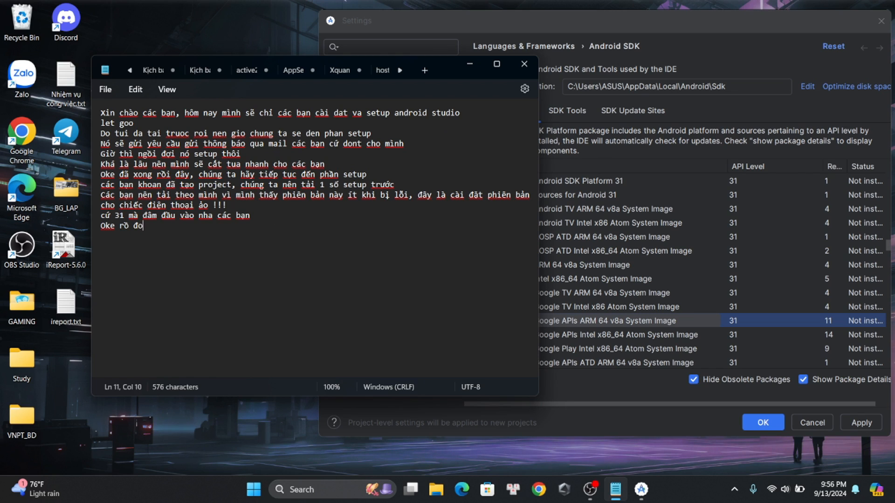
key("BackSpace")
type(", ins")
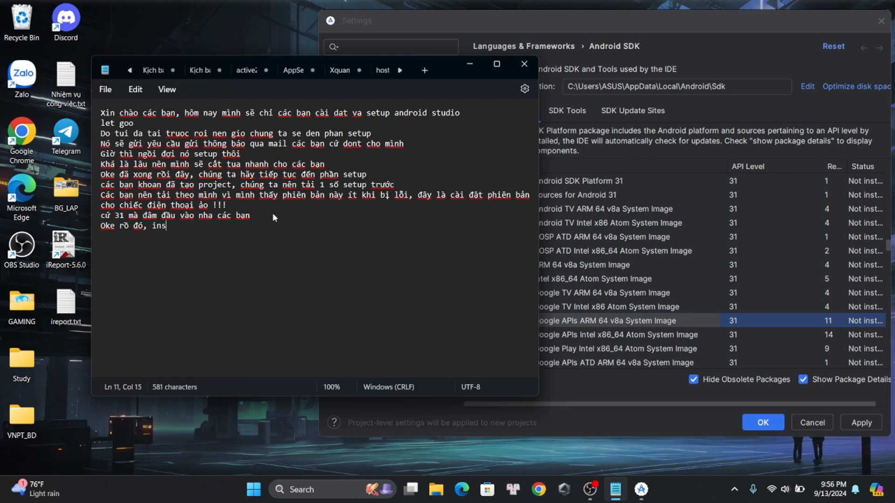
type("tall thôi")
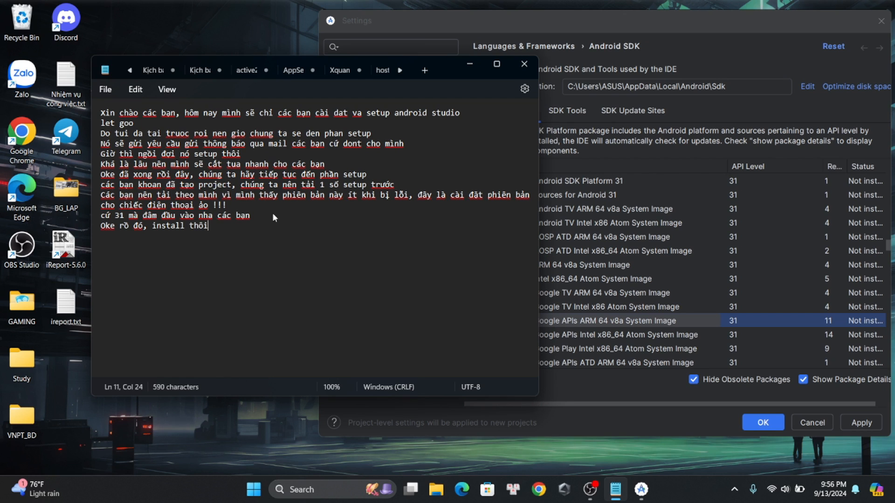
Return to Android Studio, apply the selected SDK packages, accept the license agreement and start the component installation
key("alt+Tab")
left_click(854, 425)
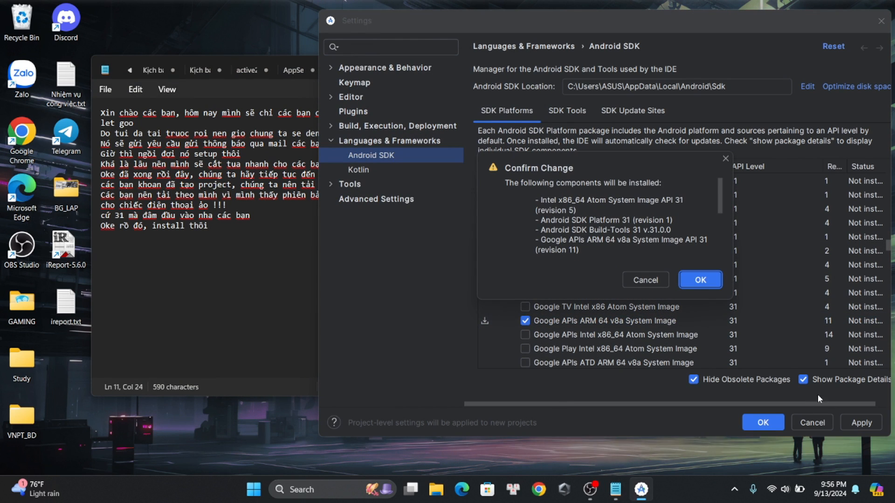
left_click(697, 280)
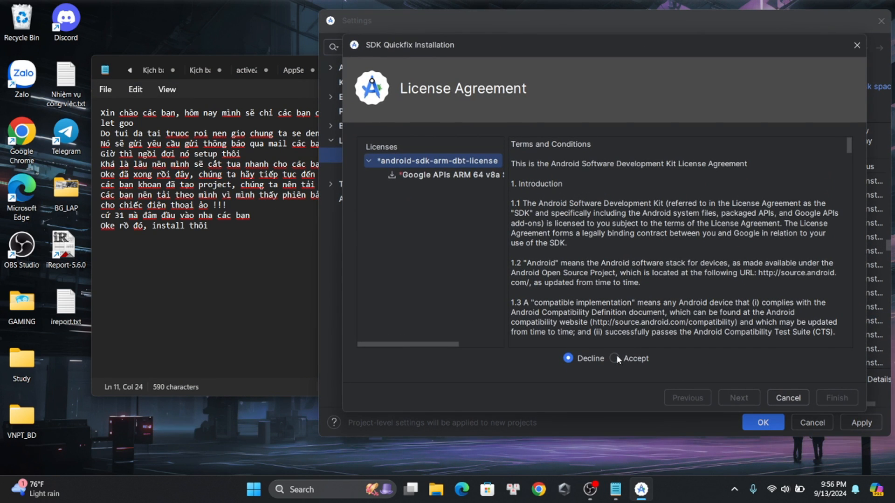
left_click(616, 359)
left_click(729, 397)
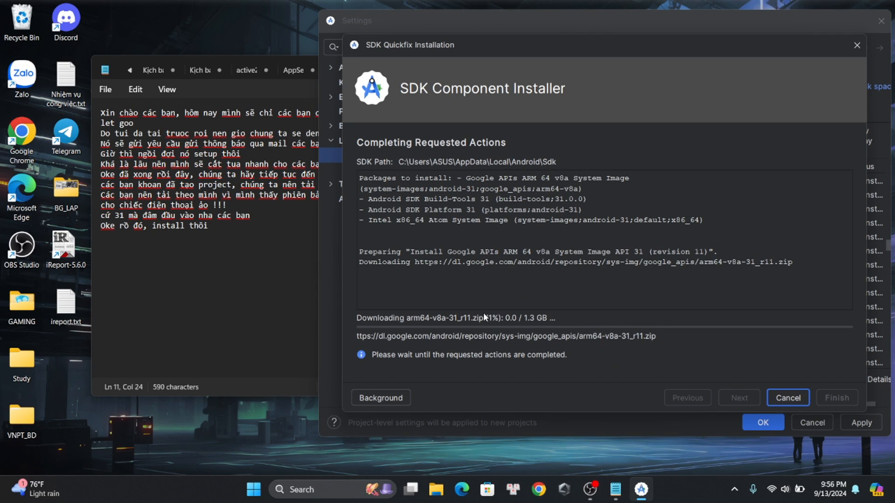
Switch to Notepad and add a twelfth line to the note: "Để mình tua qua cho nhanh"
left_click(230, 226)
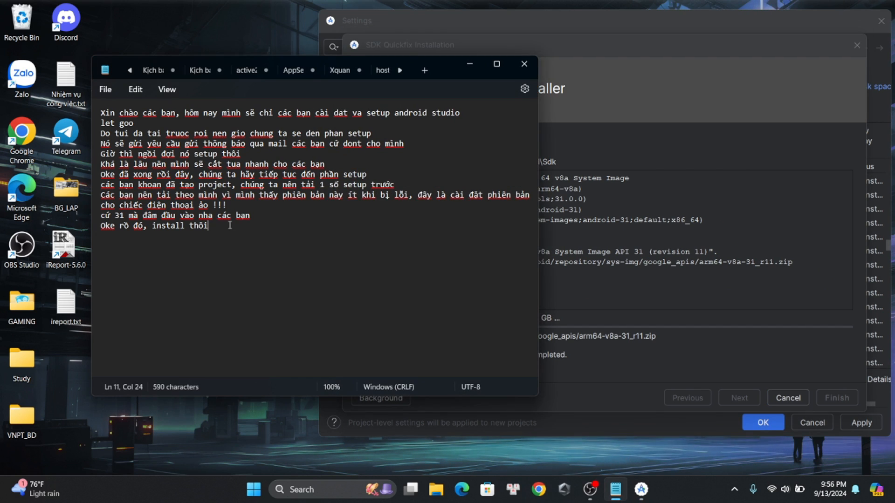
key("Return")
type("Để ")
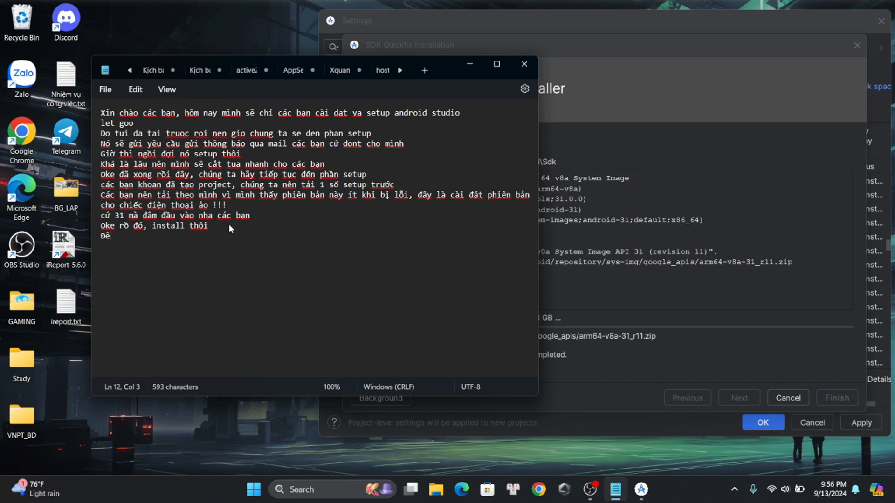
type("mình")
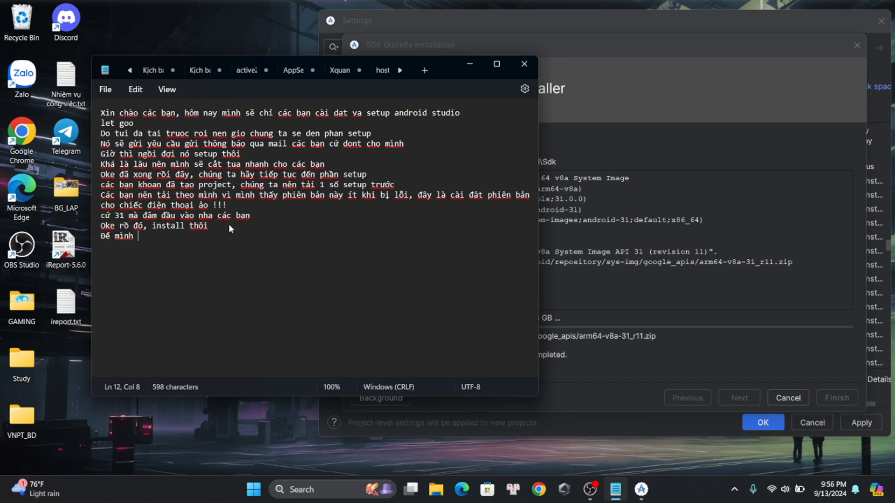
type(" tua qua cho n")
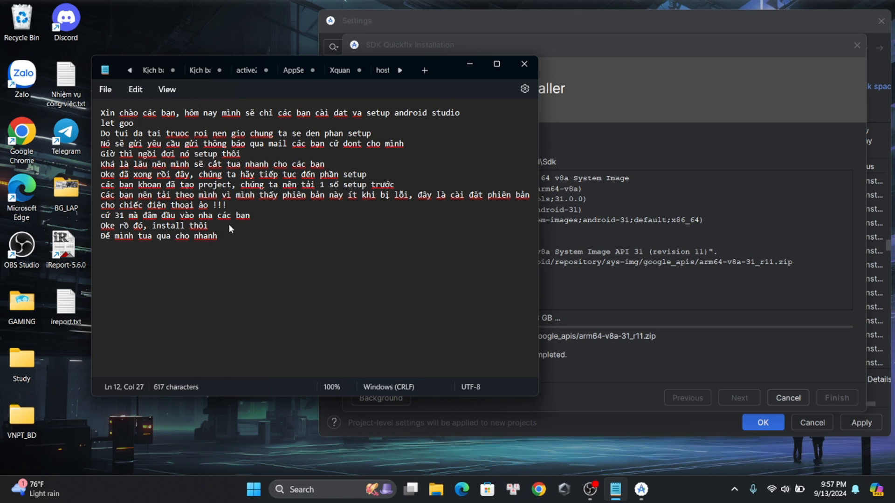
type("hanh, ngồi đo")
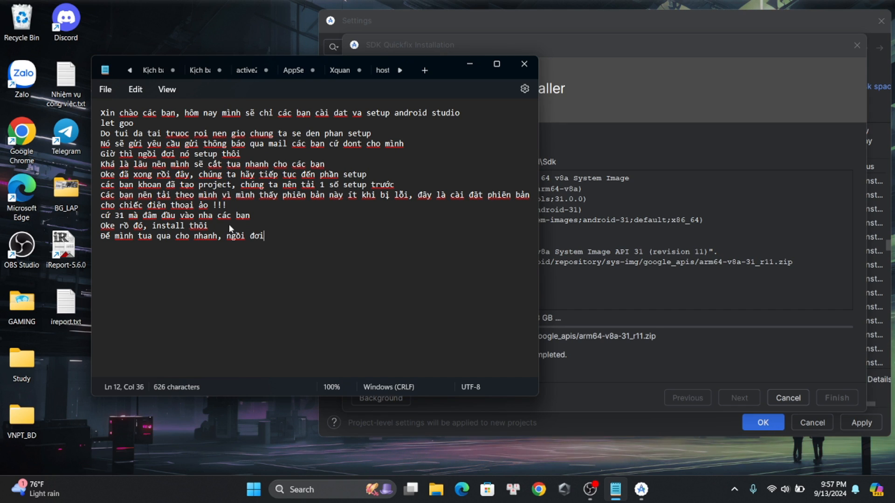
Extend the note's twelfth line with ", ngồi đợi cái này chán điêng"
key("BackSpace")
type("i cái mna")
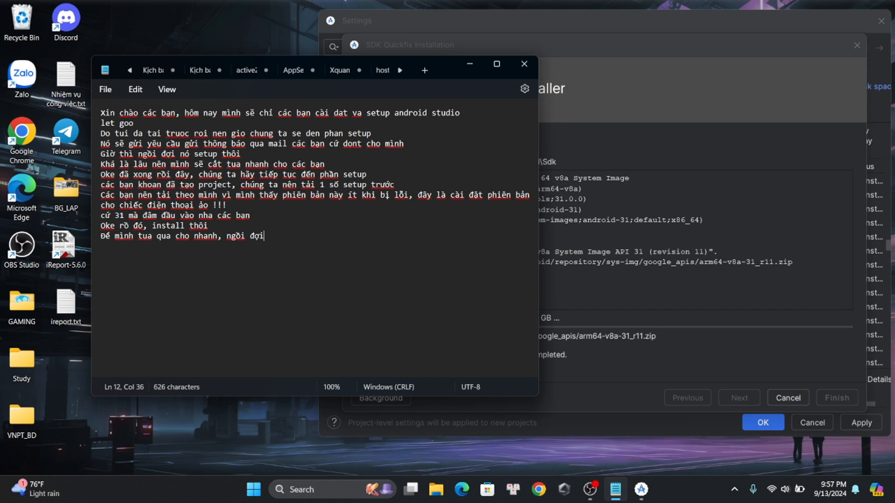
key("BackSpace")
key("BackSpace")
key("BackSpace")
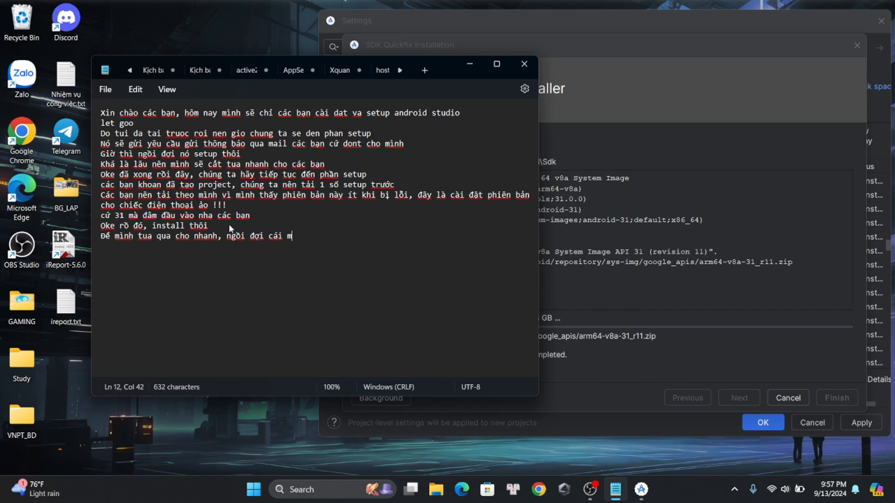
type("này chán d")
type("iếng")
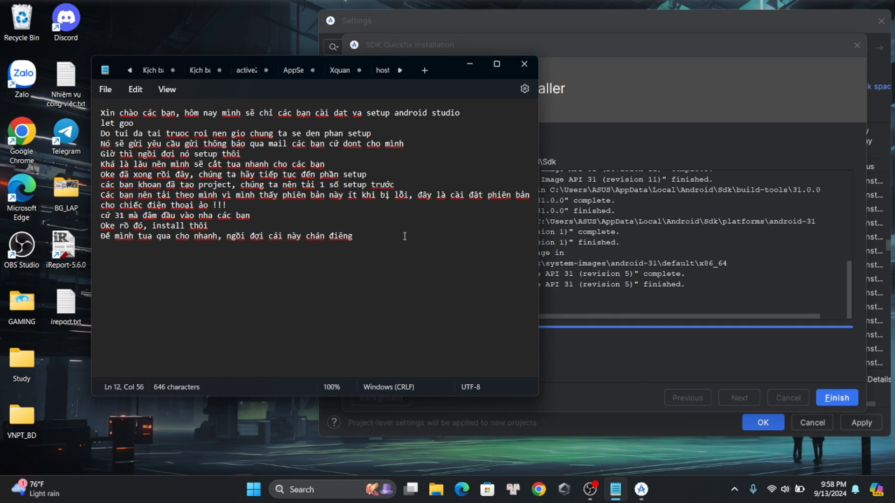
Add a thirteenth line to the note: "Xong rồi này, đợi khùng ngang"
key("Return")
type("Xonm")
type(" ro")
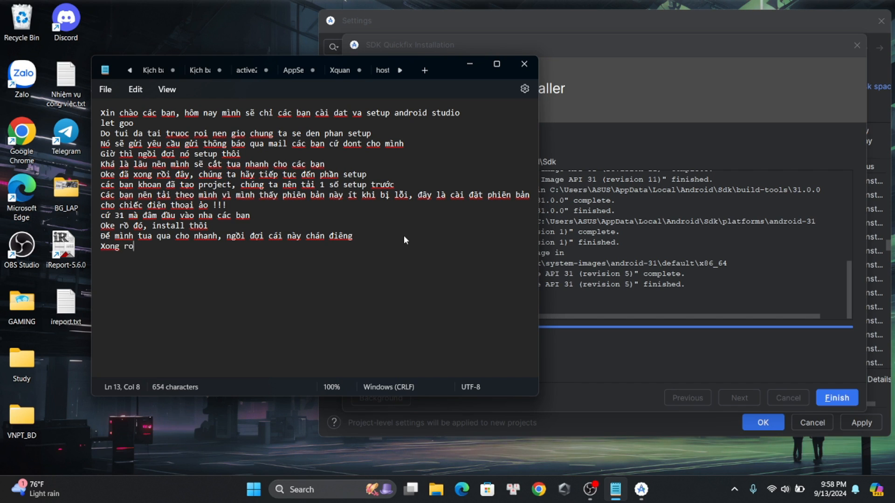
type("i này, ợ")
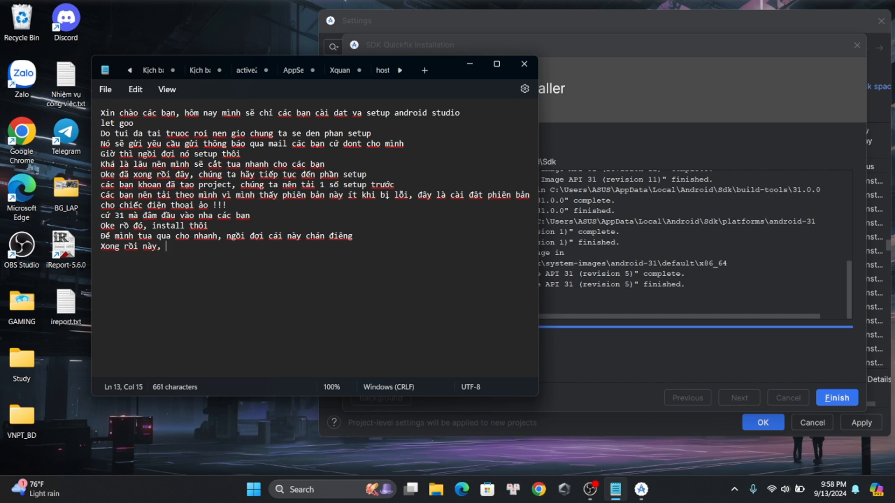
type("đợi kh")
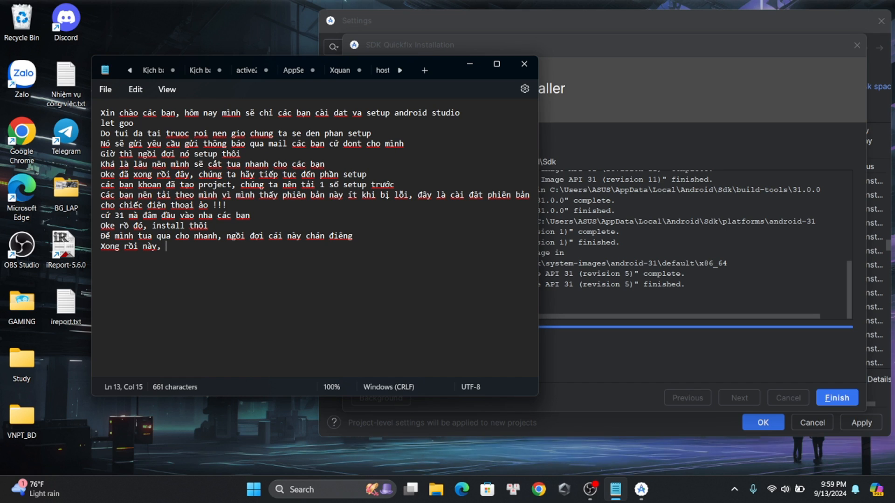
type("ủng ngang")
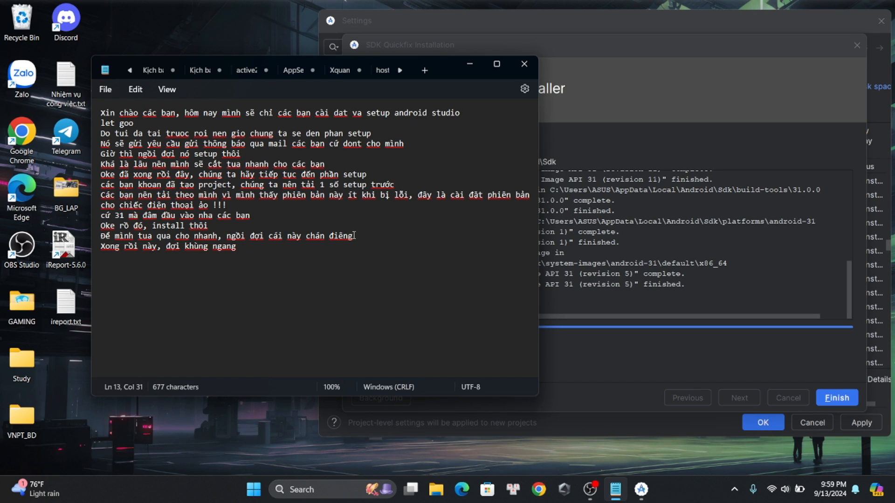
Switch to Android Studio, finish the SDK component installation and close the settings
key("alt+Tab")
left_click(836, 400)
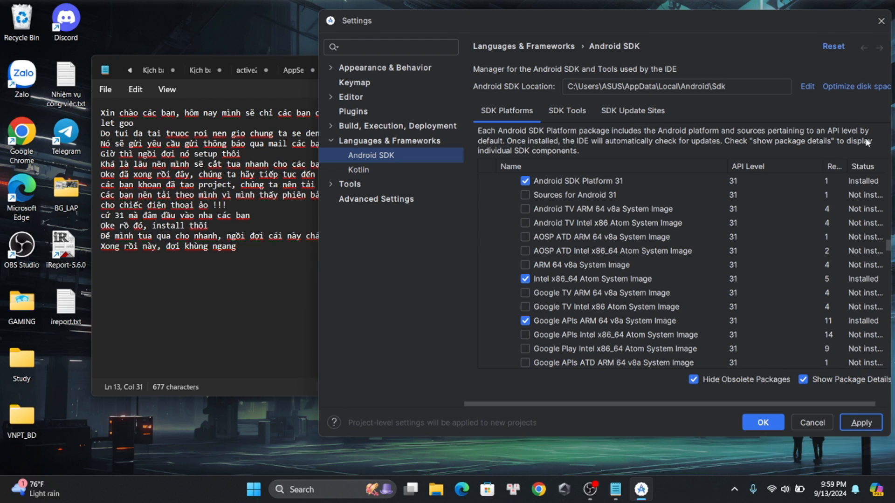
left_click(881, 20)
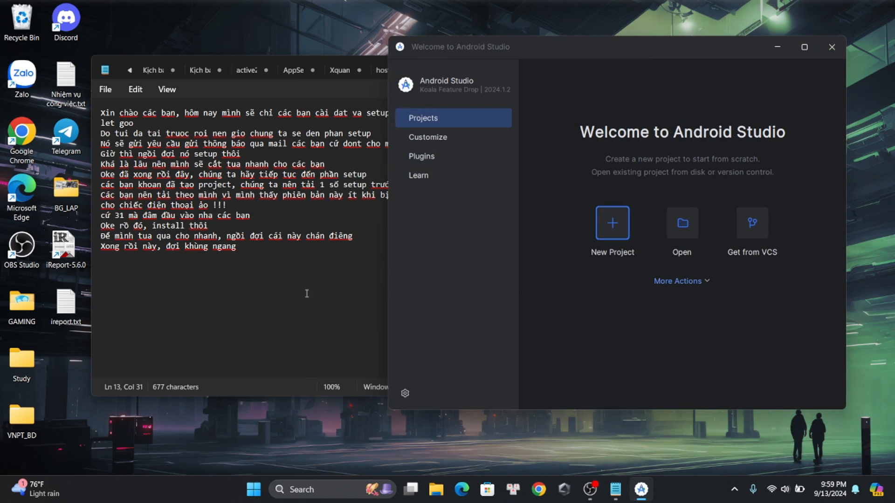
Switch to Notepad and add a fourteenth line to the note: "Giờ chúng ta sẽ tạo 1 project để test"
left_click(259, 262)
key("Return")
type("Gi")
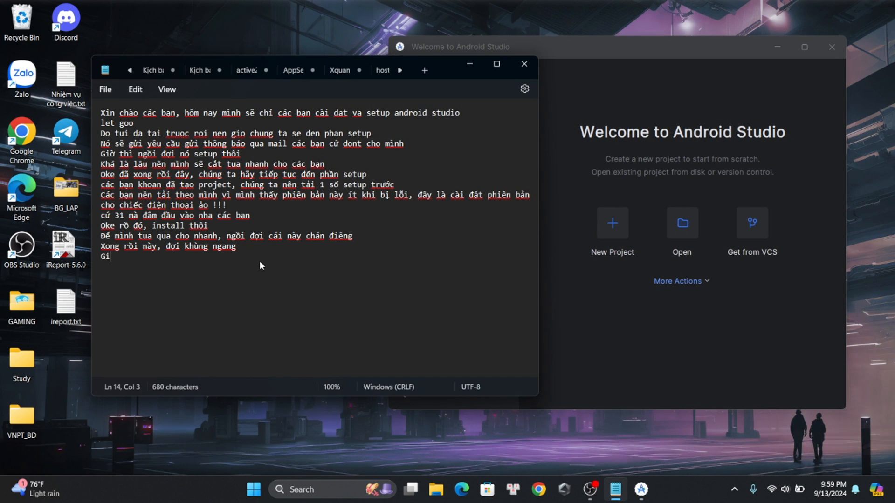
type("ờ chúng ta sẽ tai")
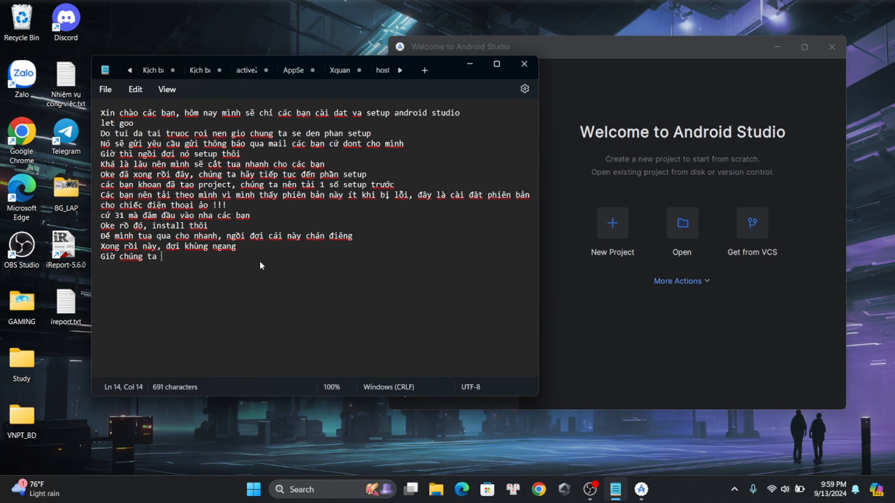
key("BackSpace")
key("BackSpace")
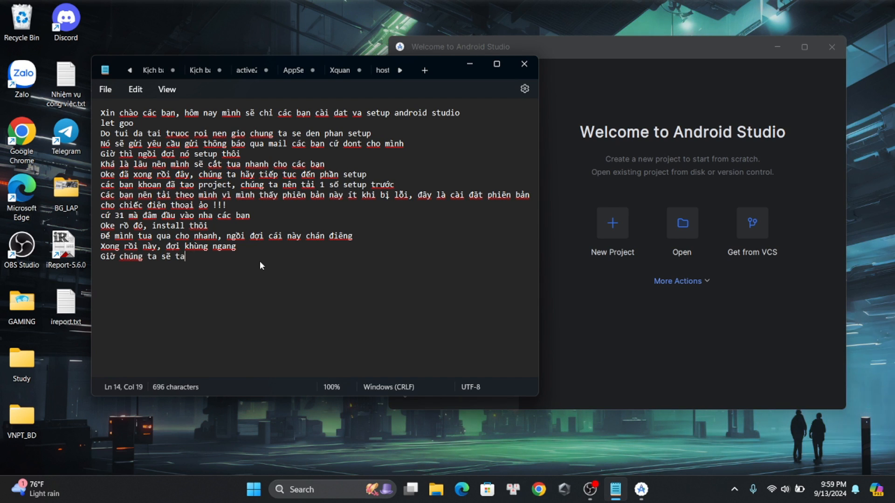
type("ạo 1 p")
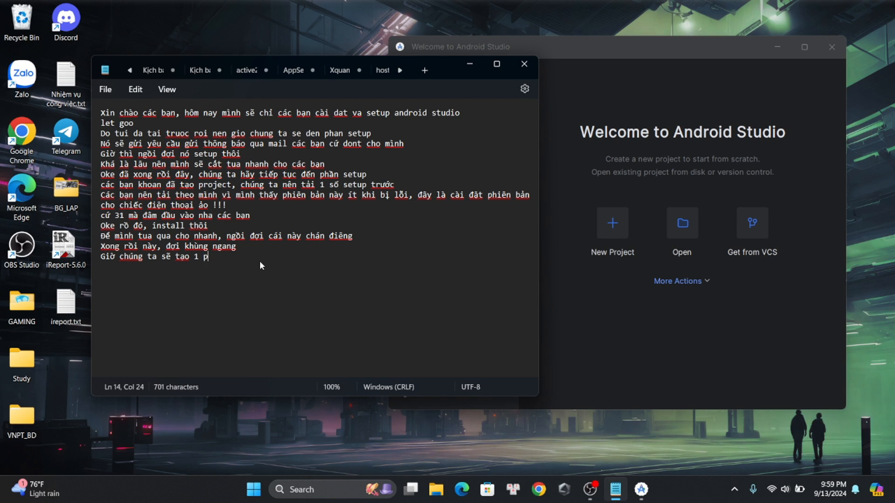
type("roject đề")
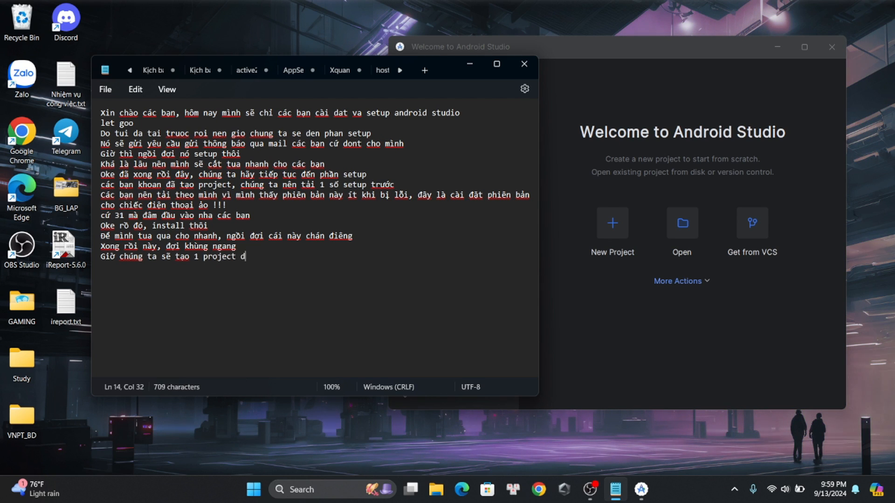
type(" test")
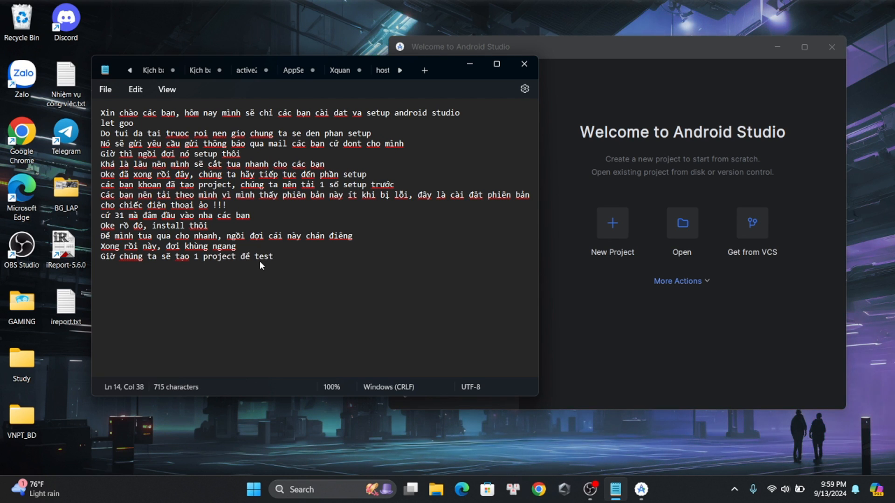
Return to Android Studio and create a new project from the Empty Activity template with the default project details
key("alt+Tab")
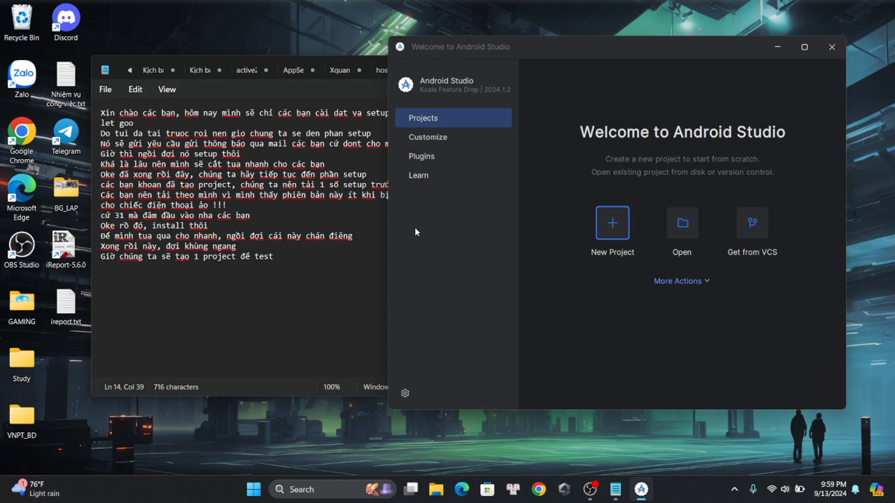
left_click(622, 221)
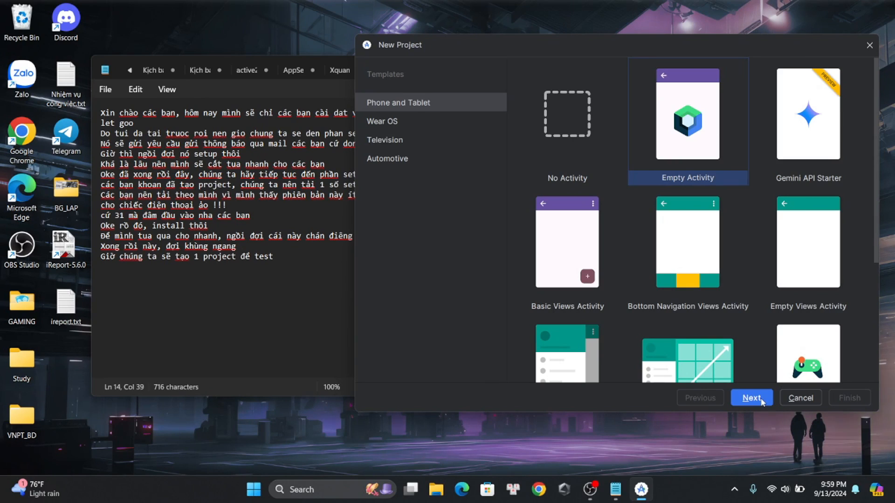
left_click(757, 399)
key("Return")
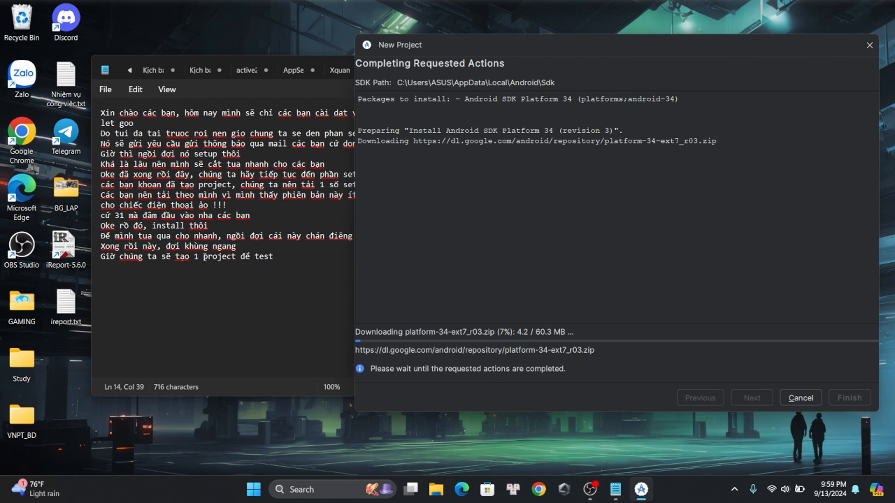
Switch to Notepad and add a fifteenth line to the note: "Lần đầu các bạn khởi tạo sẽ rất lâu nha"
left_click(286, 262)
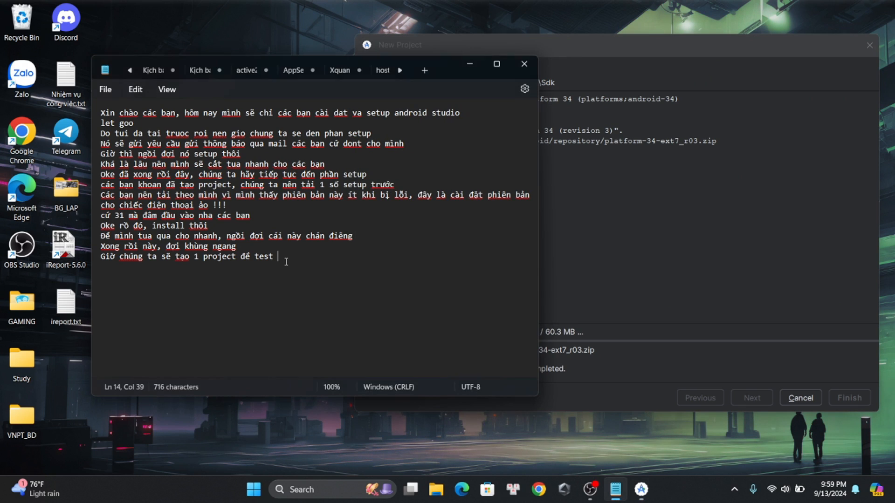
key("Return")
type("Lần đ")
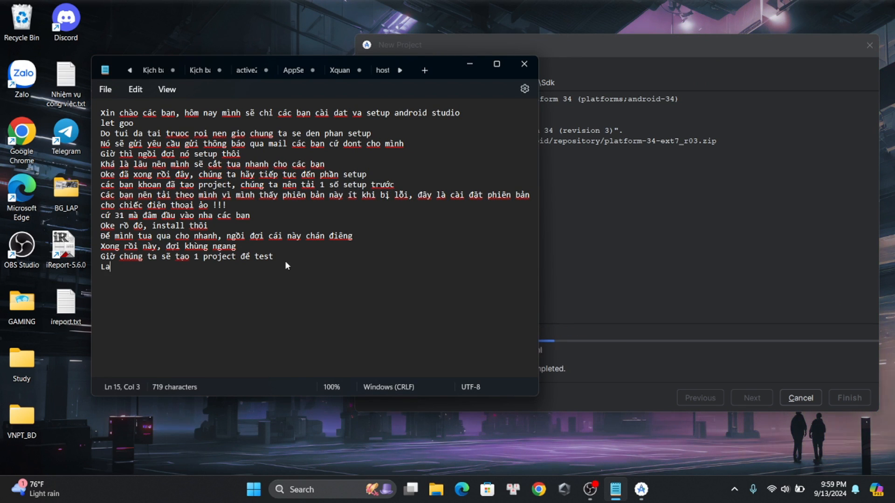
type("ầu các ng")
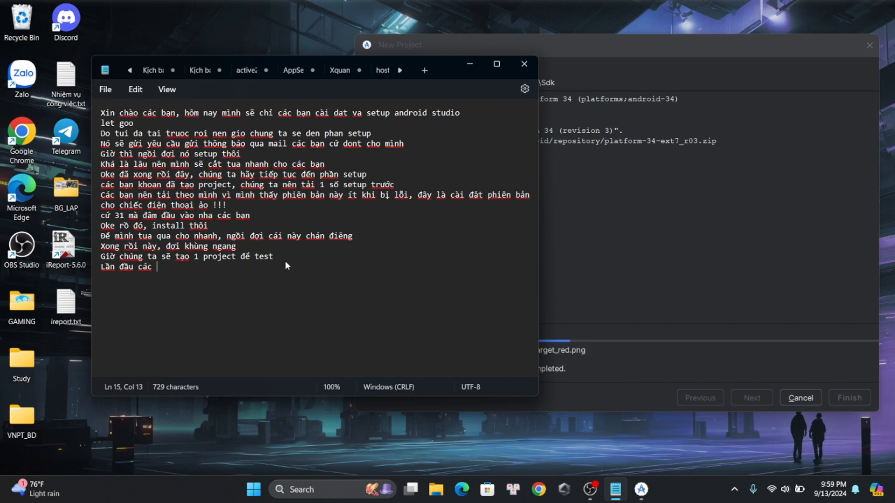
key("BackSpace")
key("BackSpace")
key("BackSpace")
type("bạn ")
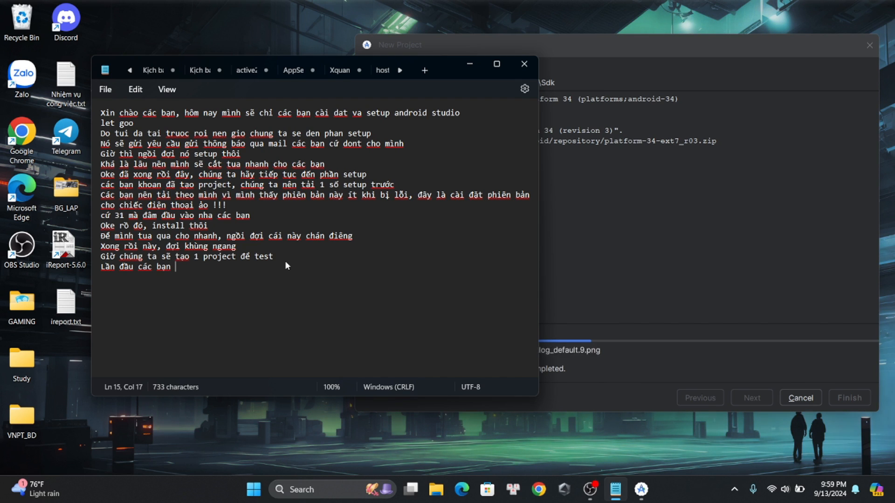
type("khởi tạo")
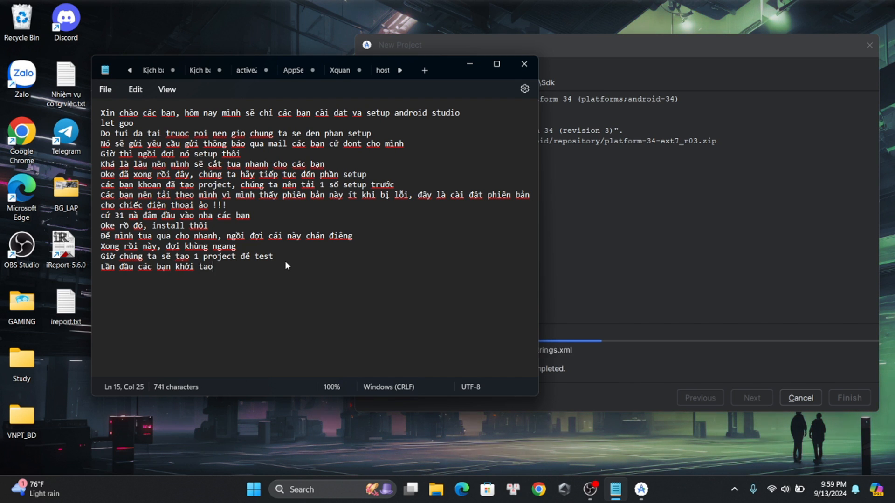
type(" sẽ ")
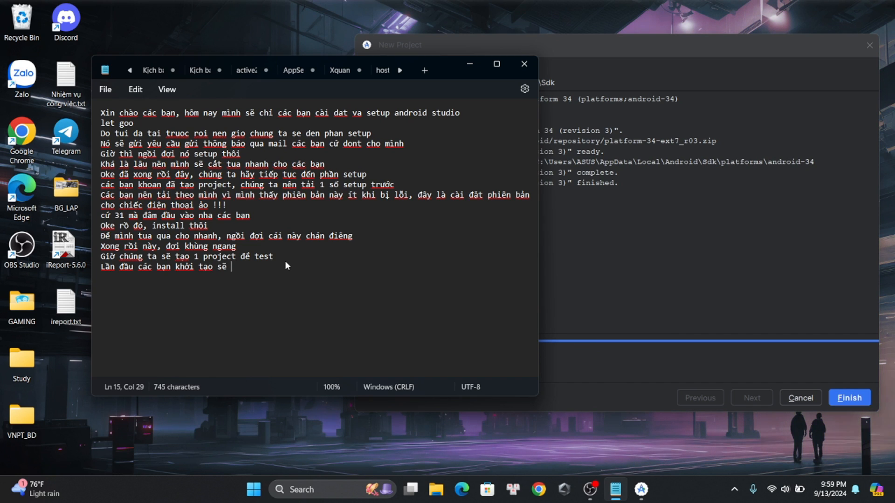
type("rất lâu nha")
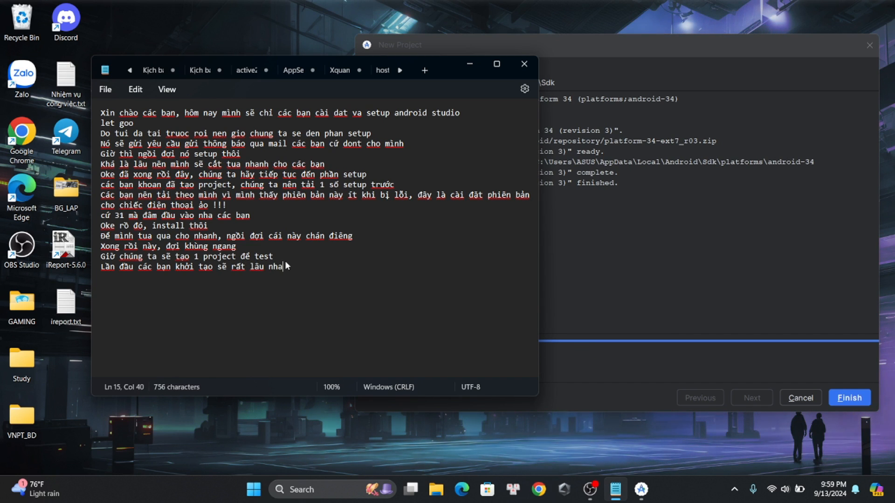
key("Return")
Return to Android Studio, finish the New Project wizard and hide the What's New assistant in the opened project
left_click(656, 324)
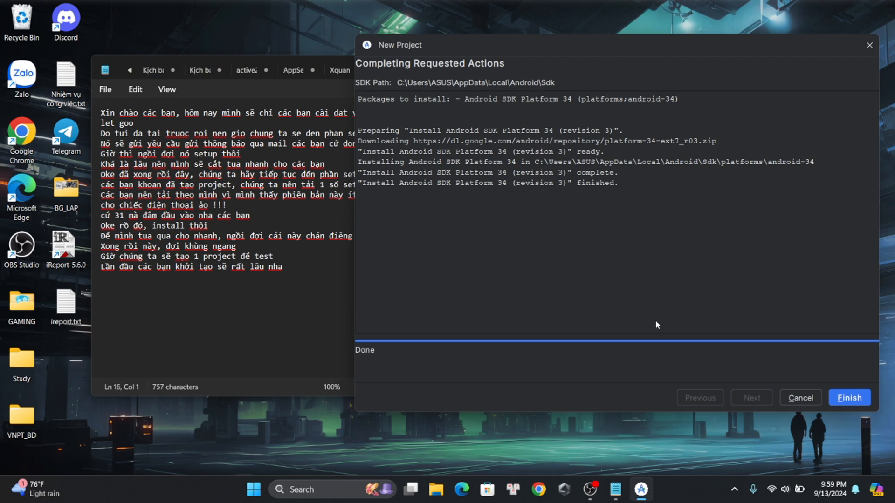
left_click(862, 402)
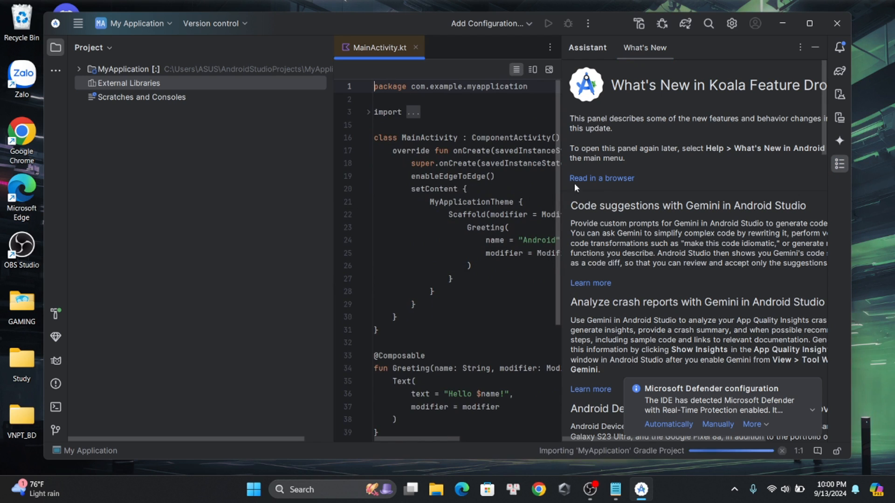
left_click(816, 46)
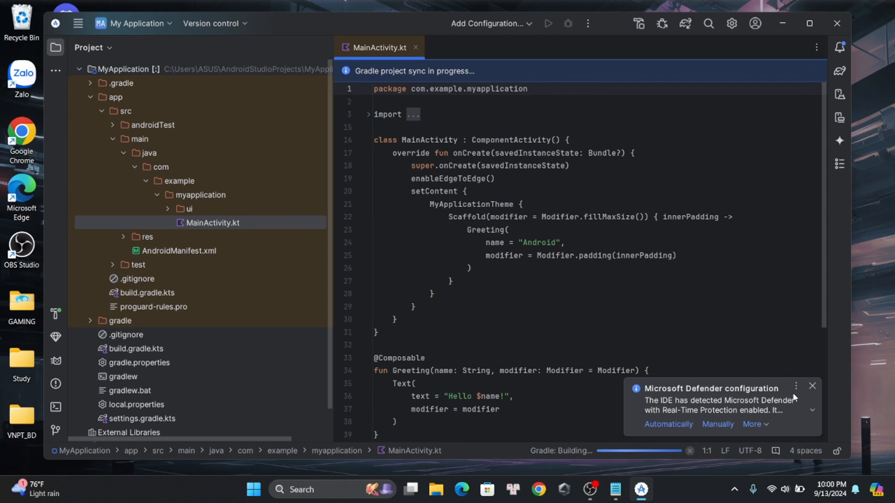
Expand the running background tasks, switch to Notepad and add the line "Nó nè, tải 1 đống,ngồi đợi thì chúng ta back ra coi doremon cho sướng"
left_click(559, 452)
key("alt+Tab")
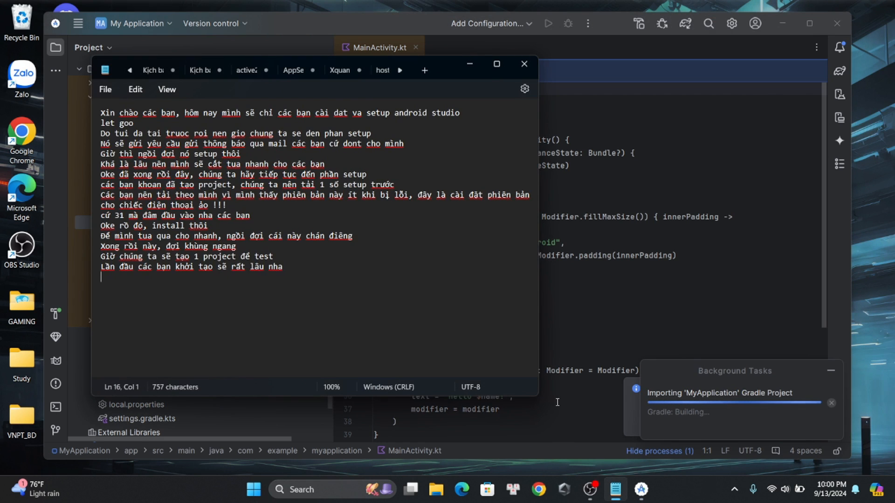
type("Nó nè")
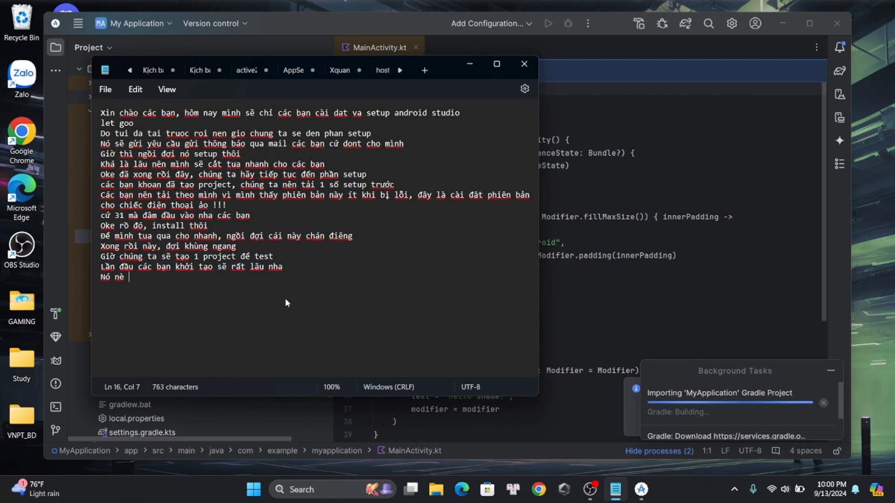
key("BackSpace")
type(",")
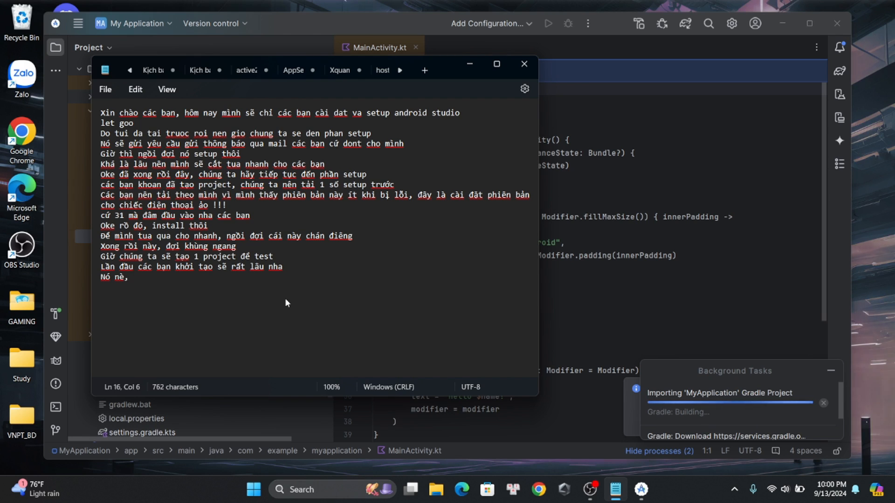
type(" tair 1 đống")
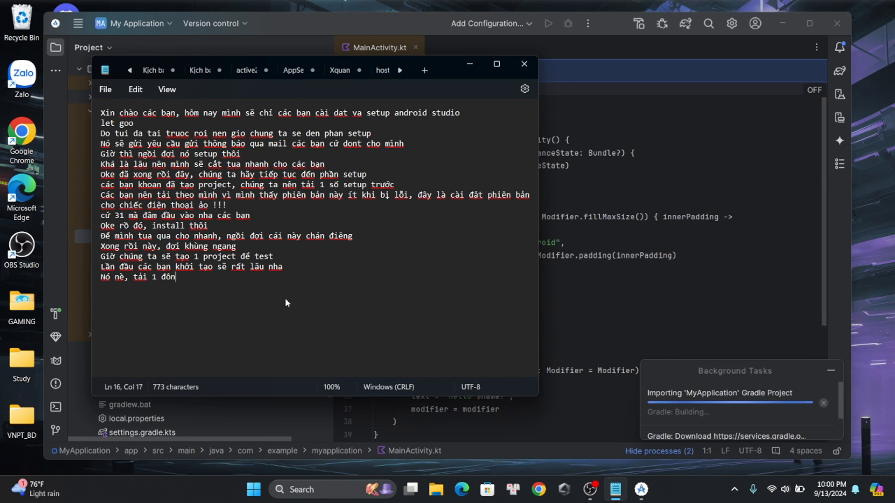
type(",ng")
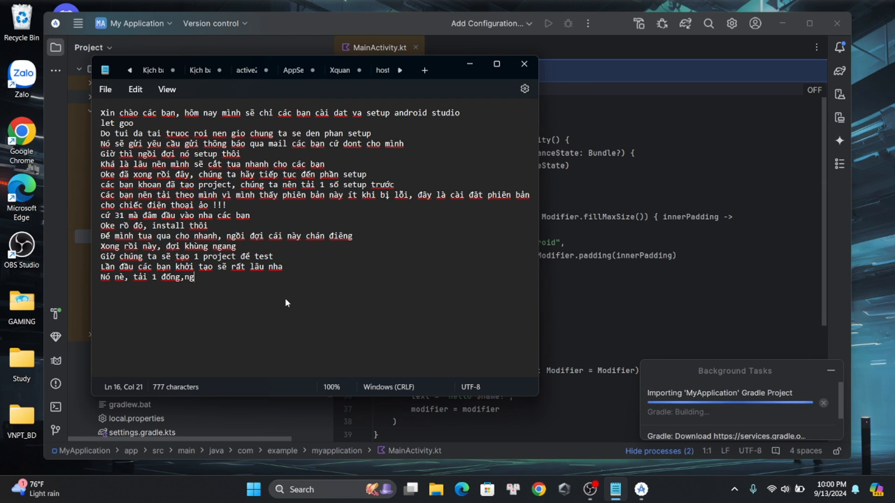
type("ôif đợi ")
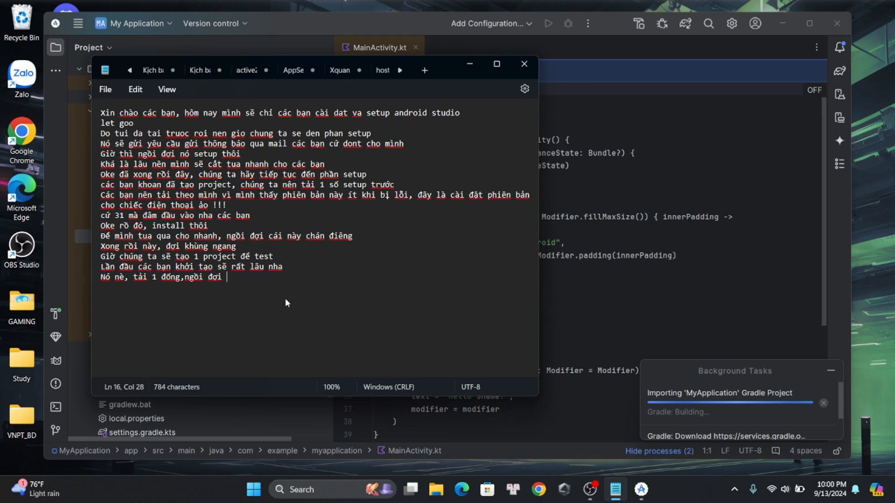
type("thì chún")
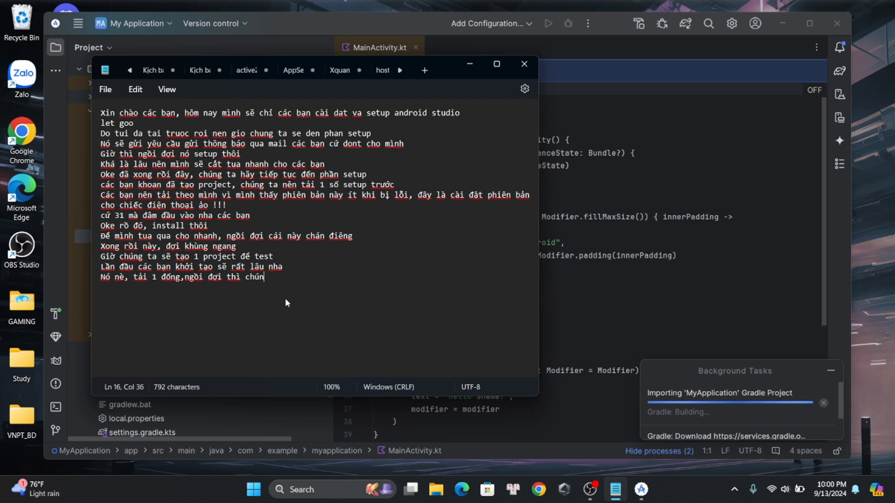
type("g ta back ra ")
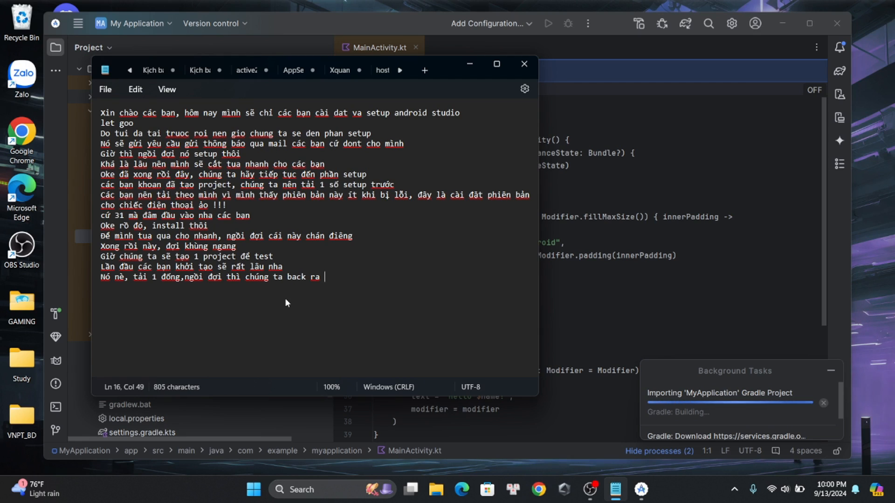
type("coi doremon")
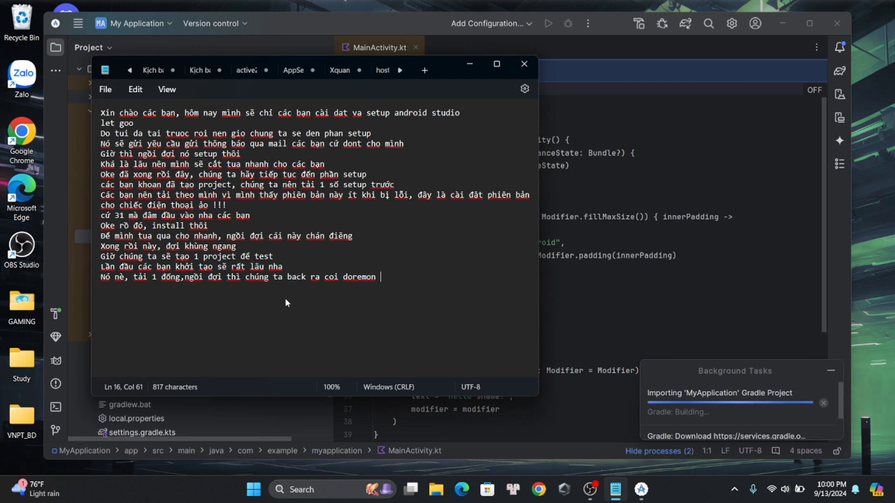
type(" ch")
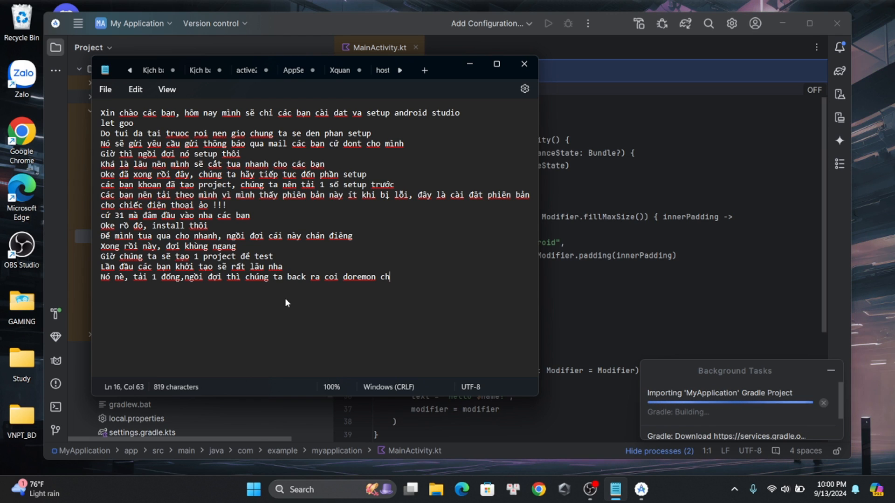
type("o sương")
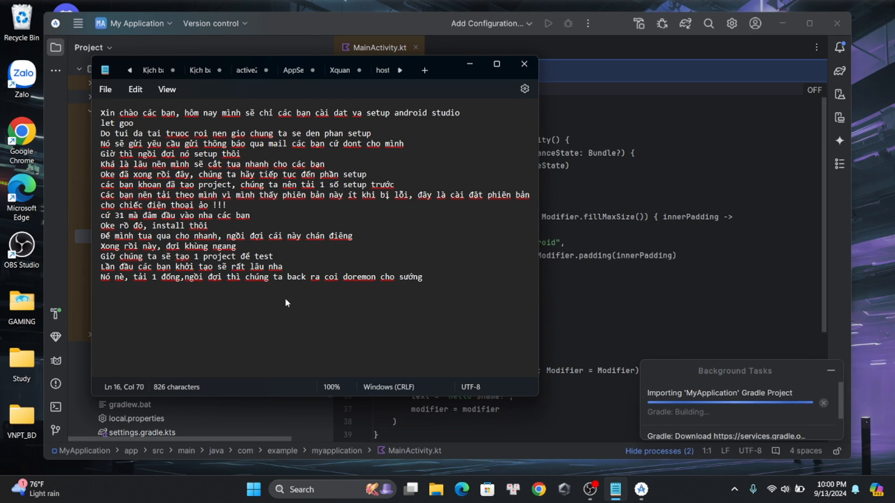
Delete the first fifteen lines of the note and the leftover blank line, keeping only the "Nó nè" line
left_click(298, 264)
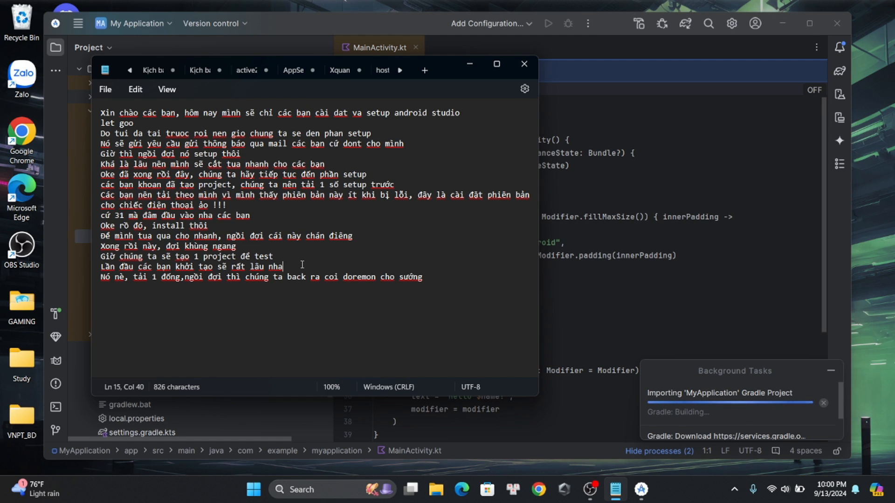
left_click_drag(302, 264, 78, 94)
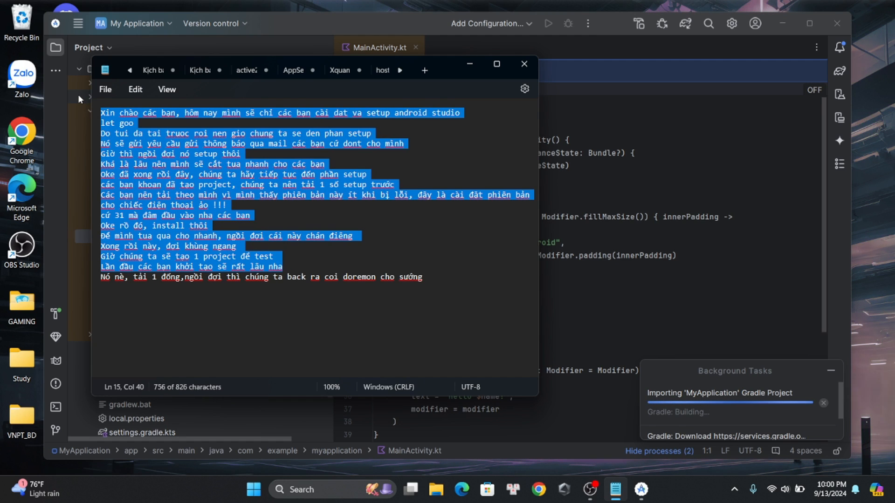
left_click_drag(429, 267, 437, 277)
left_click(433, 277)
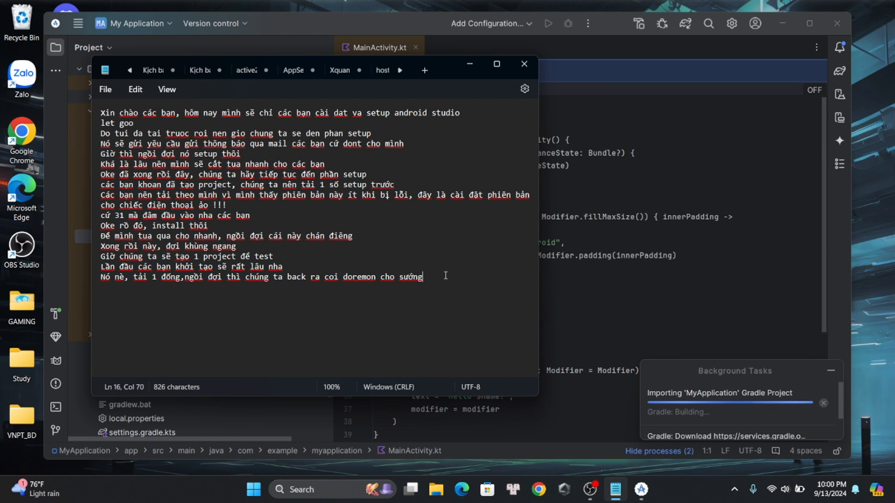
left_click_drag(292, 272, 79, 105)
key("BackSpace")
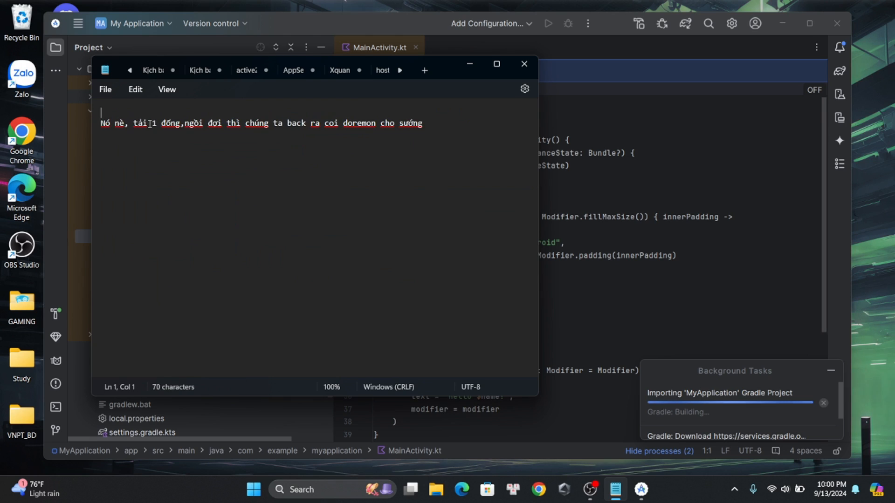
key("Delete")
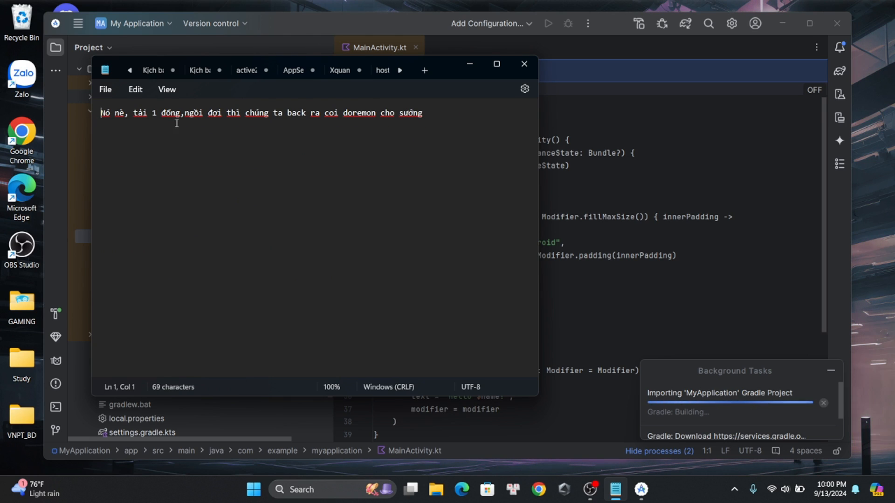
Add a second line to the note: "Rảnh rảnh các ông cho tui 1 sub vs 1 like với nha, tks các bạn nhiều"
key("Return")
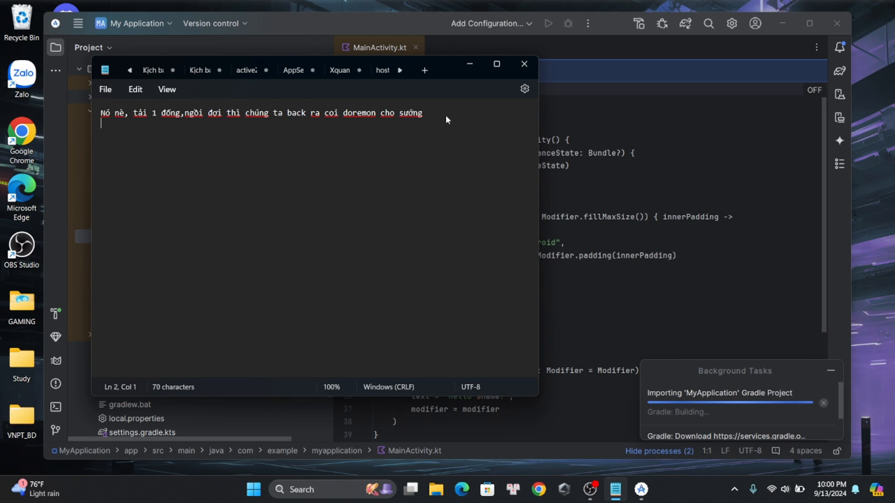
type("Ra")
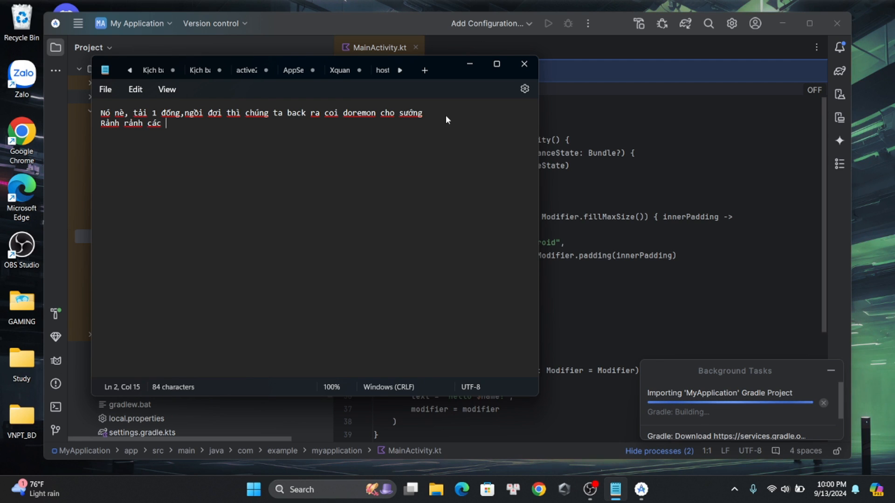
type("nh rảnh các ông cho tui cái ")
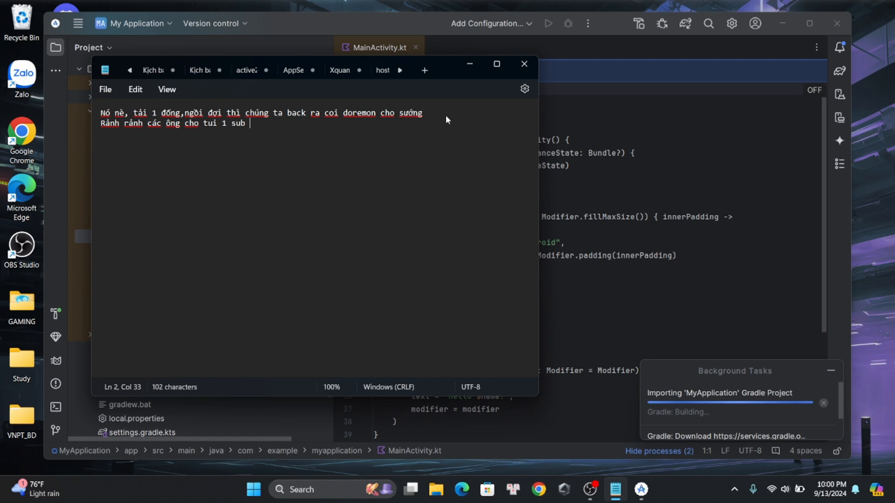
type("1 l")
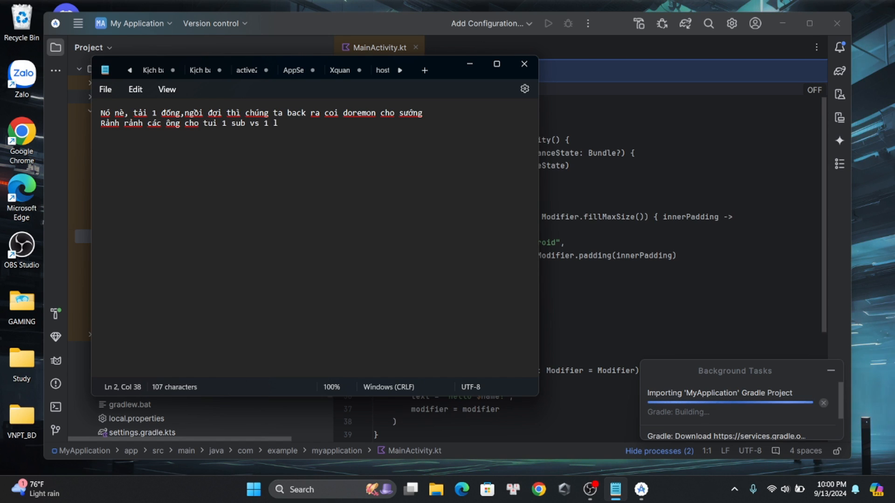
type("ike với nha")
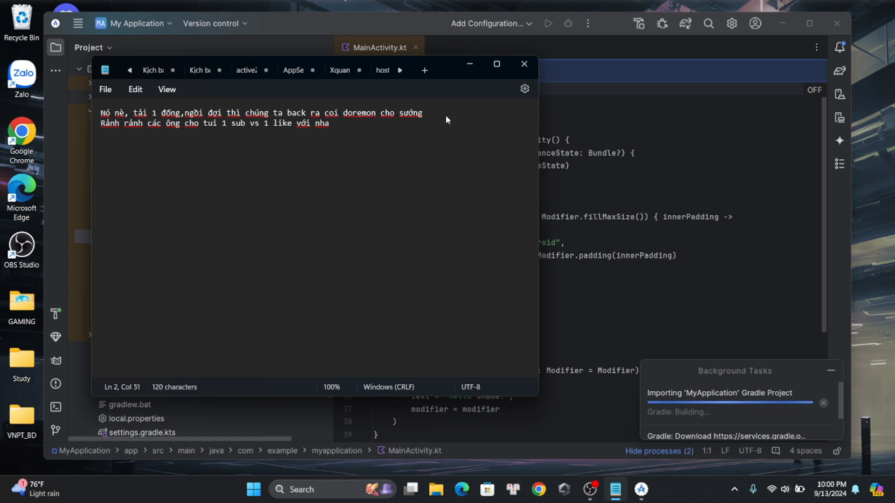
key("BackSpace")
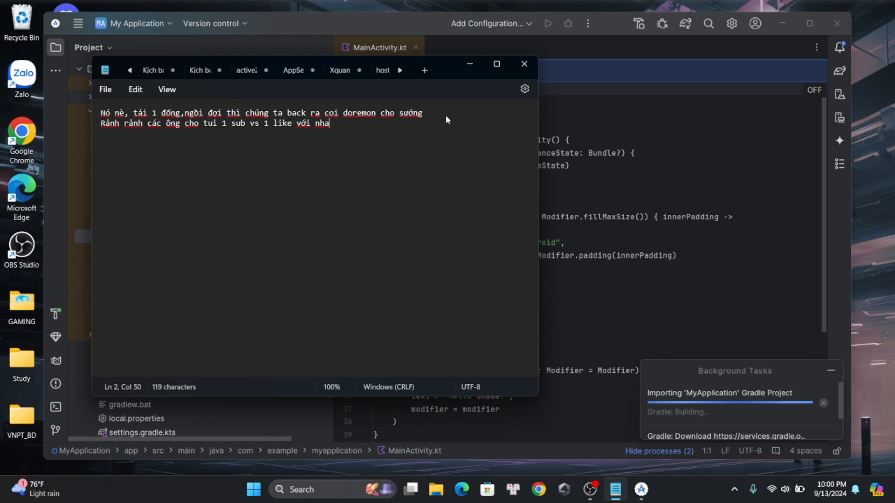
type(", tks")
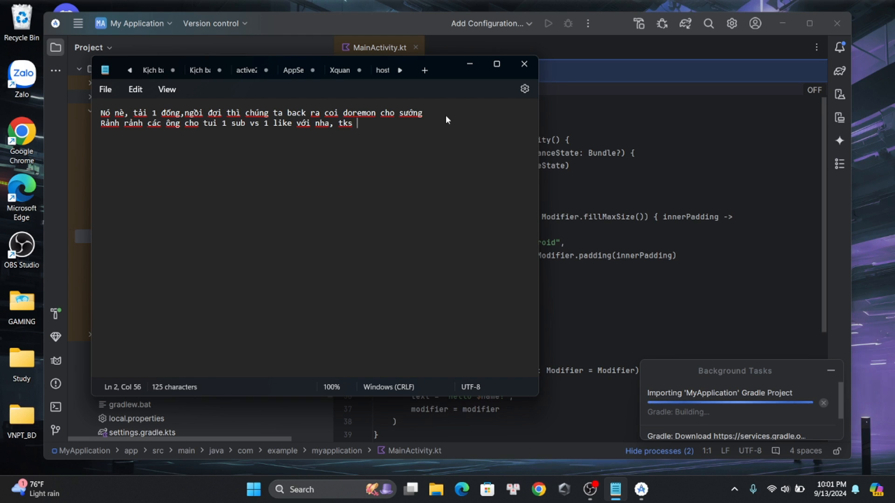
type(" các ông n")
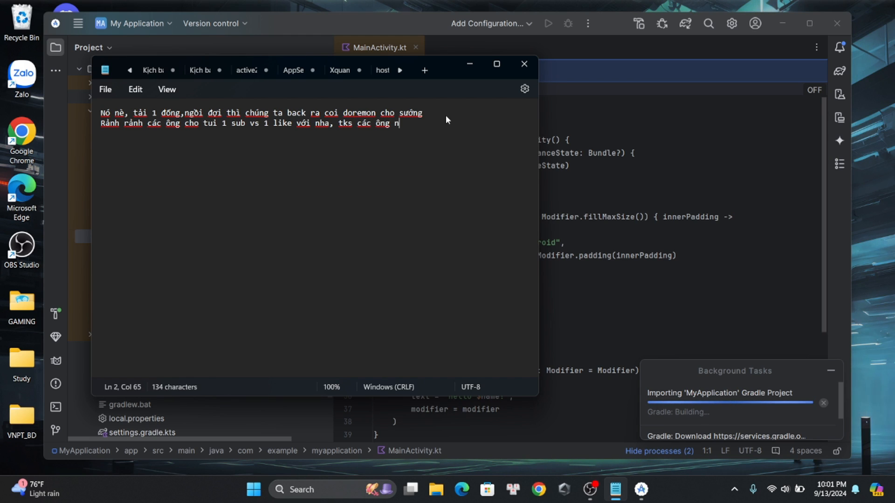
key("BackSpace")
key("BackSpace")
key("BackSpace")
key("BackSpace")
key("BackSpace")
type("bn")
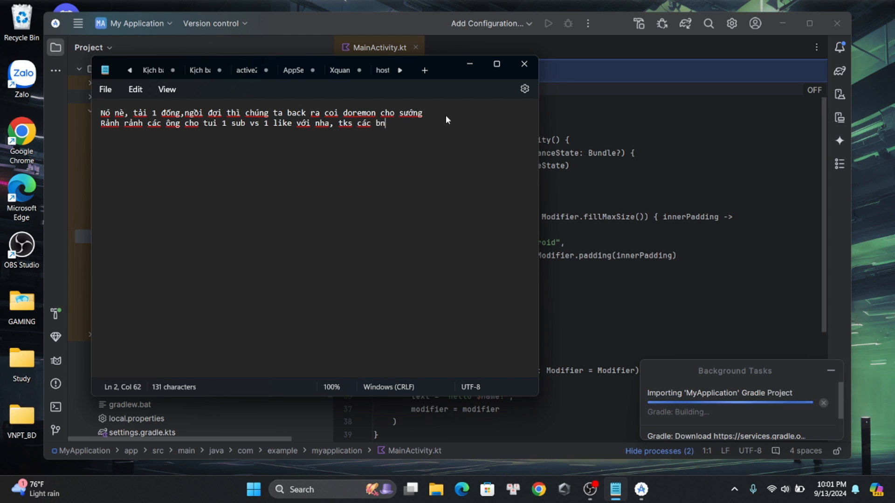
key("BackSpace")
type("ạn n")
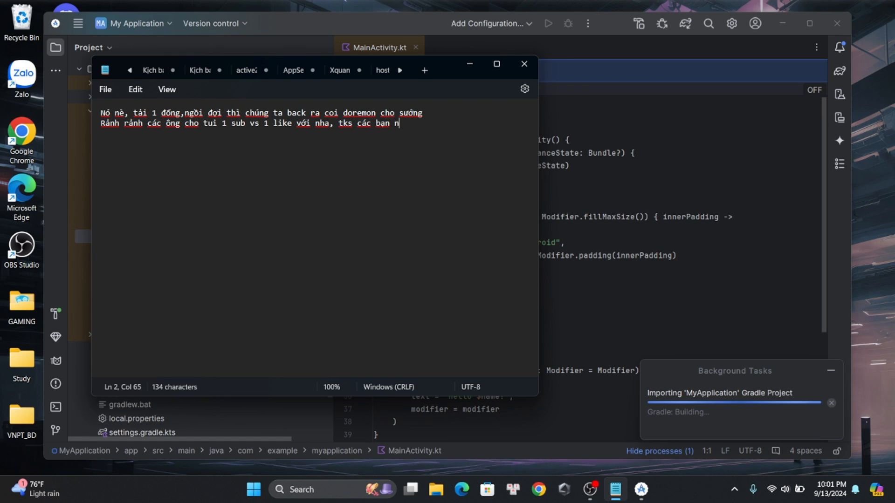
type("hiều")
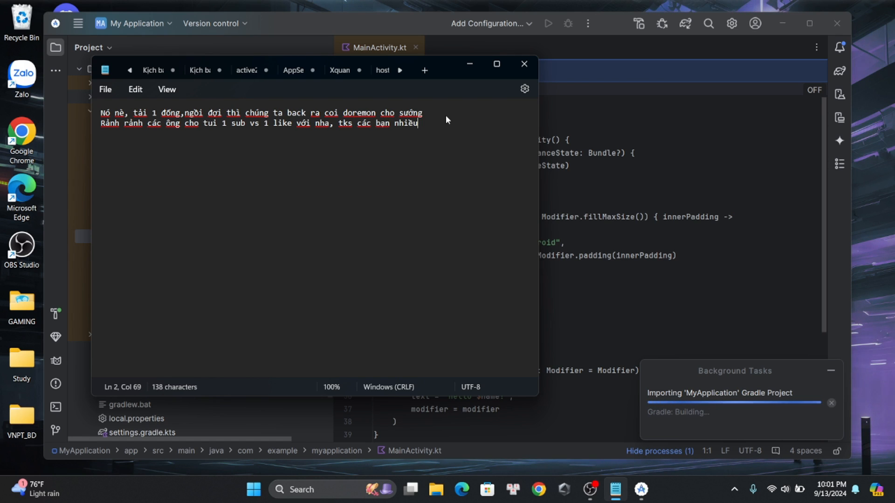
key("alt")
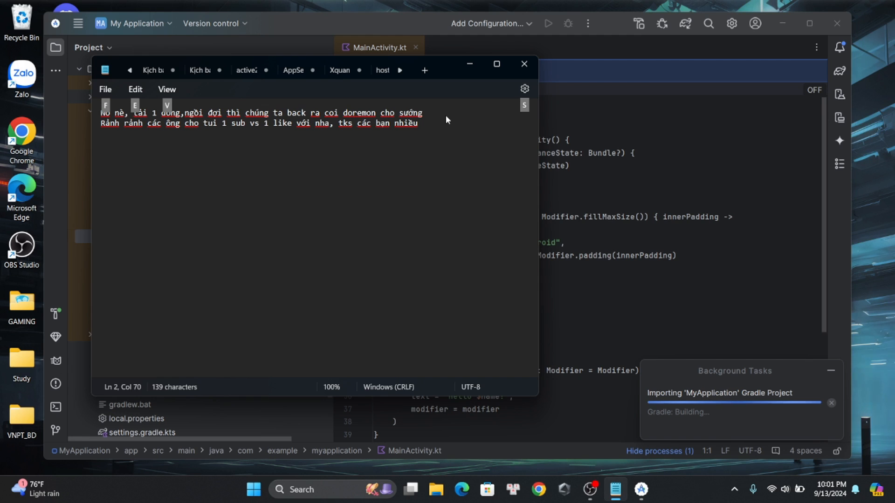
left_click(457, 120)
Check the Gradle sync in Android Studio, return to Notepad and add a third line: "Giờ tui sẽ tua qua cho nhanh..."
key("alt+Tab")
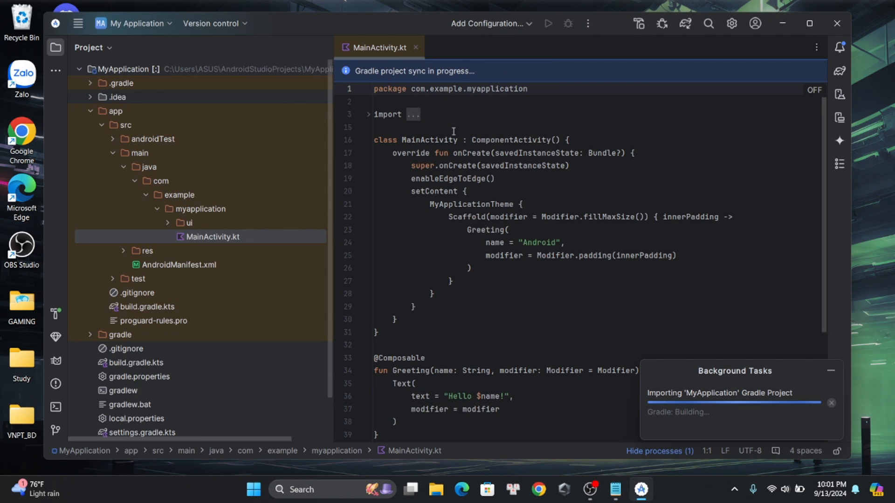
key("alt+Tab")
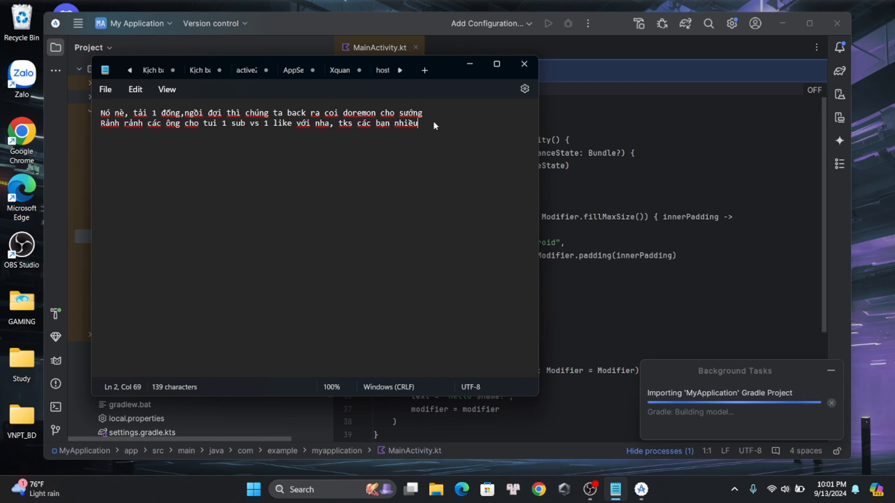
type("Giờ t")
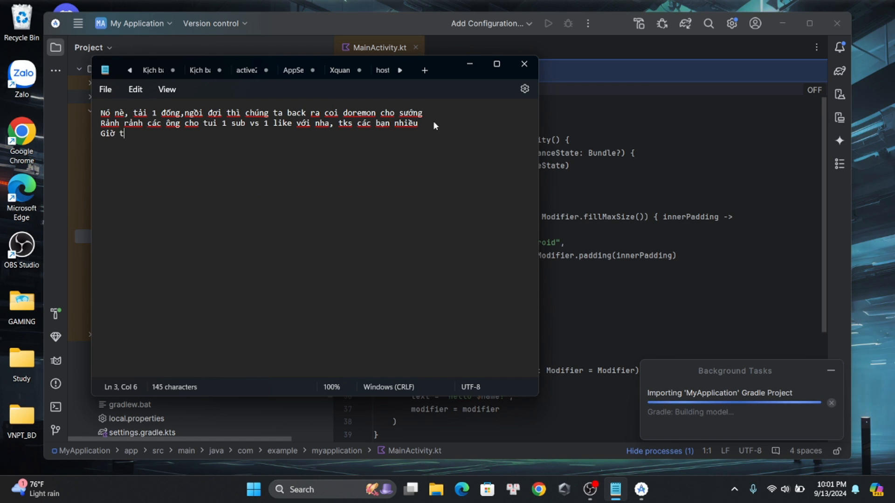
type("ui sẽ tua qua ")
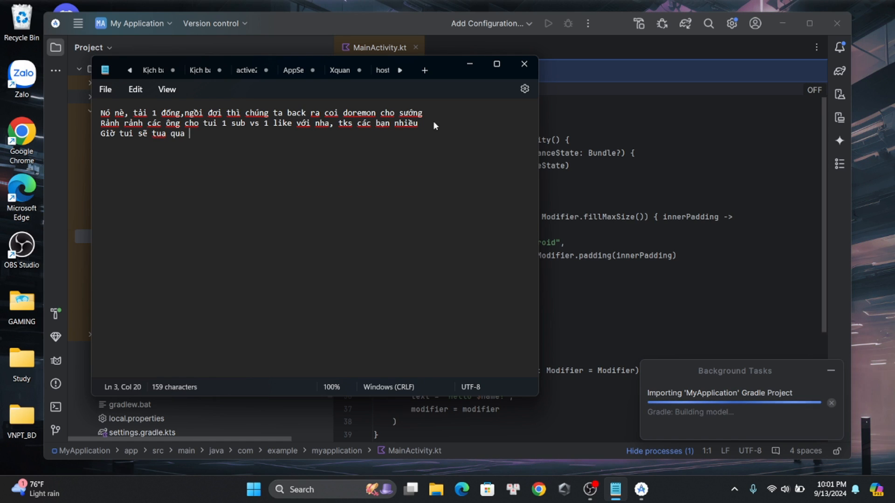
type("cho nh")
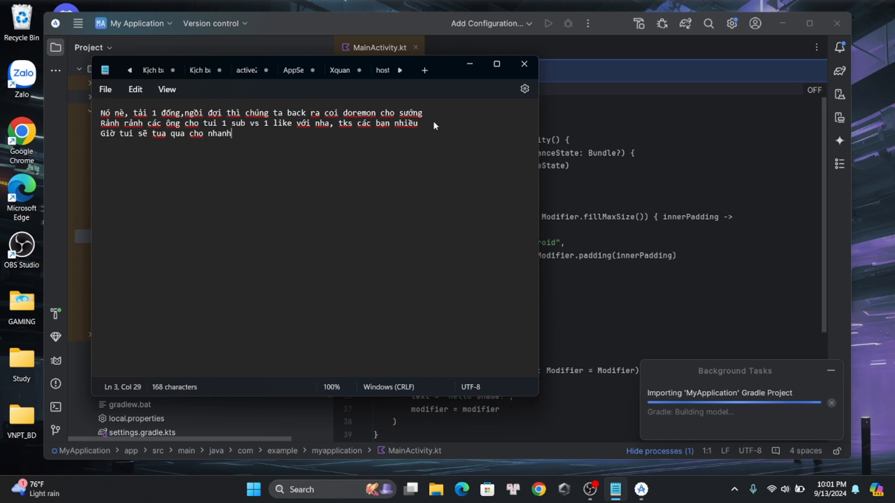
type("anh...")
Add a fourth line to the note: "Cuối cùng cũng xong rồi bà con ơi", followed by a line break
key("Return")
type("x")
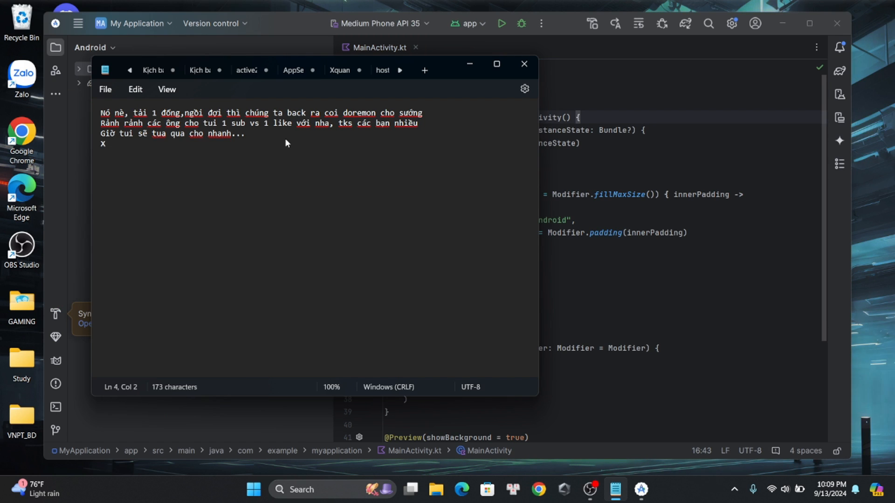
type("uối cùng cũng xoi")
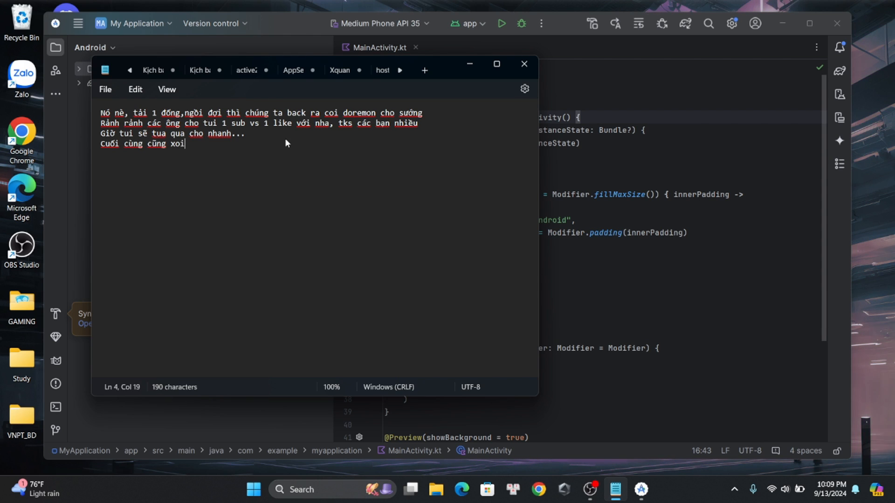
key("BackSpace")
type("ng rồi bà con ơi")
key("Return")
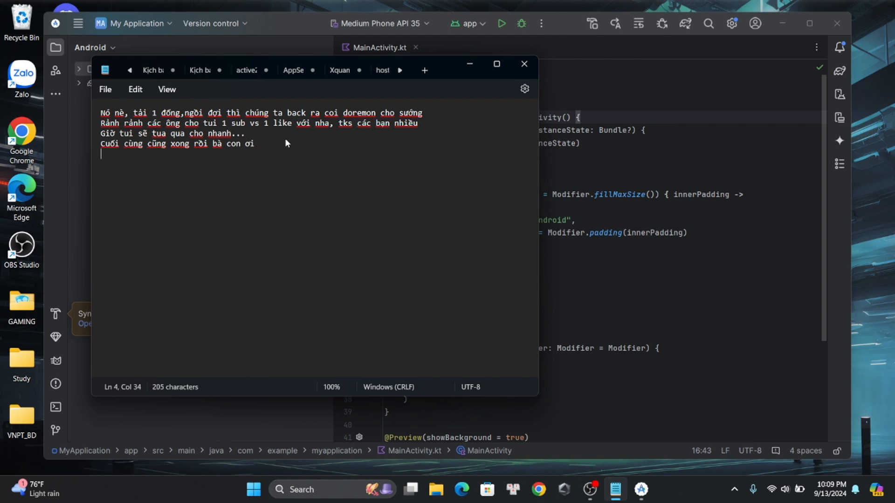
key("alt+Tab")
key("alt+Tab")
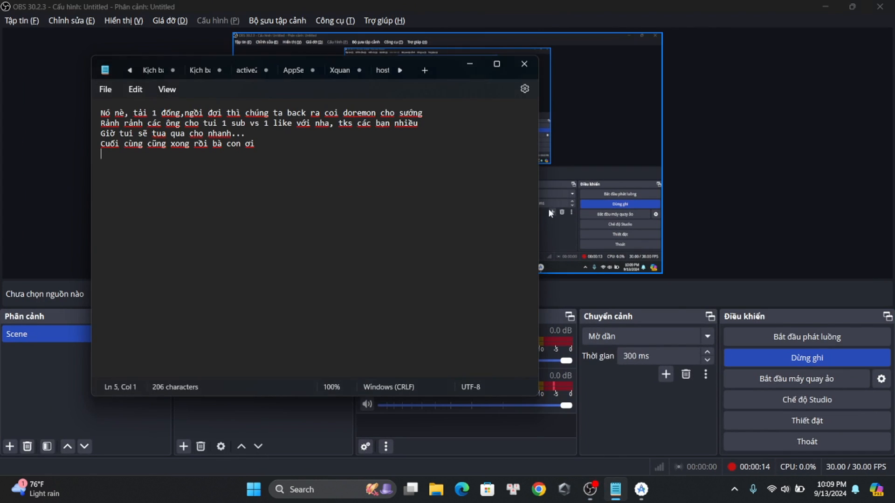
left_click(825, 7)
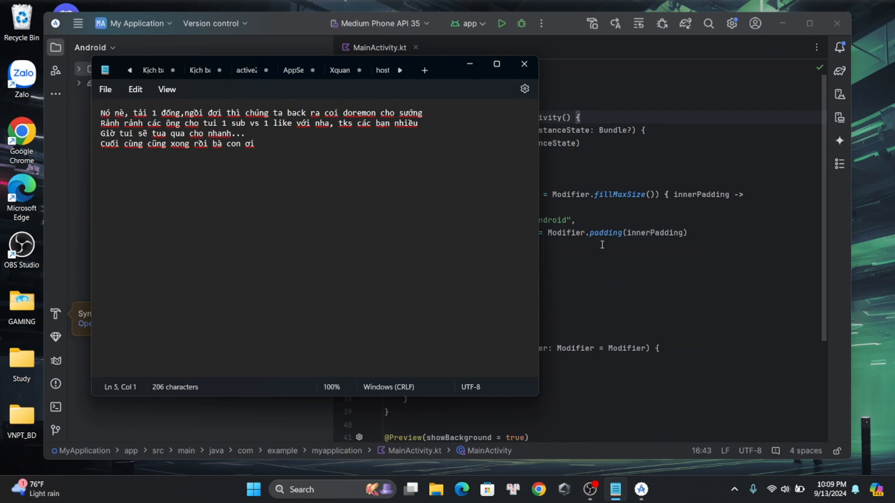
Switch to Android Studio, expand the app's kotlin+java, res and main com.example.myapplication folders, and open MainActivity.kt
left_click(689, 277)
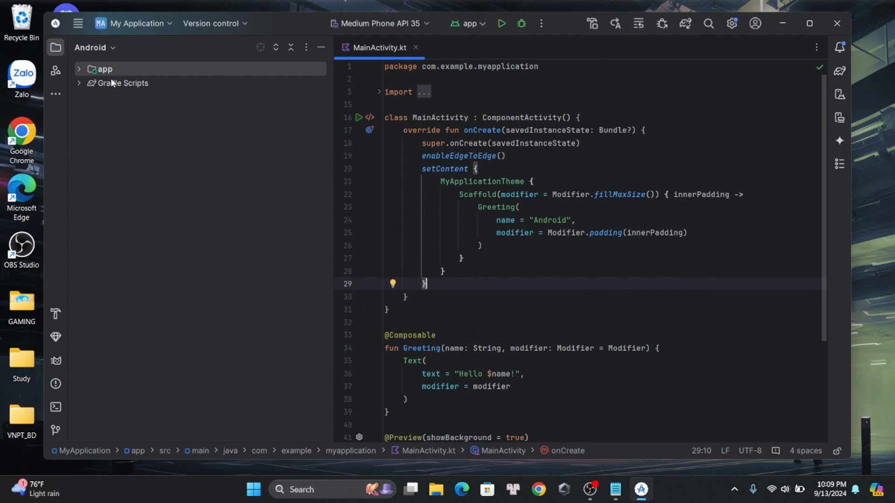
left_click(79, 69)
left_click(91, 97)
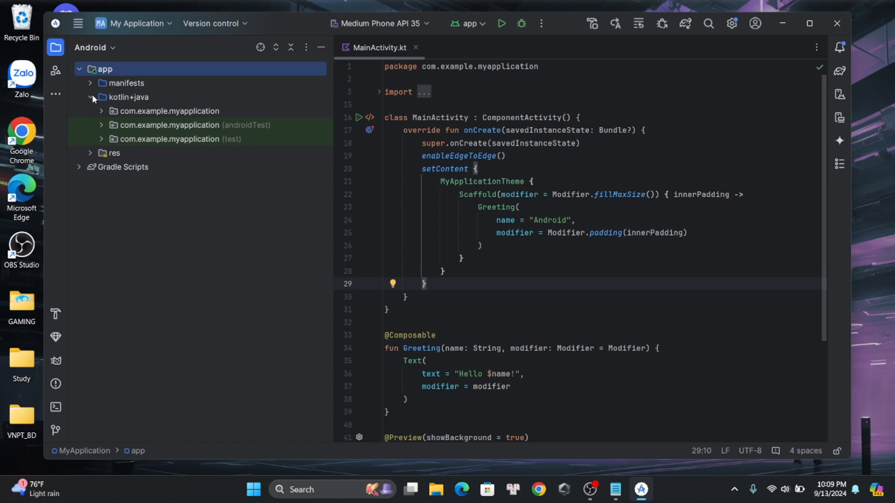
left_click(90, 154)
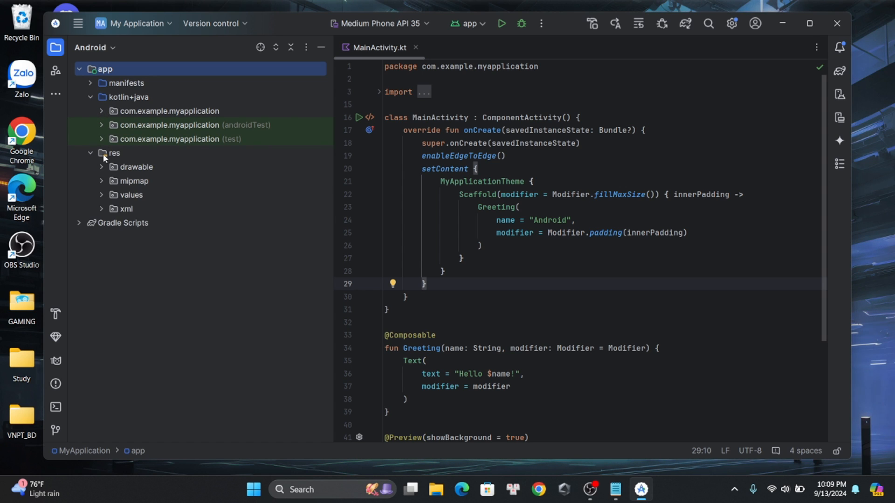
left_click(101, 110)
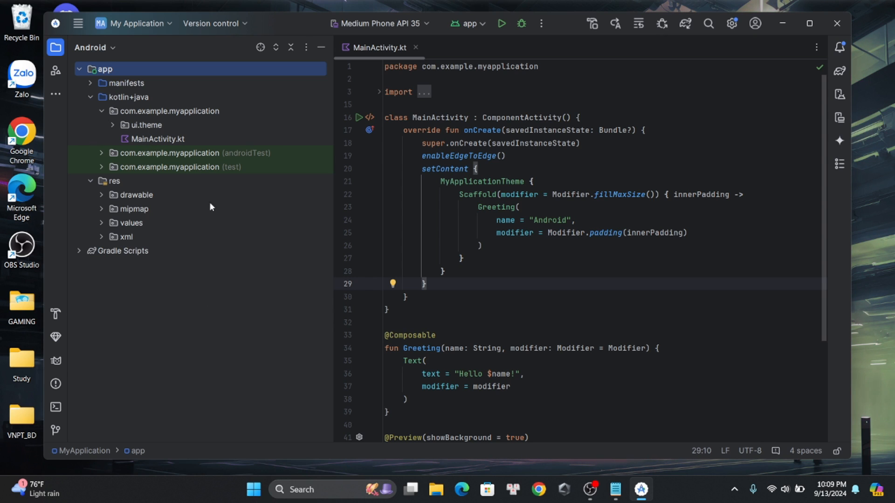
double_click(188, 142)
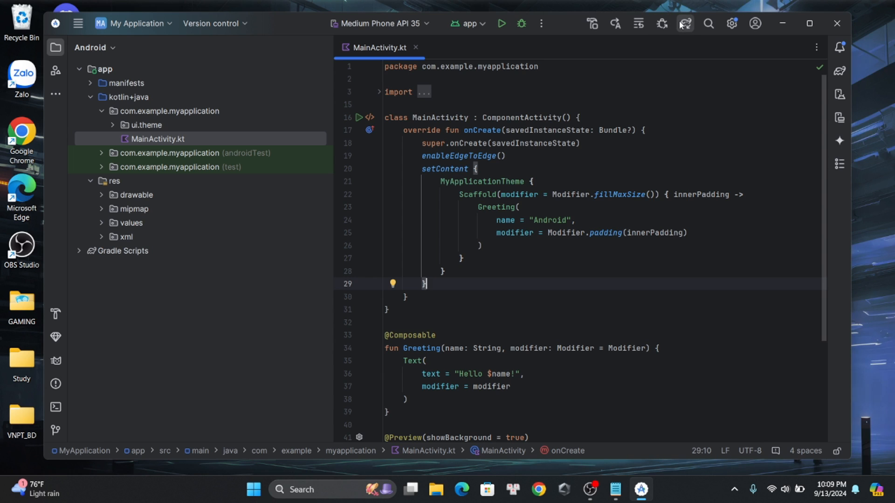
Run the app configuration on the Medium Phone API 35 device
left_click(482, 24)
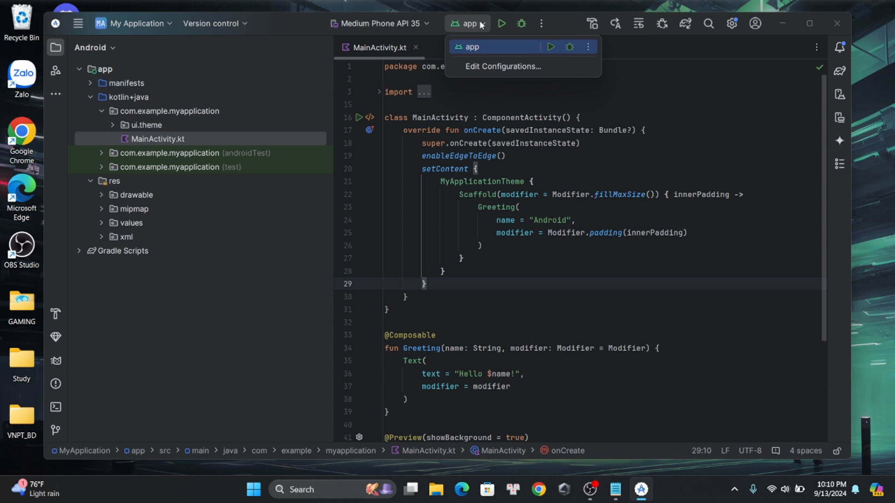
left_click(550, 47)
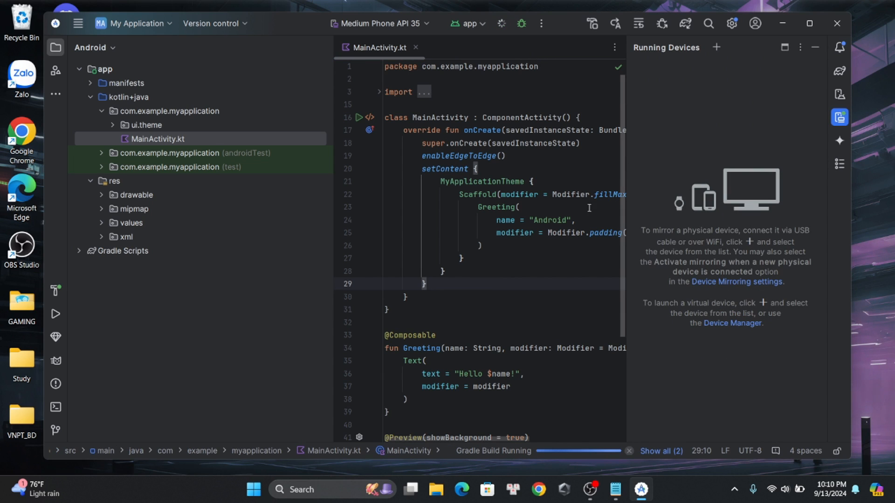
Switch to Notepad and add a fifth line: "Các bạn phải cài đặt điện thoại nxữa"
key("alt+Tab")
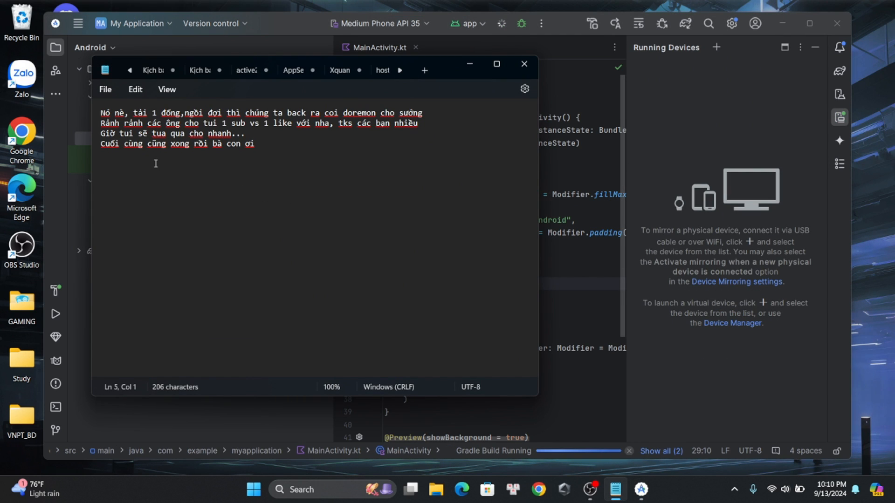
type("Các bạn ")
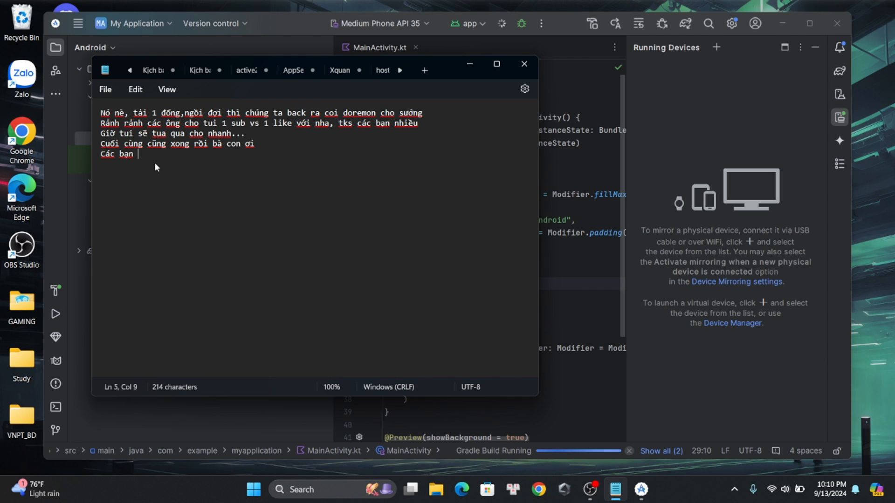
type("phaải cài đặt d")
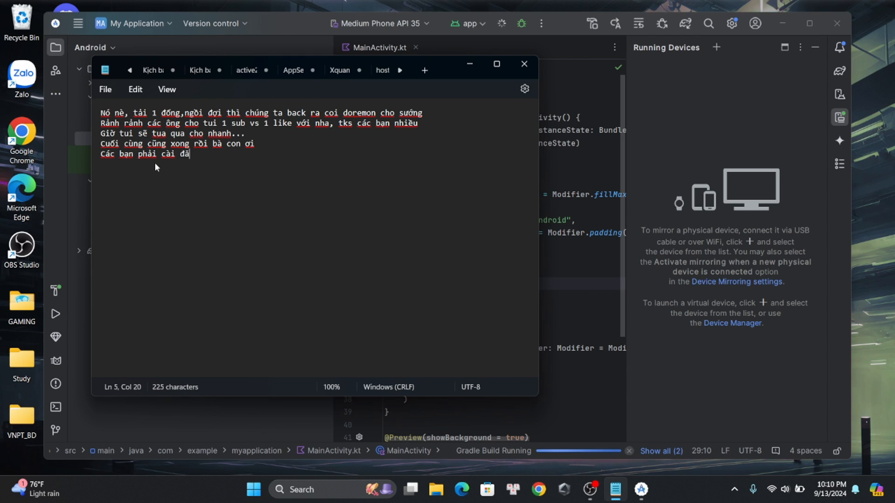
type("iện t")
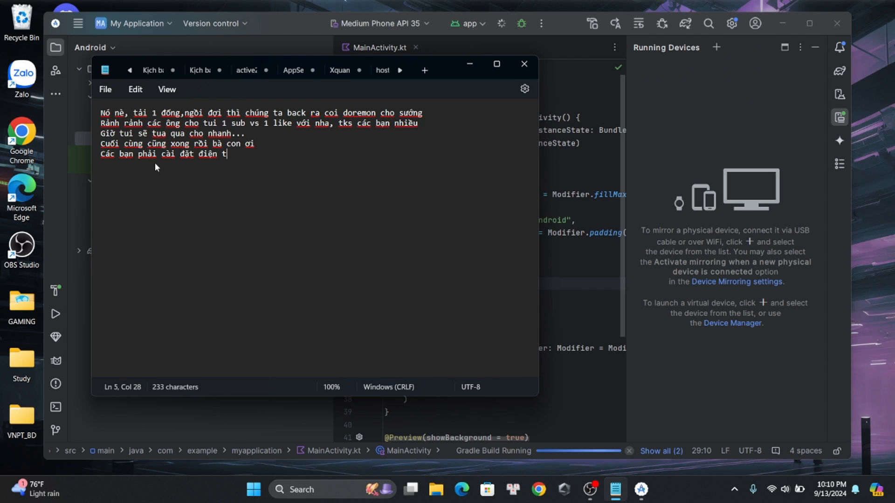
type("hoại nx")
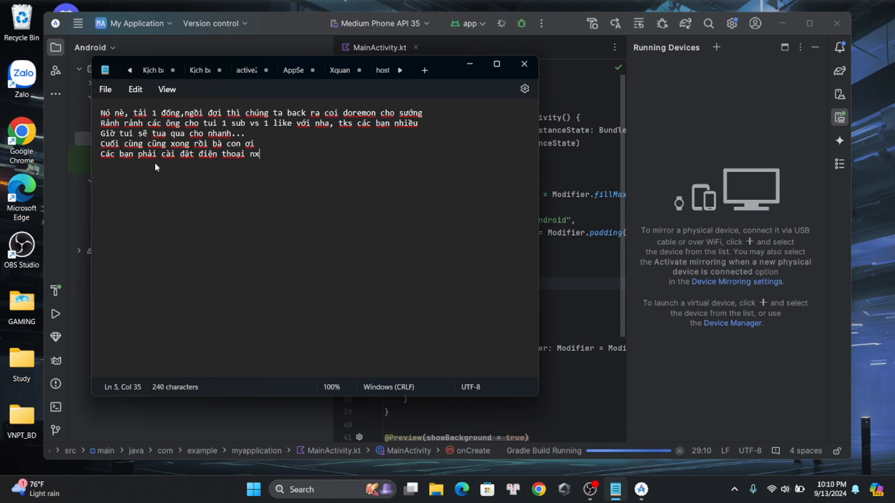
type("ư")
key("BackSpace")
key("BackSpace")
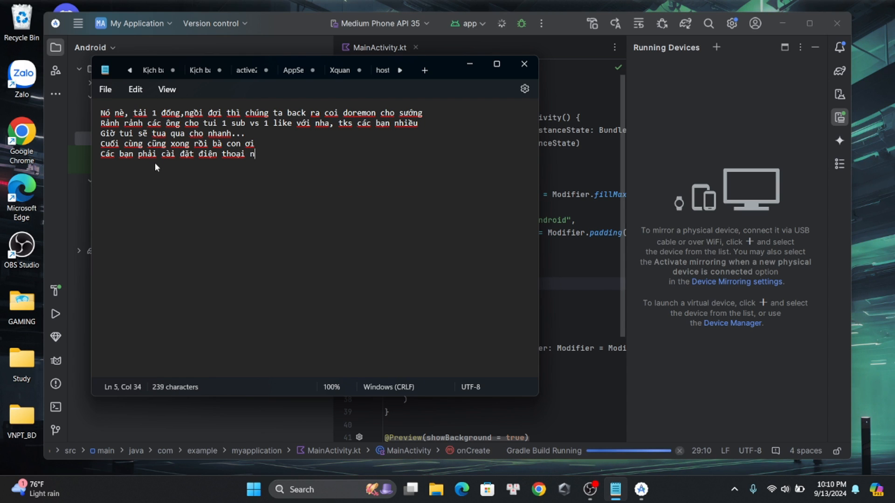
type("uw")
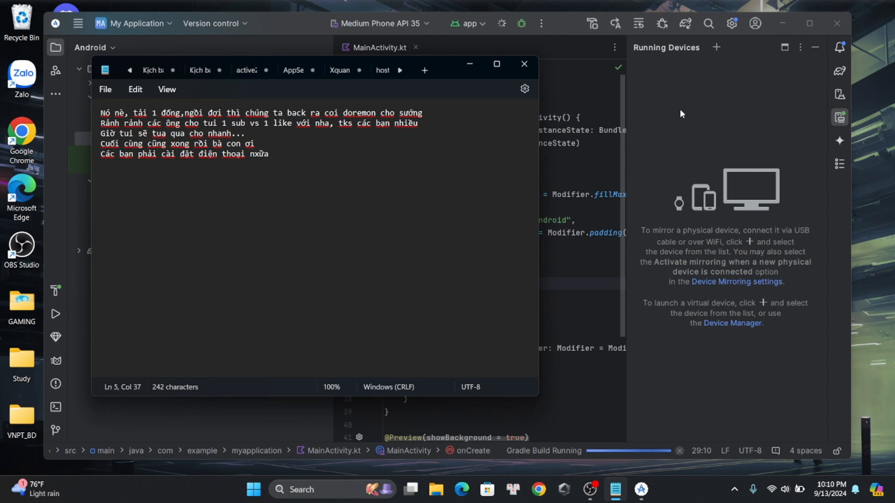
Return to Android Studio and check the available devices, the running background tasks and the run configuration list
left_click(709, 156)
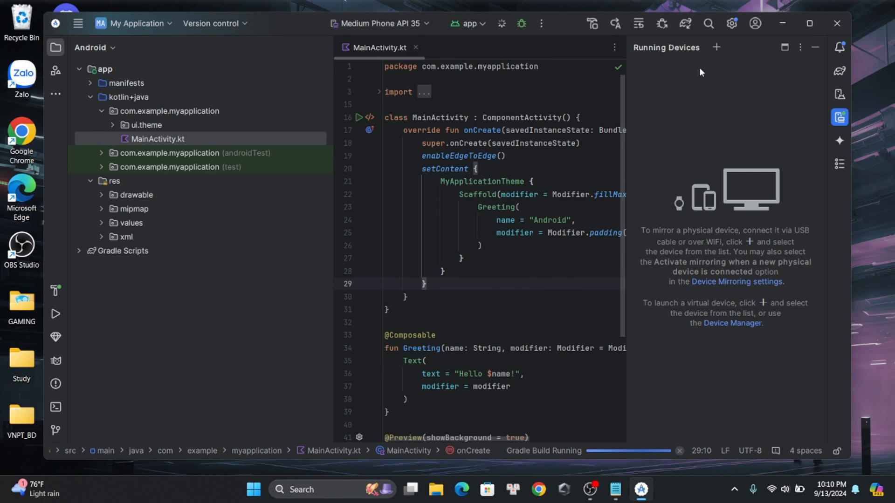
left_click(717, 47)
left_click(675, 132)
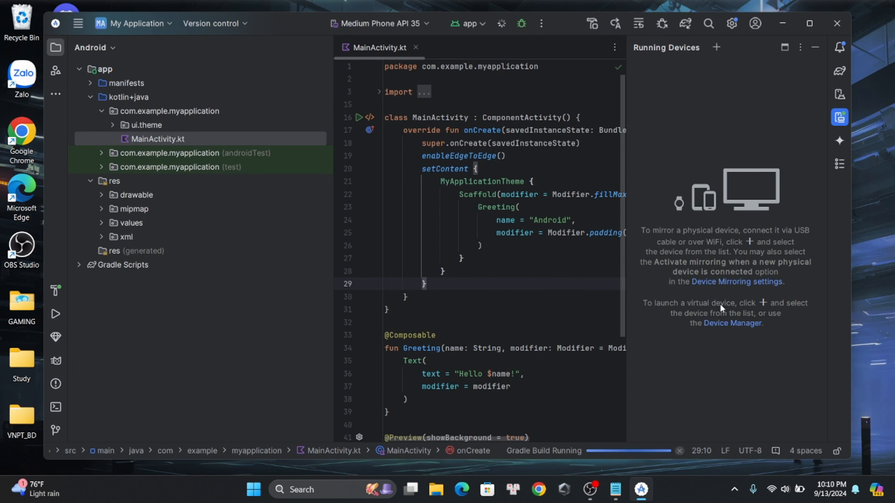
left_click(612, 454)
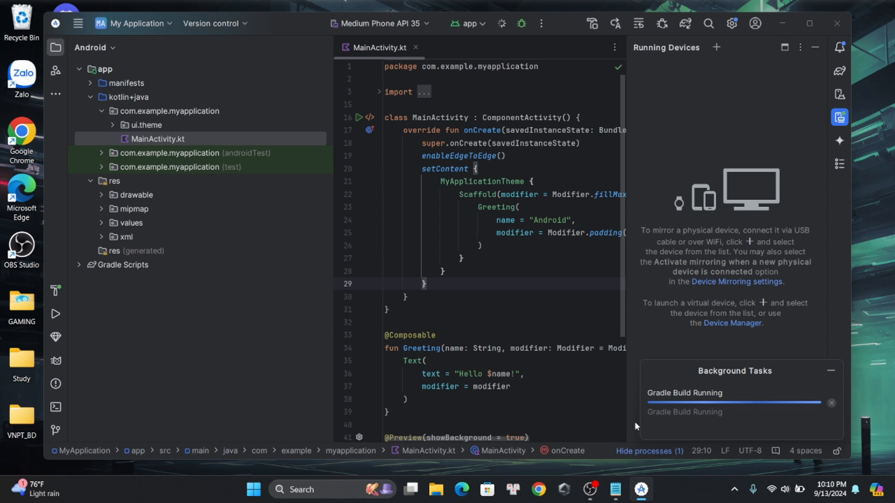
left_click(480, 26)
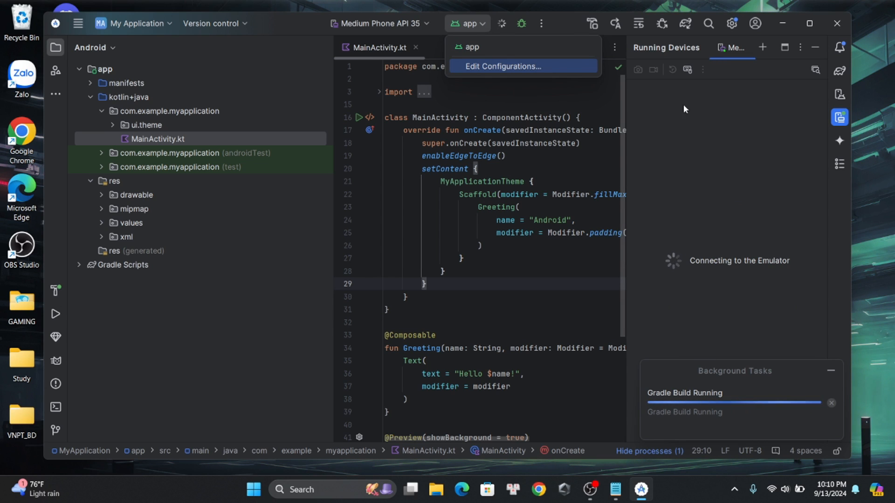
Switch to Notepad and start a sixth line with "Dợi nó xíu"
key("alt+Tab")
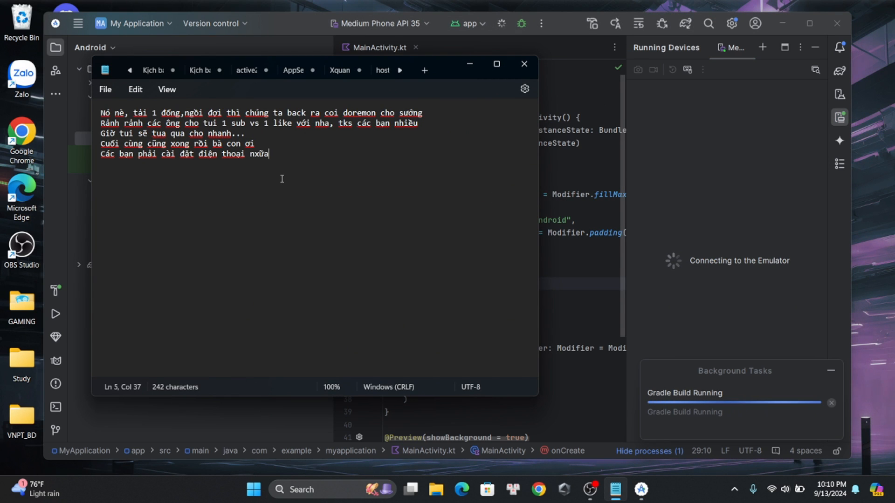
key("Return")
type("dy")
key("BackSpace")
key("BackSpace")
type("Dđợi")
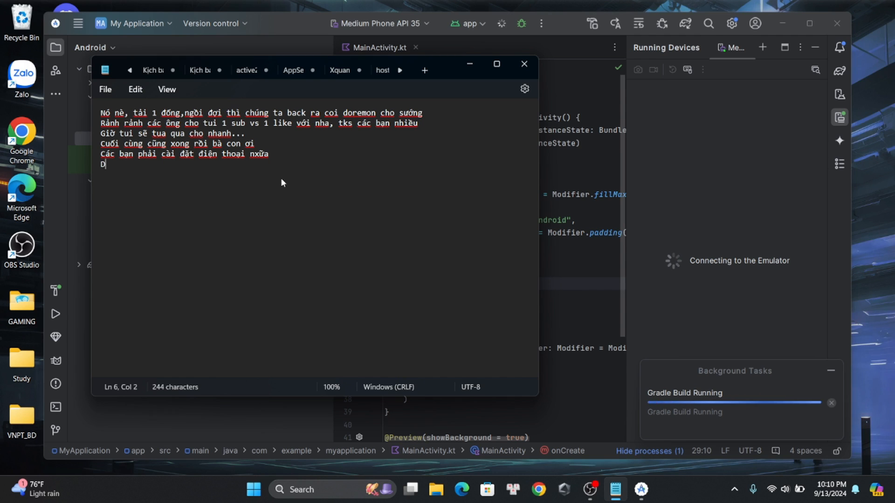
key("BackSpace")
key("BackSpace")
key("BackSpace")
type("ợi nó xi")
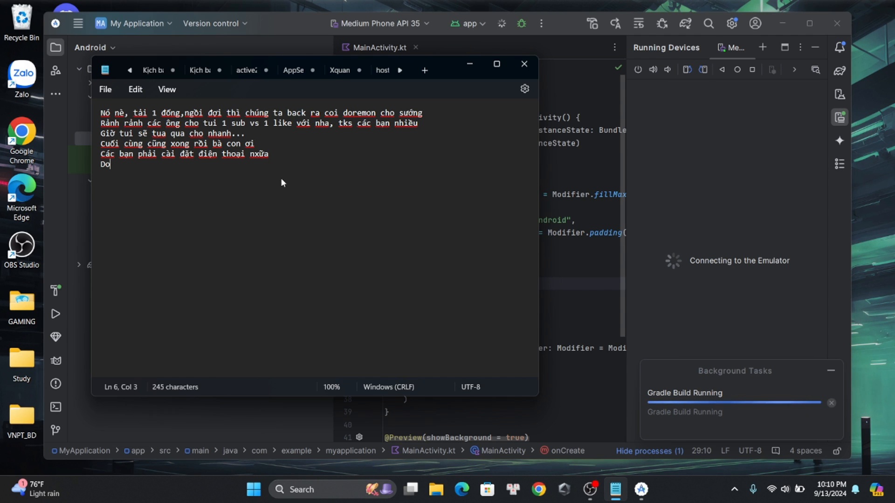
type("su")
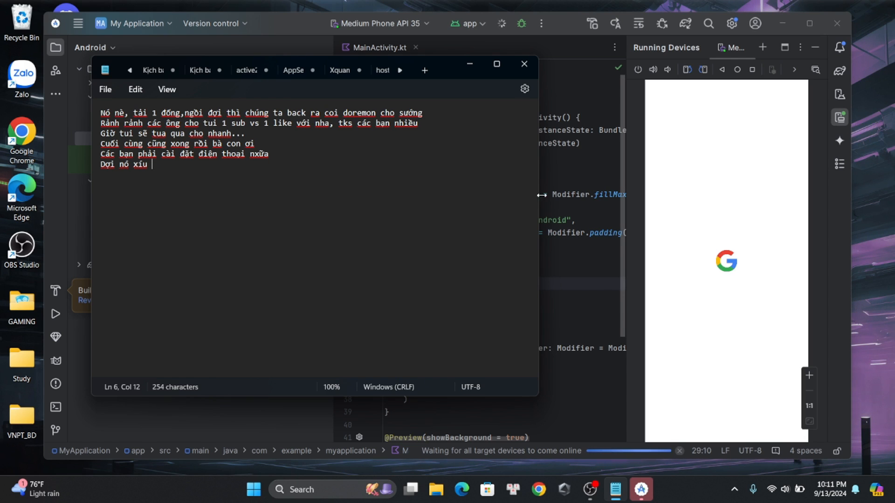
Continue the sixth line with ", nó lên được ntn là các bạn"
key("BackSpace")
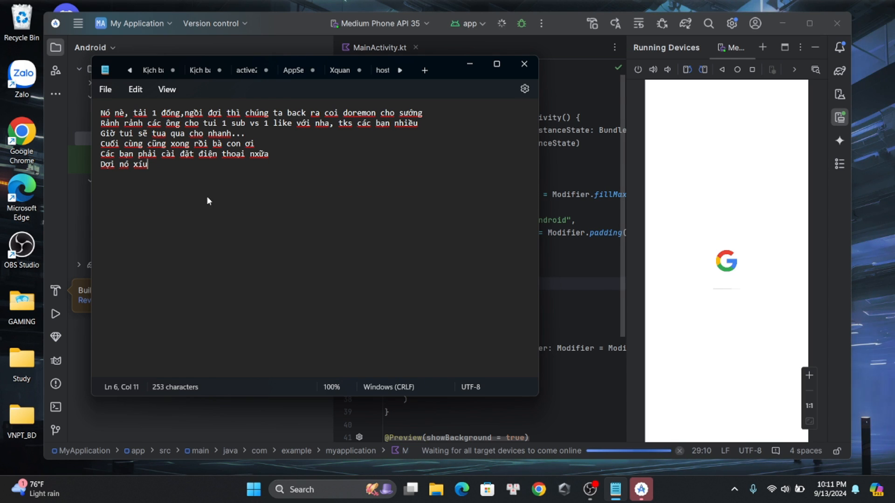
type(", nó lên")
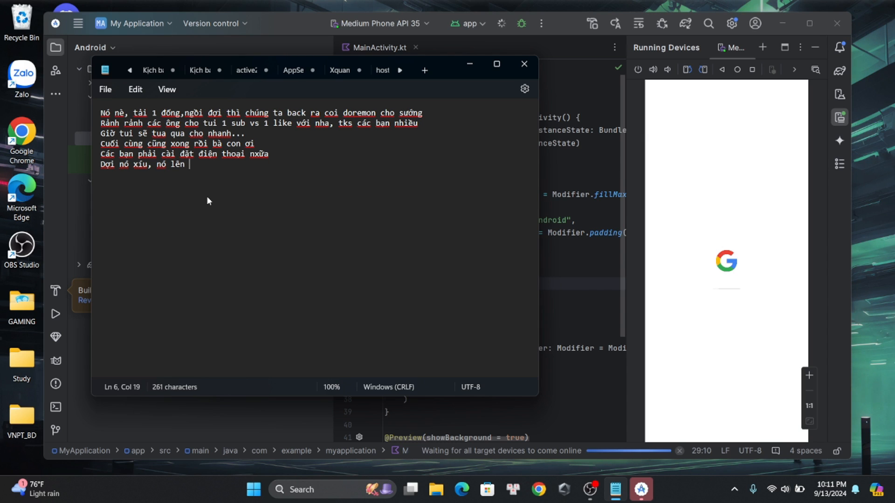
type(" đươợc n")
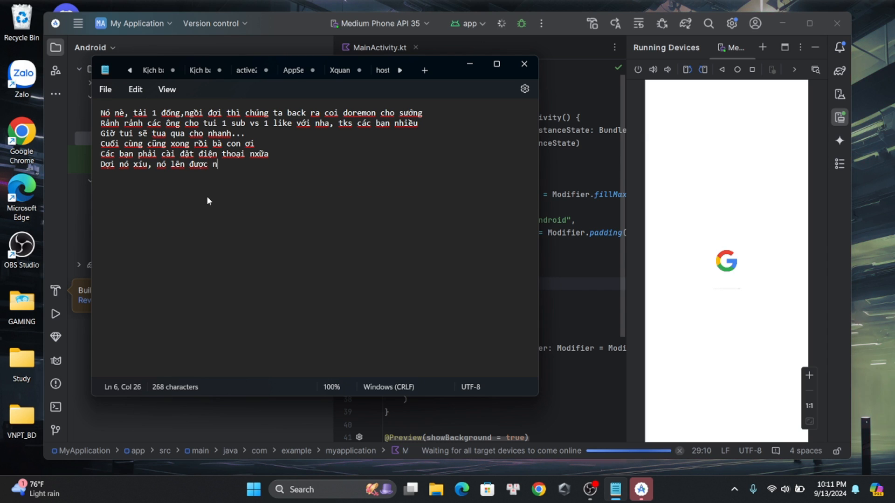
type("tn là các bạn  ")
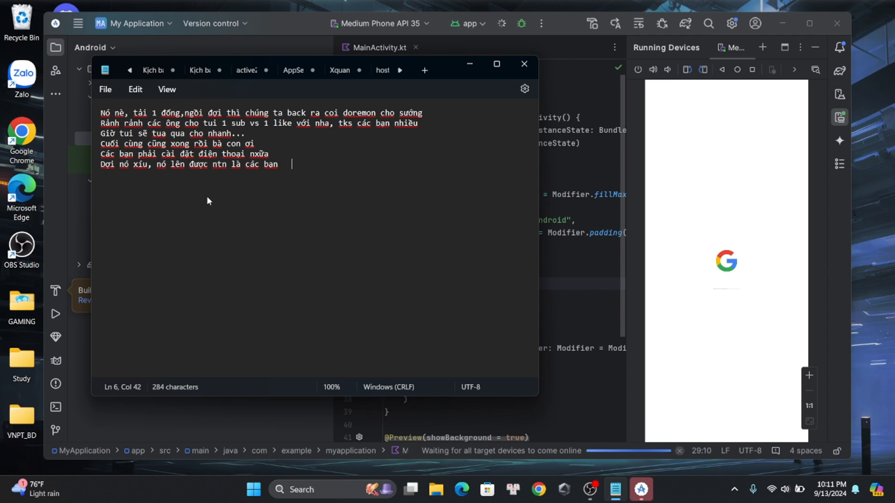
type(" d")
key("BackSpace")
key("BackSpace")
key("BackSpace")
key("BackSpace")
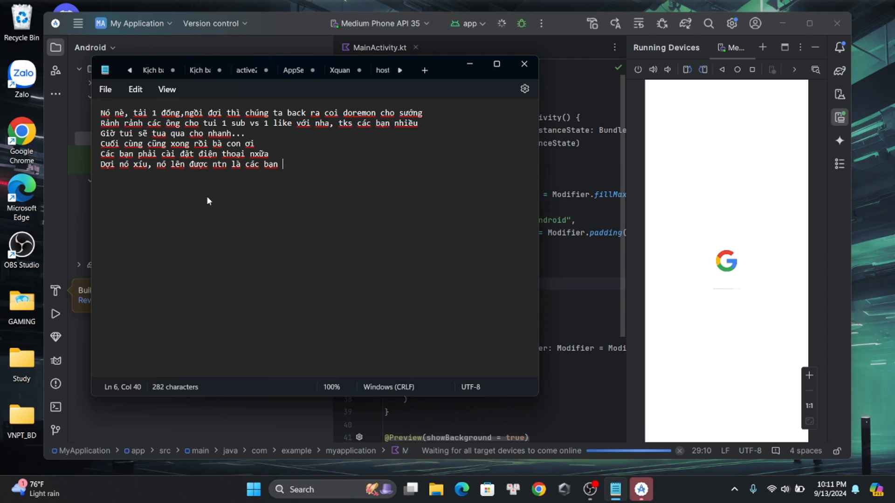
Extend the sixth line with "đã cài đặt thành công"
type("dãđ")
key("BackSpace")
key("BackSpace")
key("BackSpace")
type("n đa")
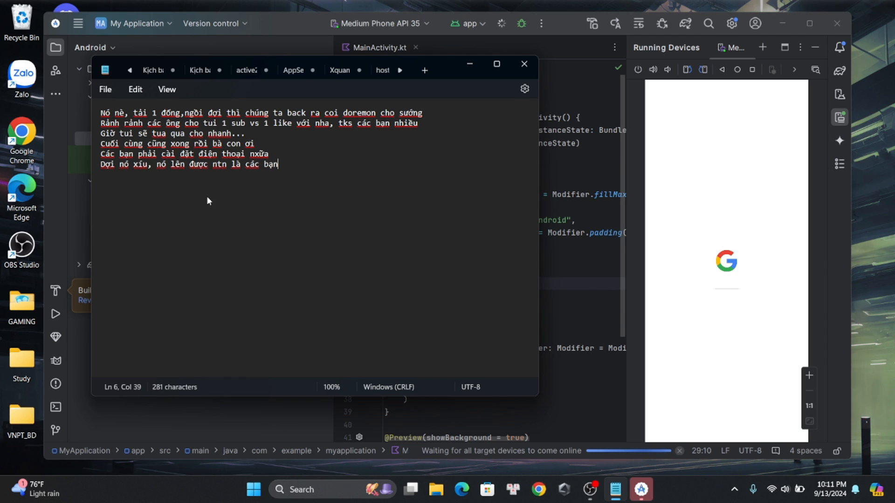
type("ã cài đặt t")
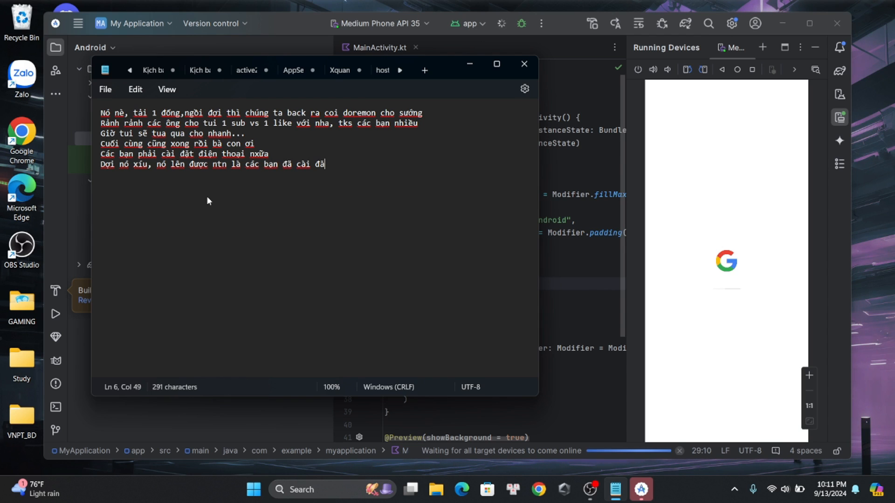
type("hành co")
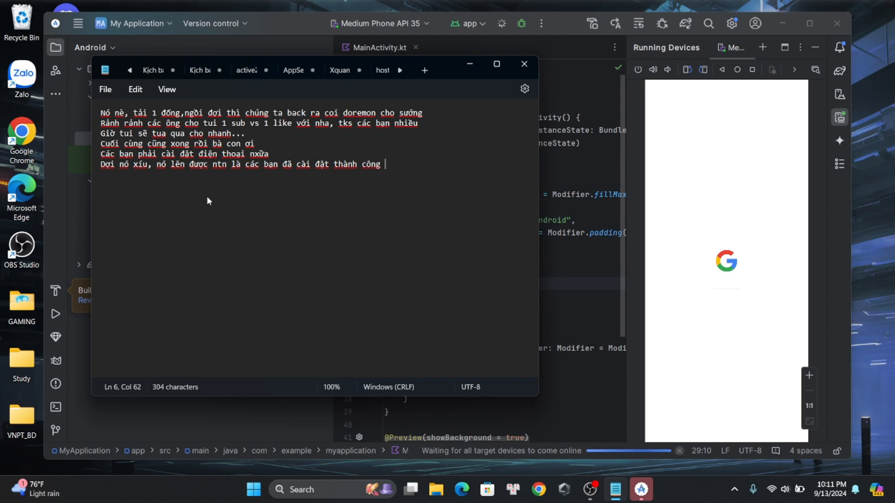
type("ng rồi ")
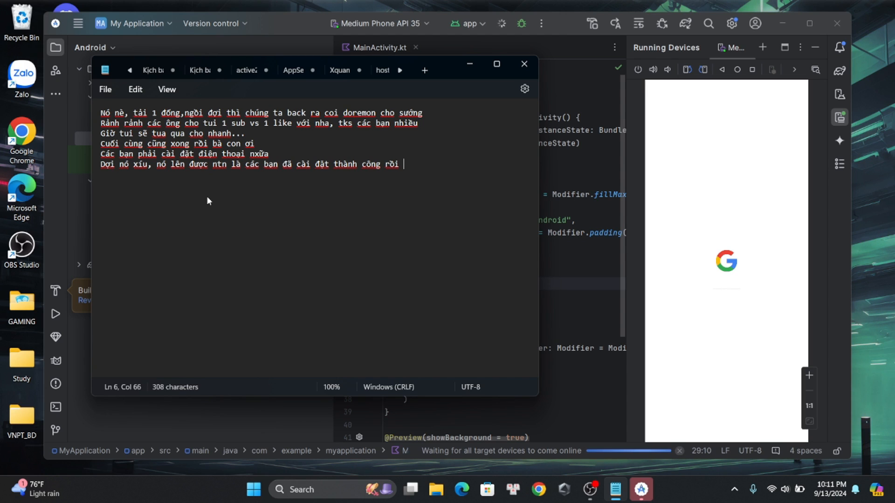
type("đay")
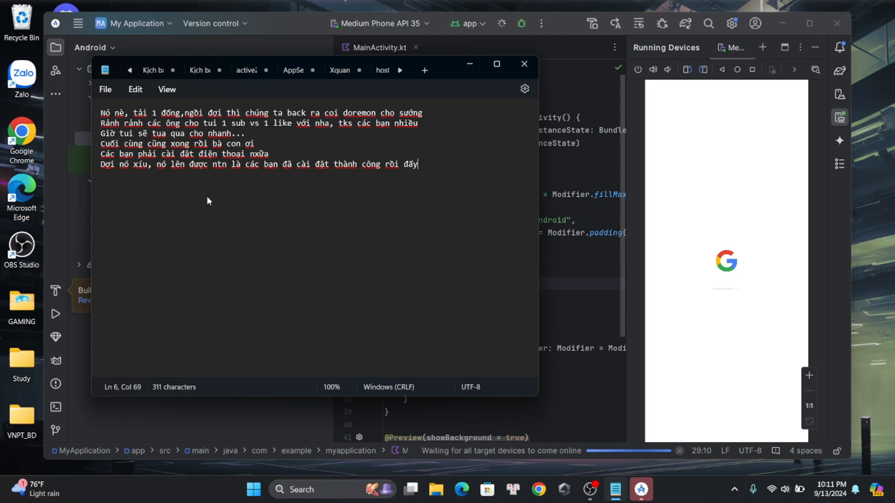
type("Cảm ơn ácc")
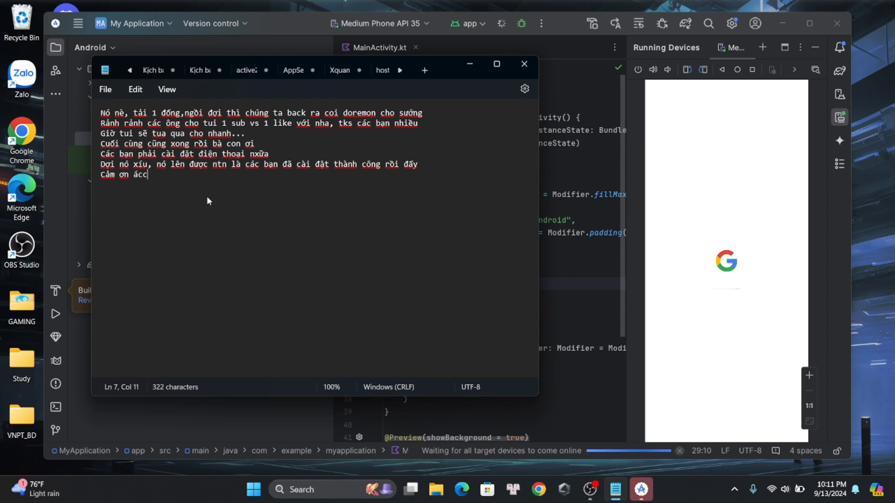
Add a seventh line to the note reading "Cảm ơn các bạn đã xem đến hết video."
key("BackSpace")
key("BackSpace")
key("BackSpace")
type("các bạn đã xem")
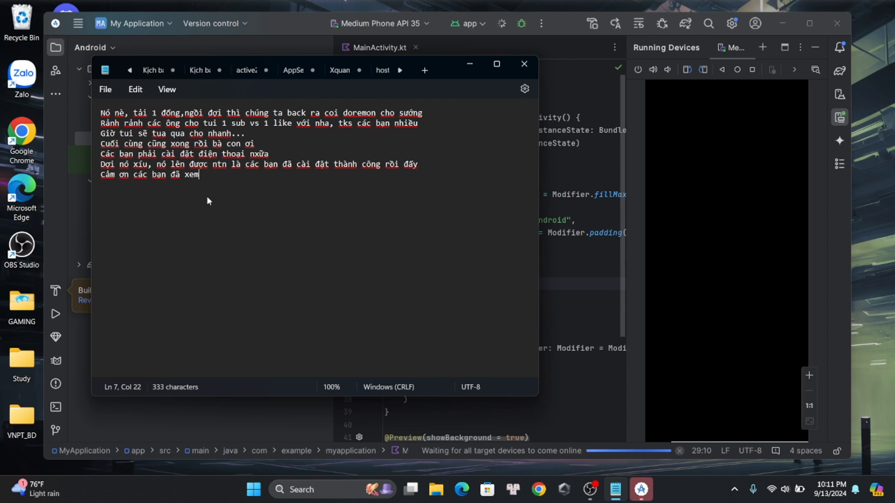
type(" đ")
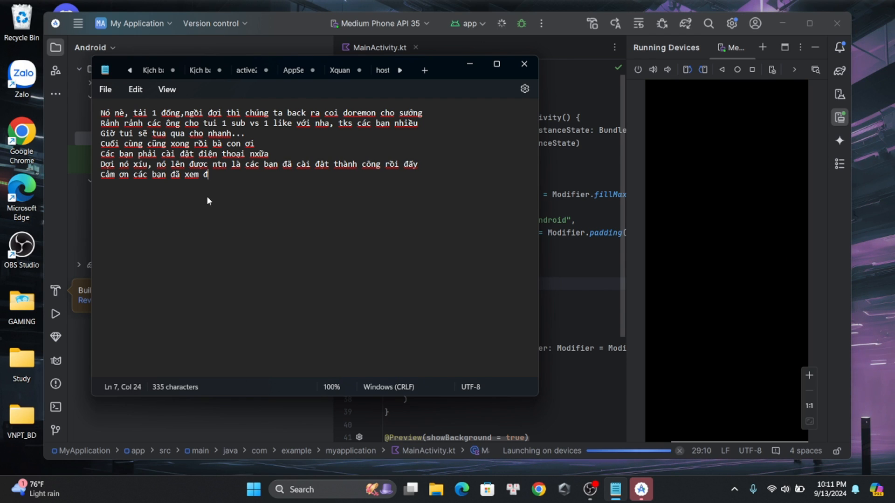
type("ến hết video")
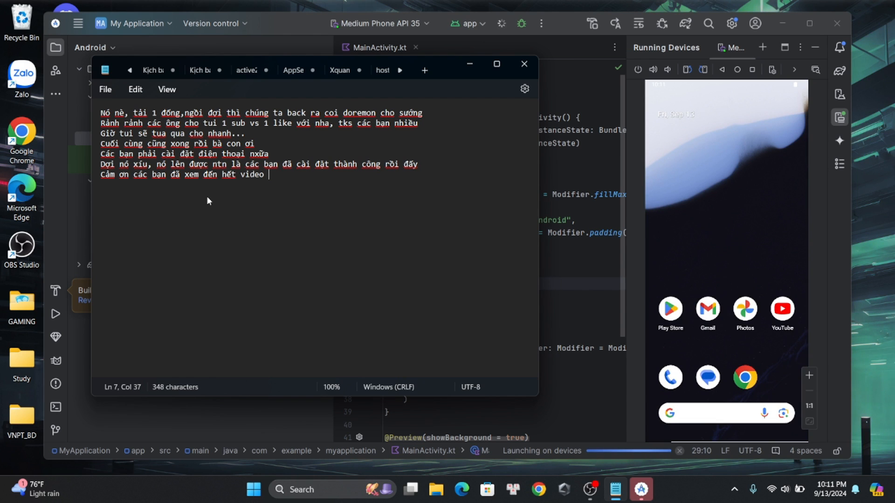
key("BackSpace")
type(".")
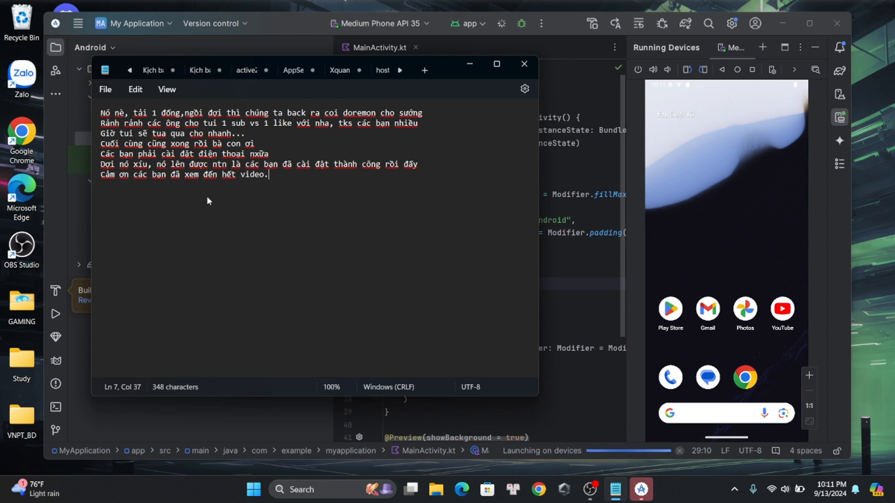
Switch to Android Studio to view the emulator's full app list, and return to the Notepad note
left_click(754, 215)
left_click_drag(732, 362, 717, 200)
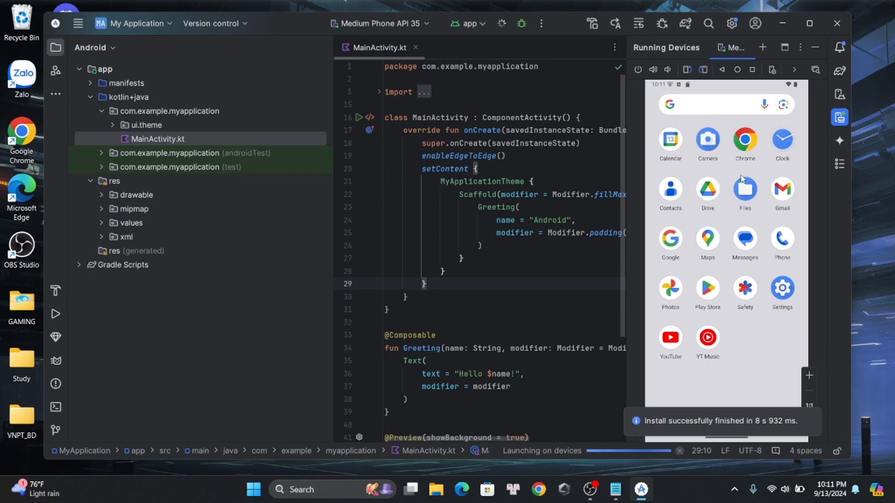
key("alt+Tab")
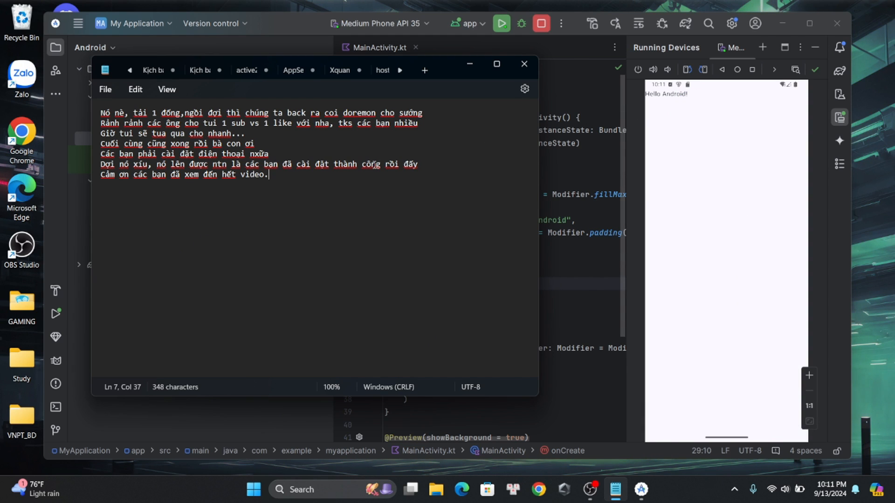
type("Ccái")
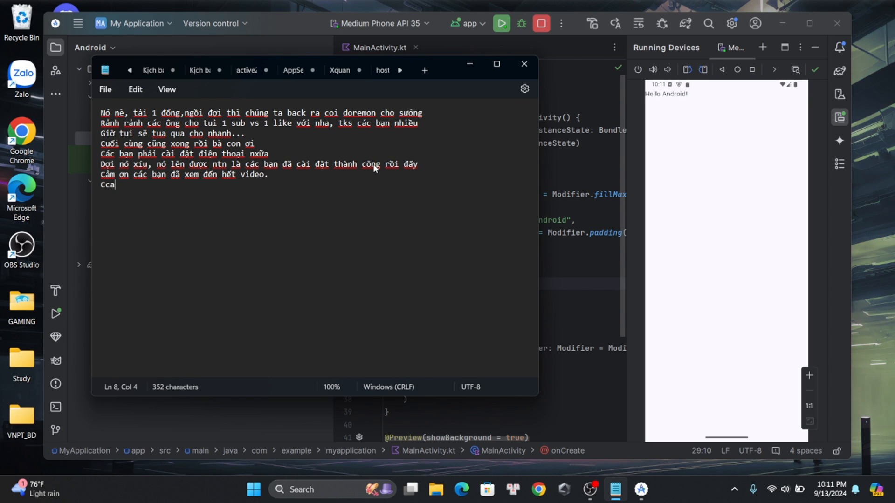
key("BackSpace")
key("BackSpace")
key("BackSpace")
type("ác")
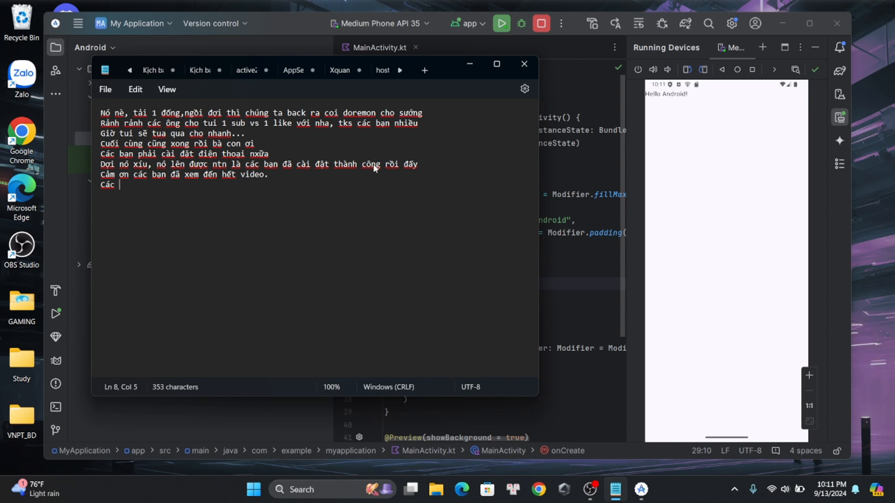
key("BackSpace")
key("BackSpace")
key("BackSpace")
key("BackSpace")
key("BackSpace")
key("BackSpace")
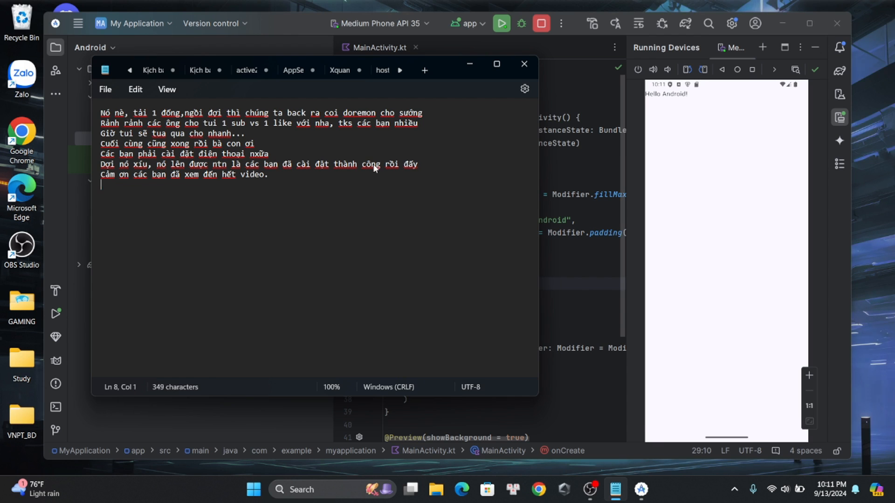